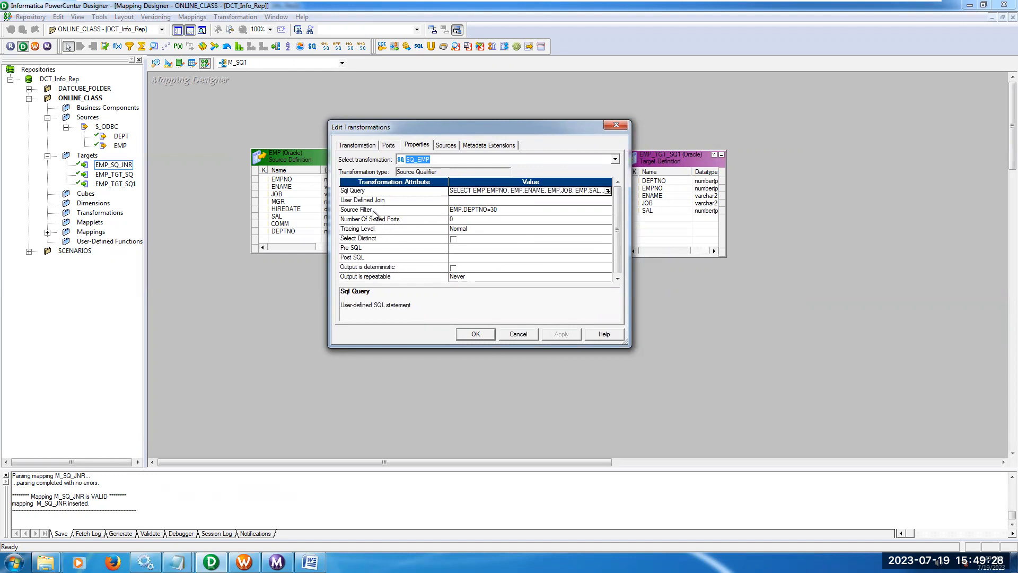
# Set the Number Of Sorted Ports property of SQ_EMP to 1 and check its port order.
pyautogui.click(419, 222)
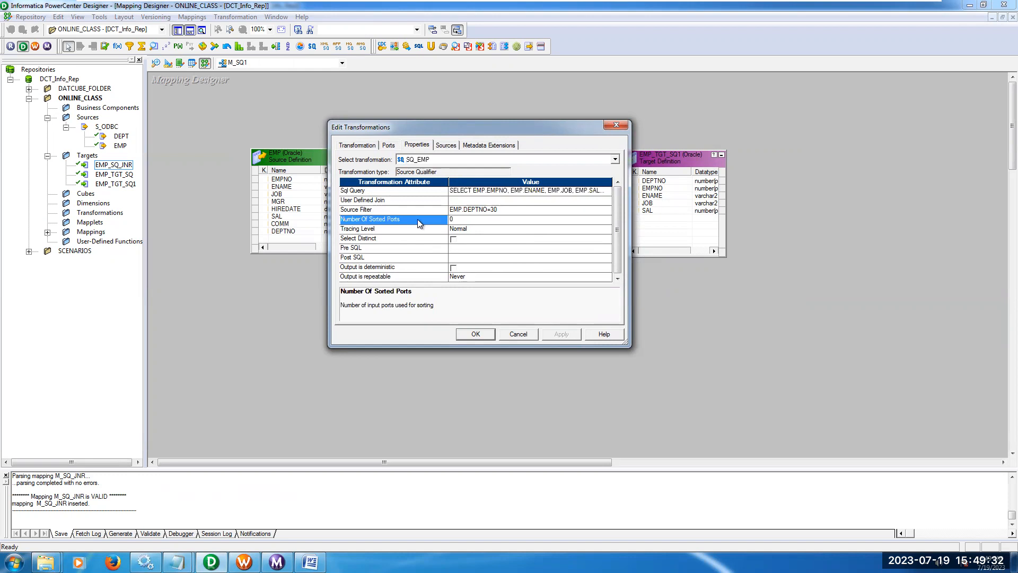
pyautogui.click(390, 147)
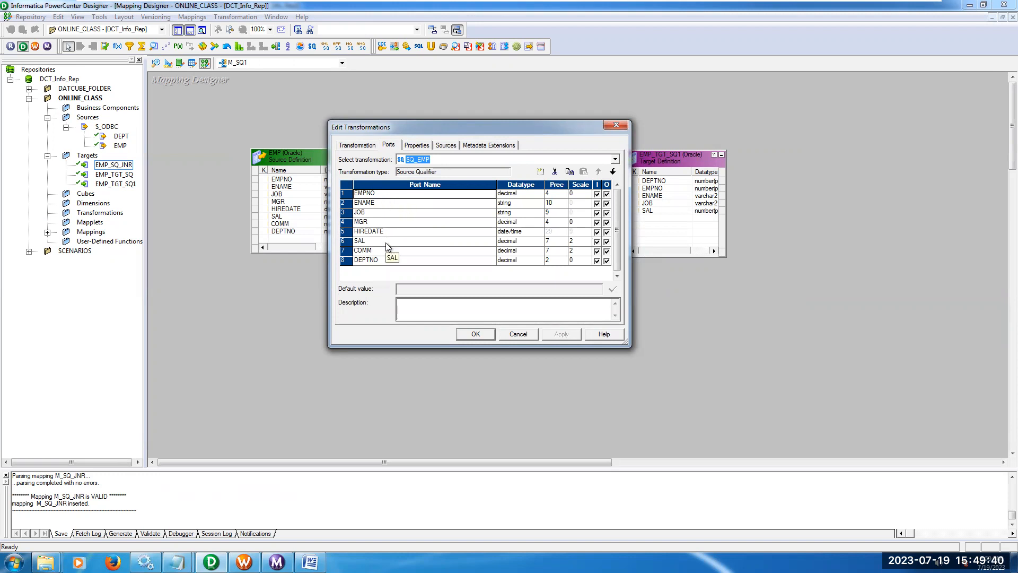
pyautogui.click(418, 145)
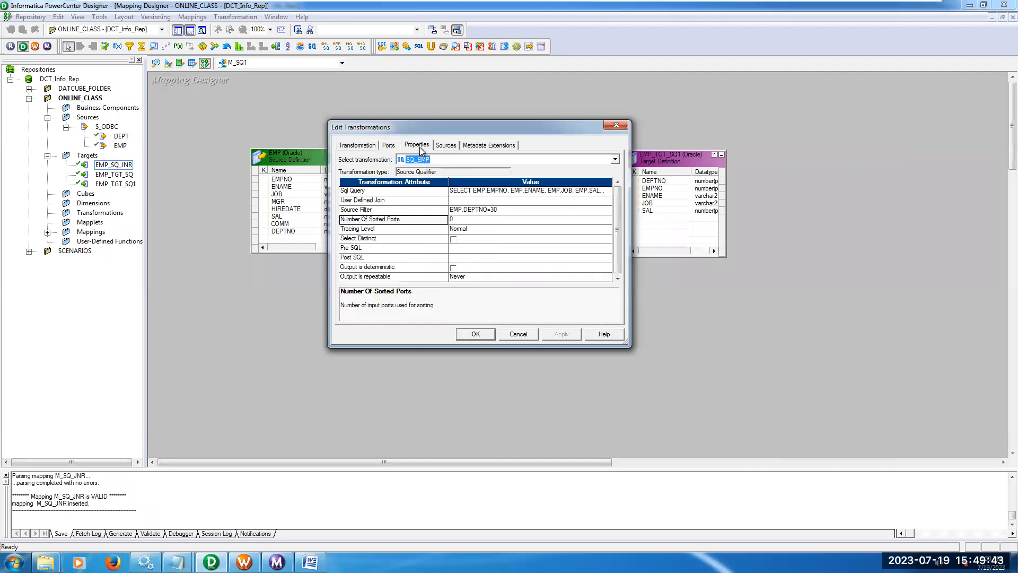
pyautogui.click(461, 220)
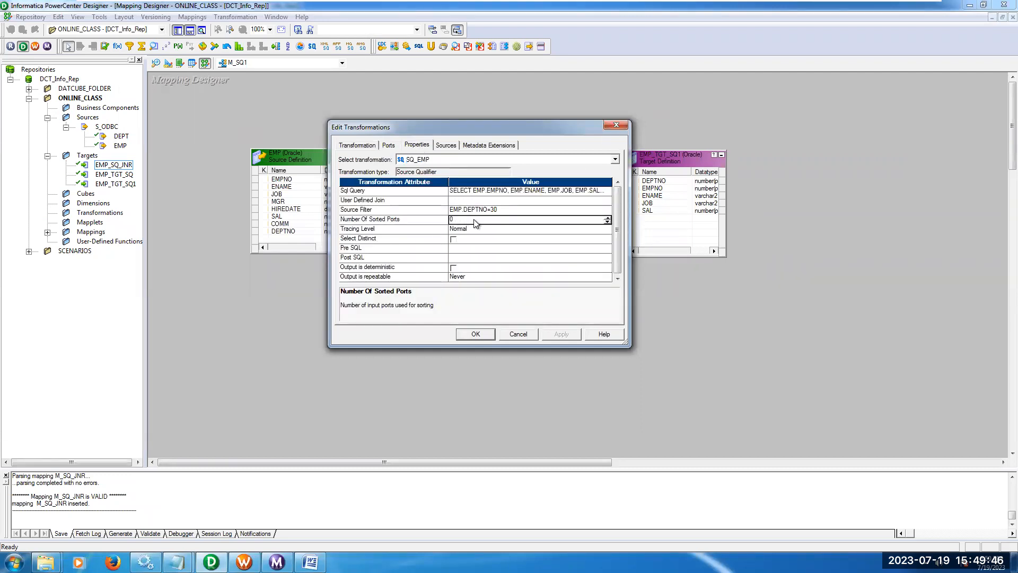
pyautogui.write('1')
pyautogui.click(388, 145)
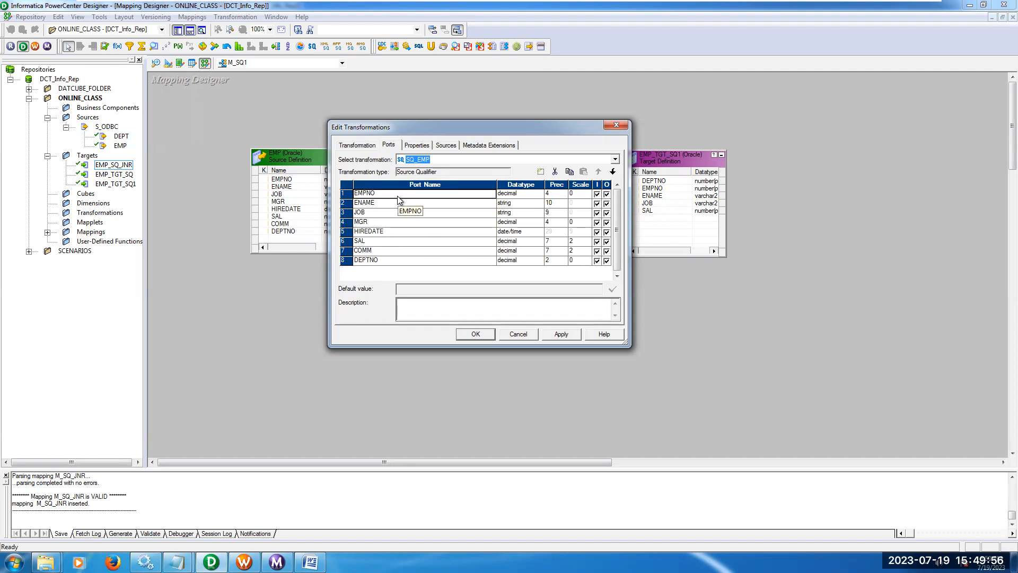
pyautogui.click(417, 144)
# Regenerate the SQL query of SQ_EMP for one sorted port, check its ORDER BY clause and accept it.
pyautogui.click(610, 190)
pyautogui.click(610, 191)
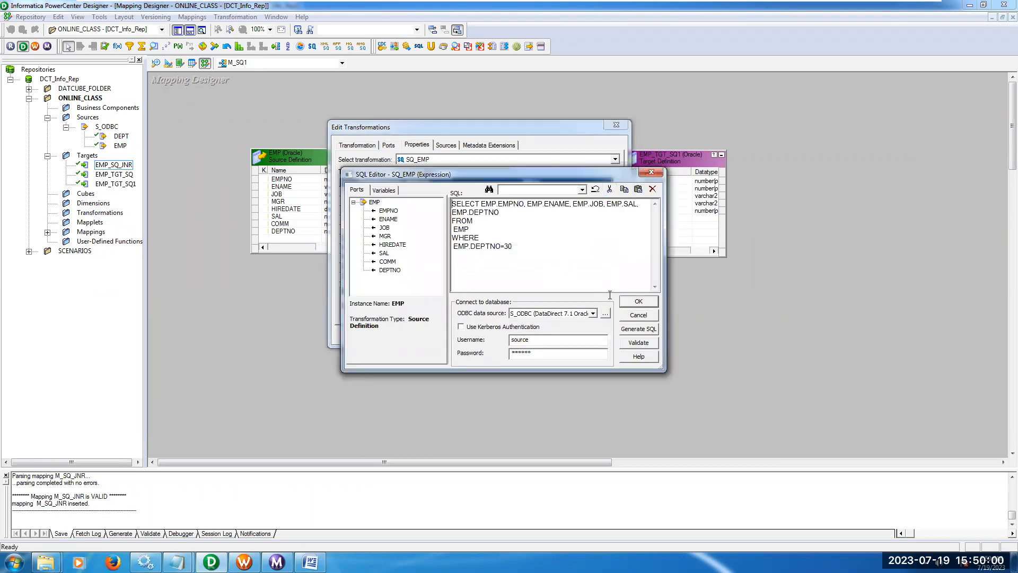
pyautogui.click(648, 331)
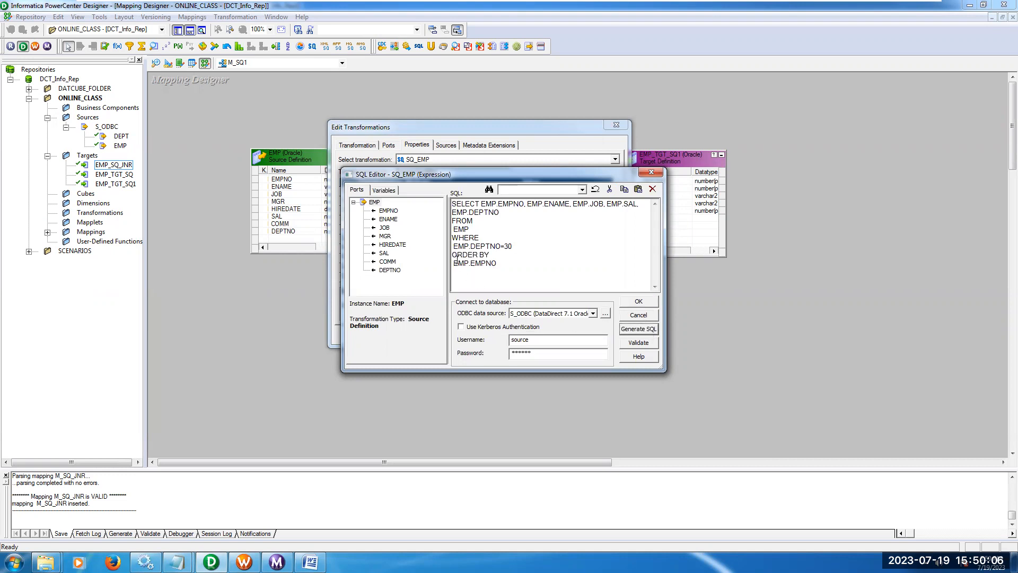
pyautogui.moveTo(452, 254); pyautogui.dragTo(501, 262)
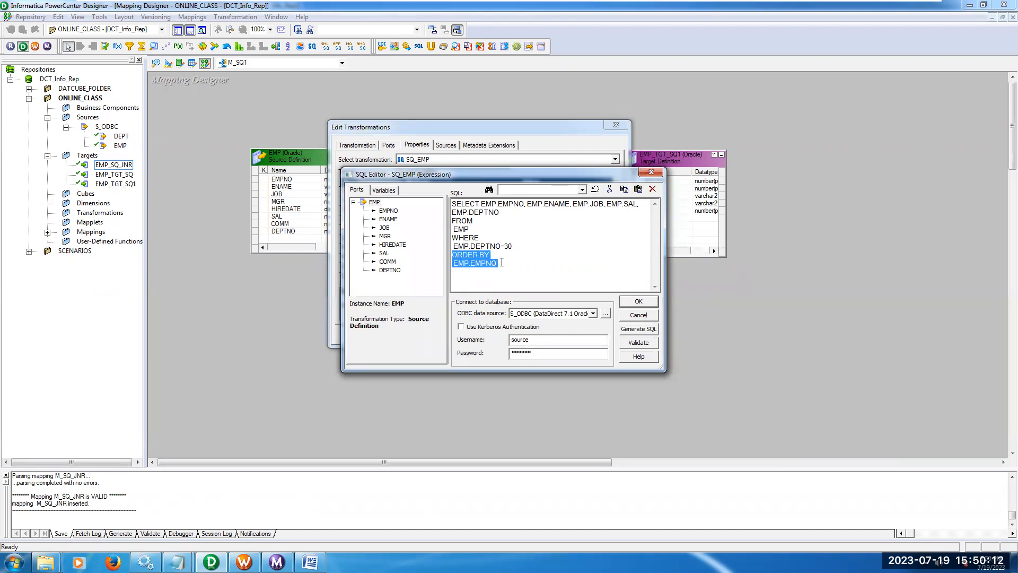
pyautogui.click(639, 302)
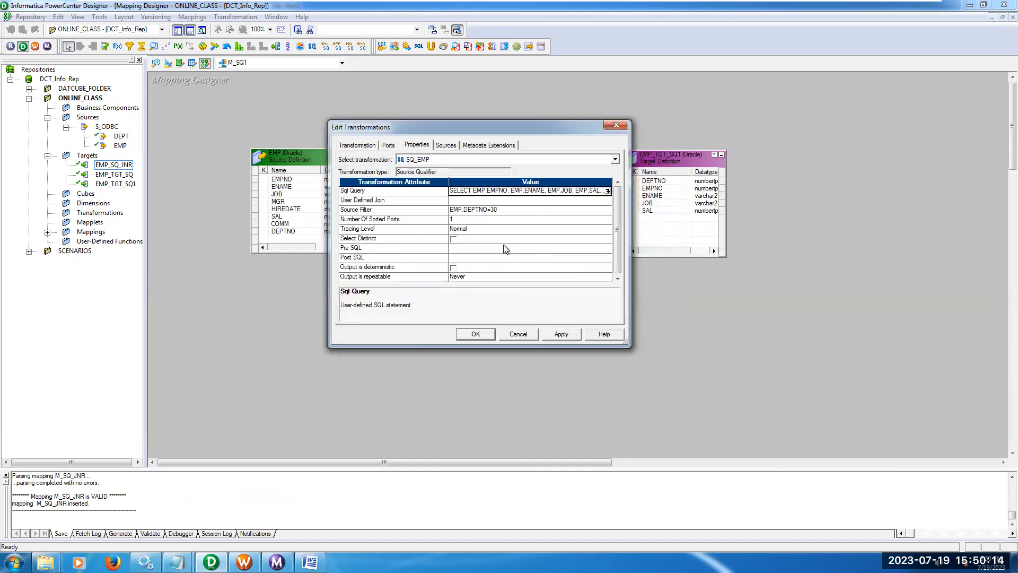
# Set the Number Of Sorted Ports property of SQ_EMP to 2.
pyautogui.click(463, 220)
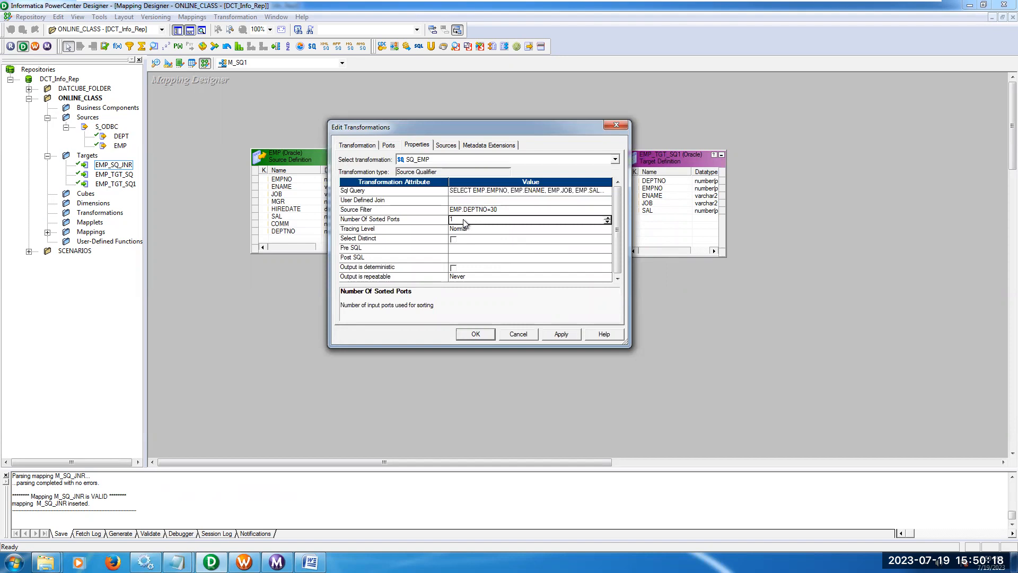
pyautogui.write('2')
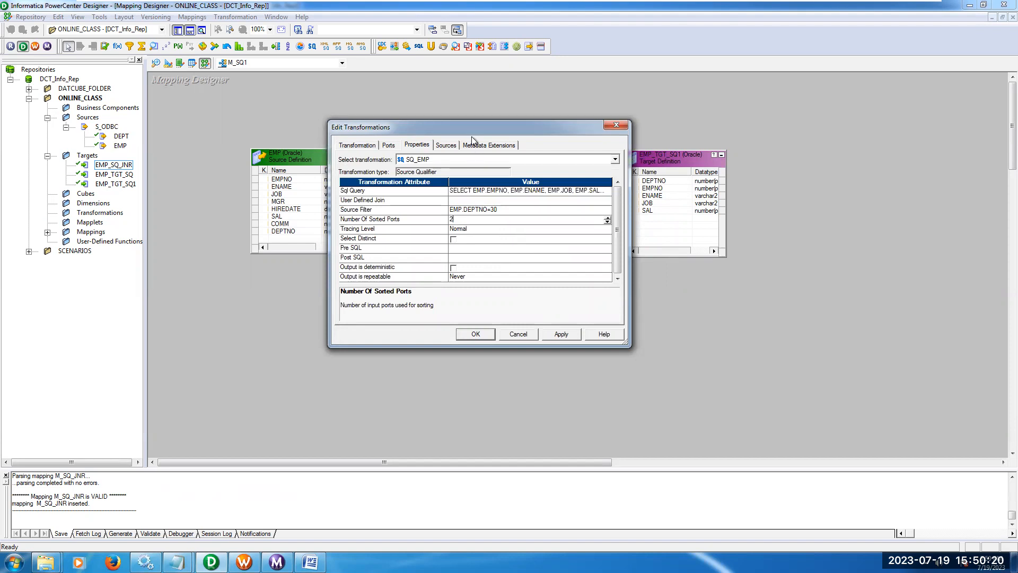
pyautogui.moveTo(476, 128); pyautogui.dragTo(548, 127)
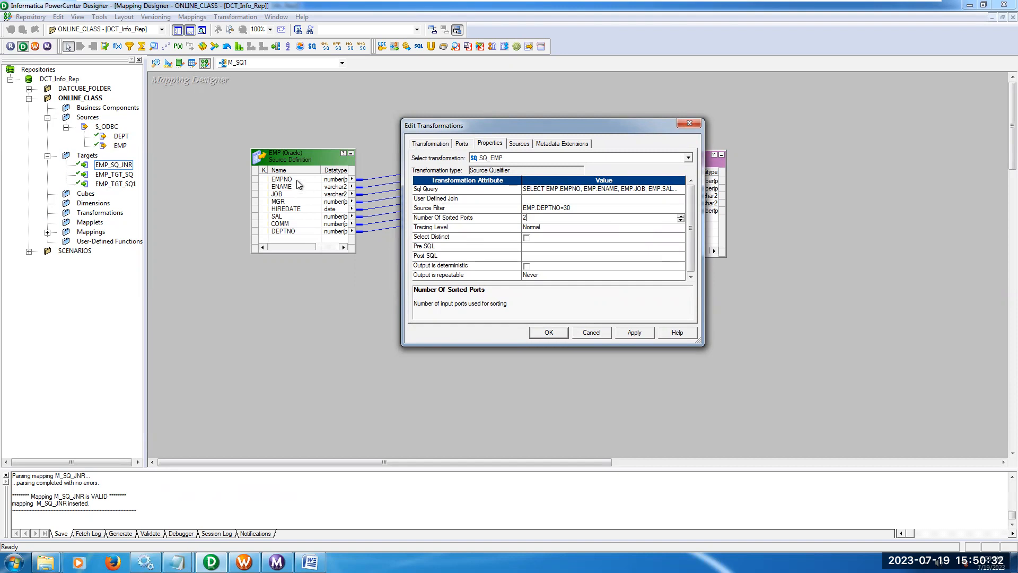
# Reorder the SQ_EMP ports so DEPTNO is first and SAL second, and apply the changes.
pyautogui.click(463, 147)
pyautogui.click(487, 260)
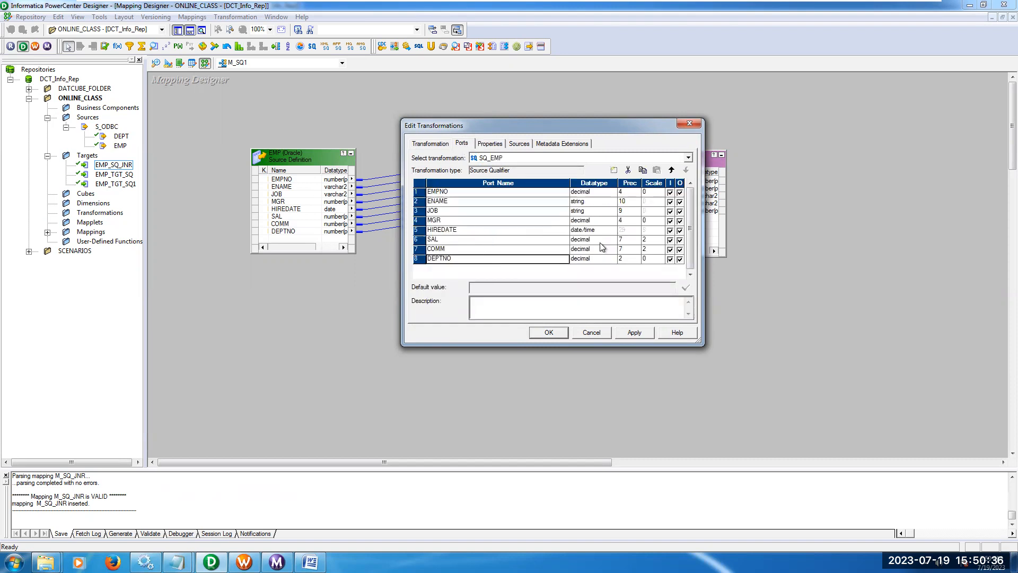
pyautogui.click(673, 170)
pyautogui.click(673, 171)
pyautogui.click(672, 171)
pyautogui.click(672, 170)
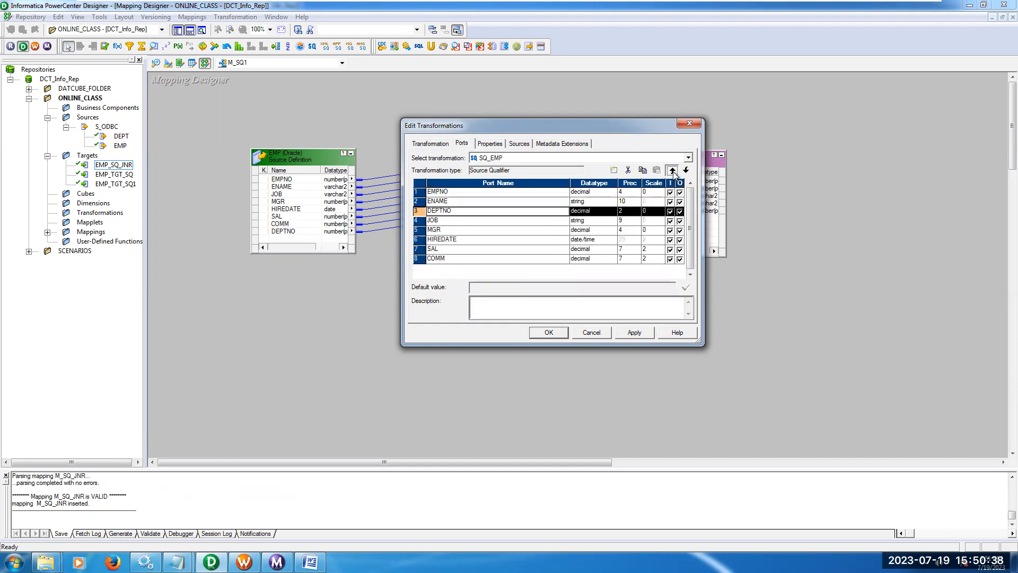
pyautogui.click(673, 171)
pyautogui.click(672, 170)
pyautogui.click(672, 171)
pyautogui.click(502, 247)
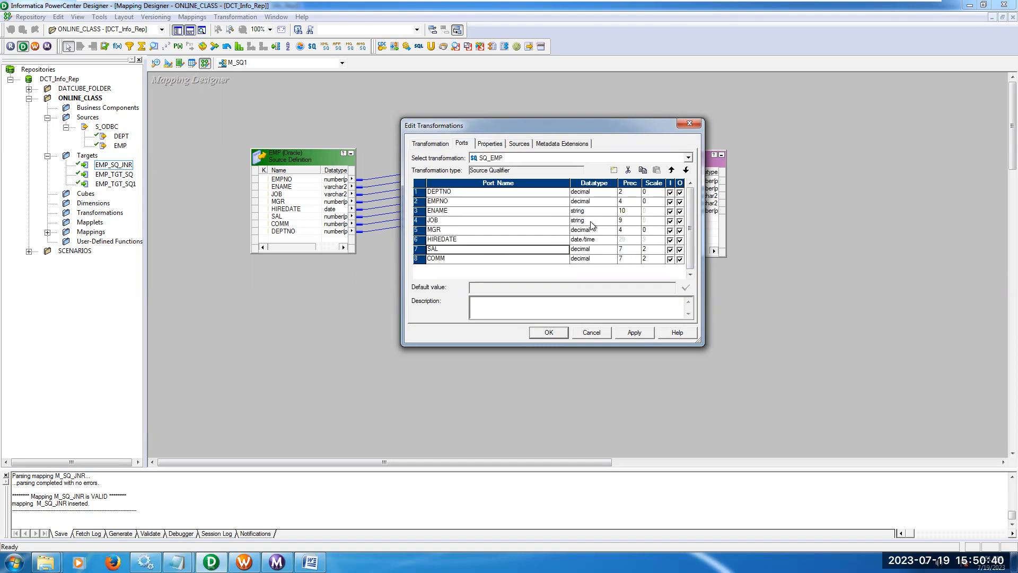
pyautogui.click(673, 171)
pyautogui.click(673, 170)
pyautogui.click(673, 170)
pyautogui.click(673, 171)
pyautogui.click(673, 171)
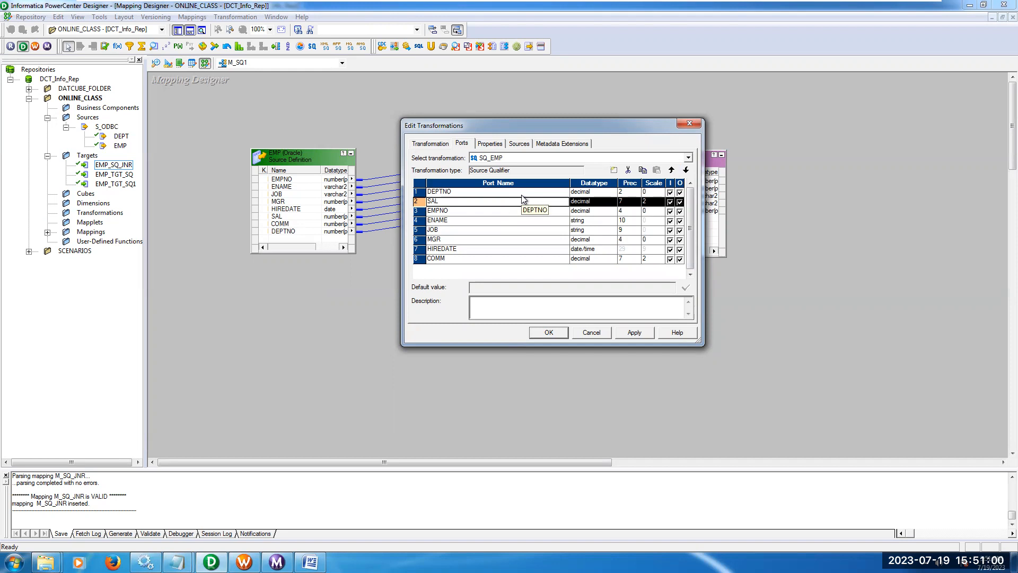
pyautogui.click(645, 335)
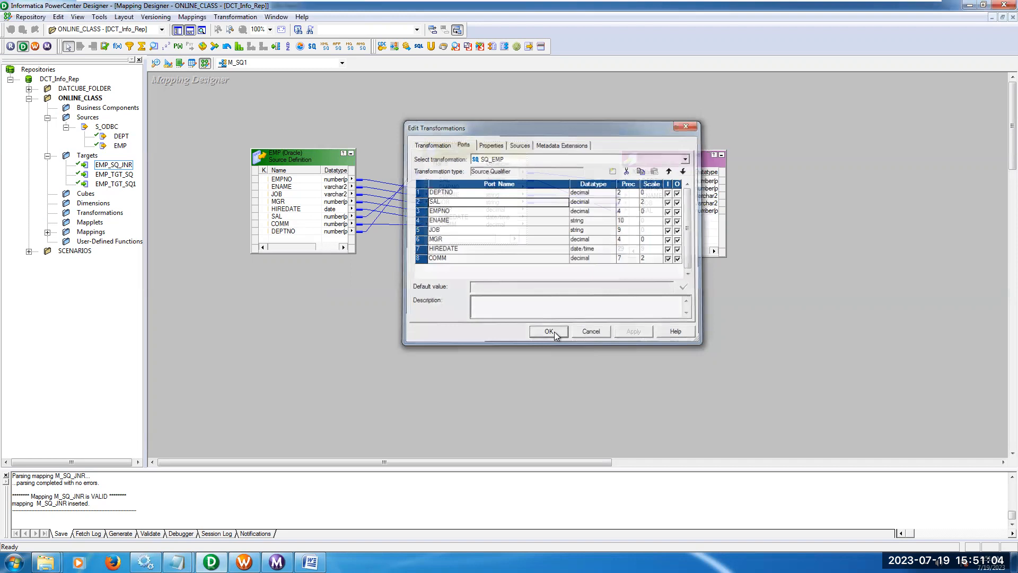
# Regenerate the SQL query of SQ_EMP from the reordered ports, accept it and save the mapping to the repository.
pyautogui.doubleClick(479, 150)
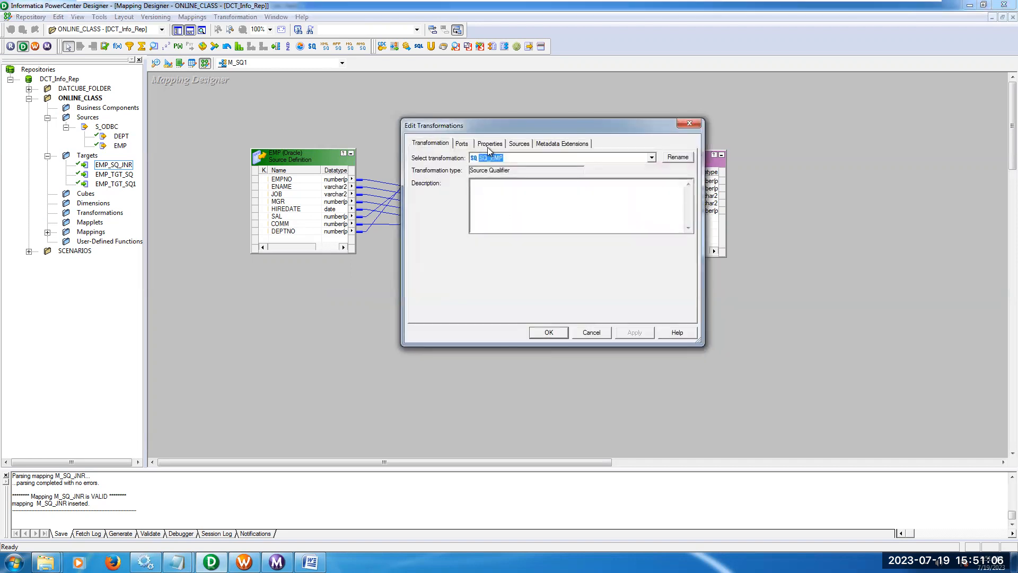
pyautogui.click(490, 144)
pyautogui.click(682, 190)
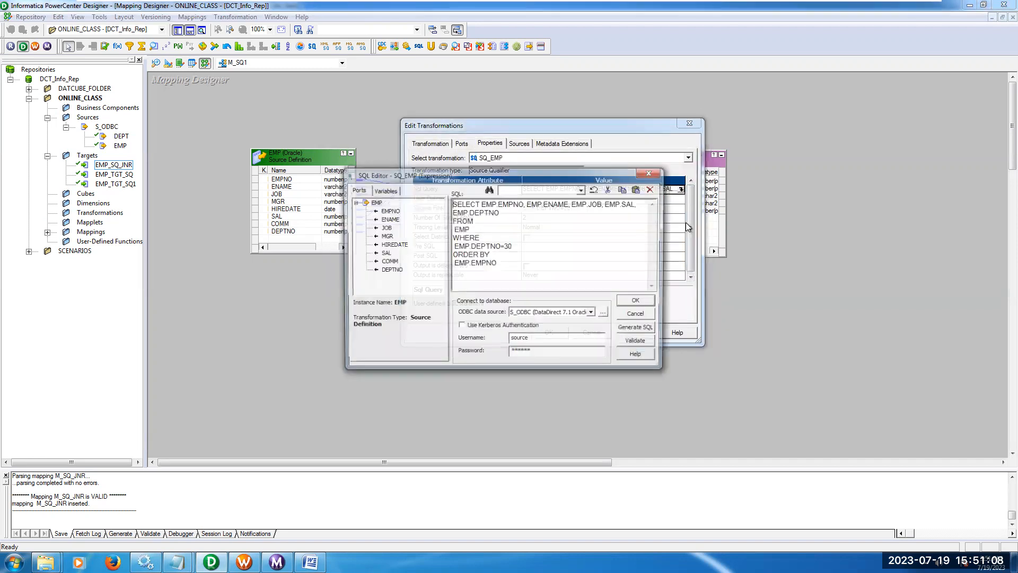
pyautogui.click(650, 331)
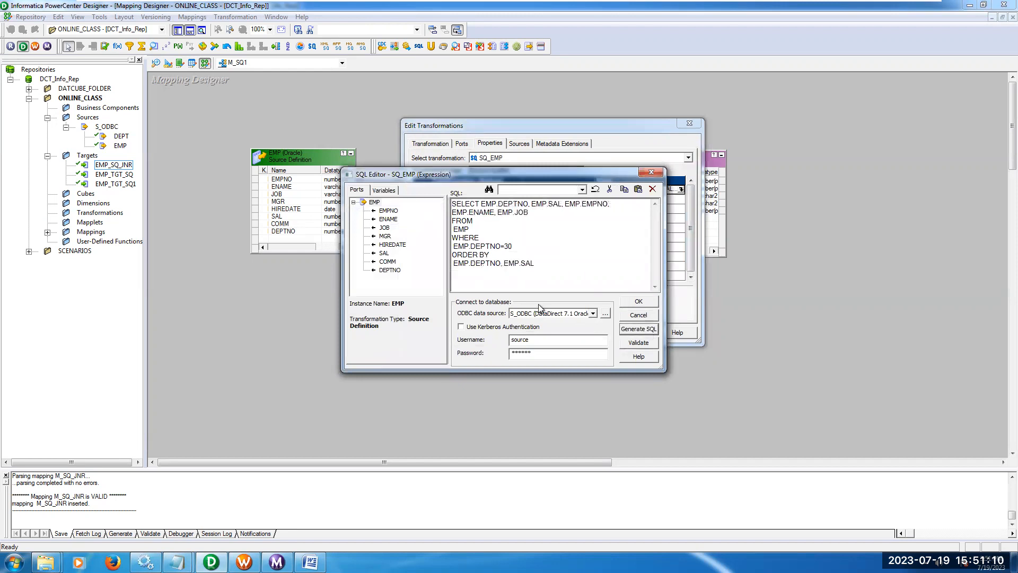
pyautogui.moveTo(471, 263); pyautogui.dragTo(536, 264)
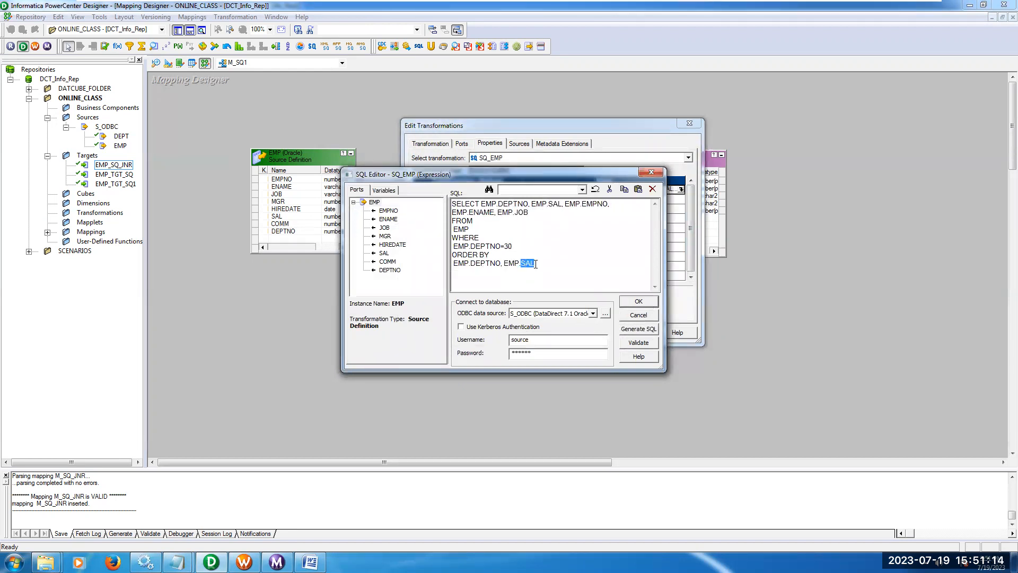
pyautogui.click(639, 302)
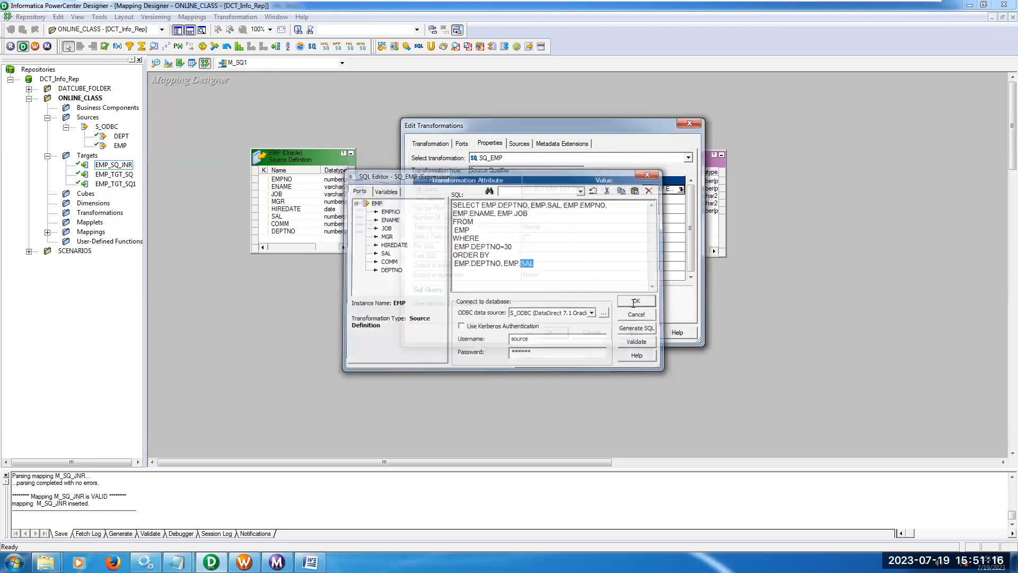
pyautogui.click(562, 332)
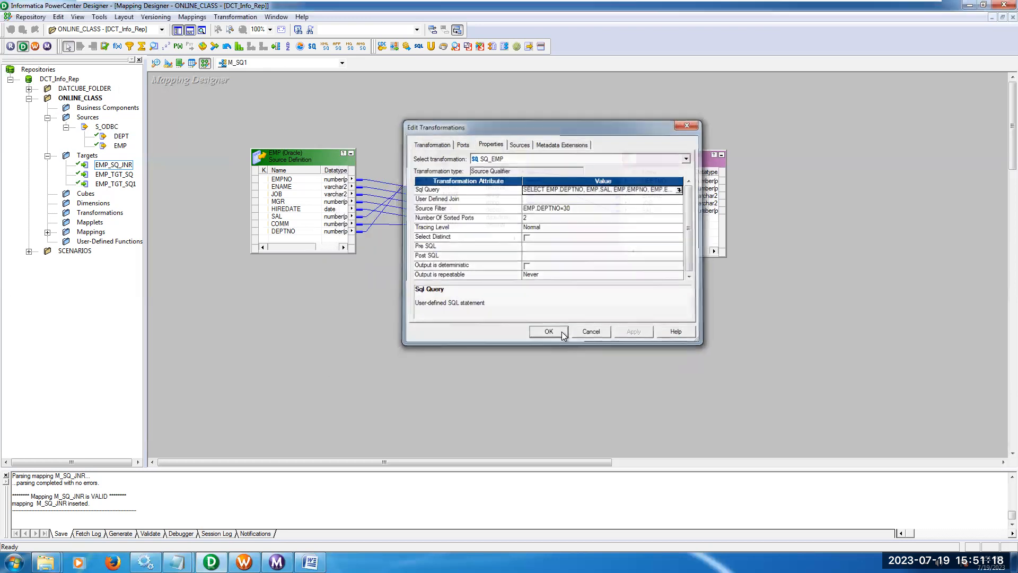
pyautogui.click(31, 16)
pyautogui.click(48, 159)
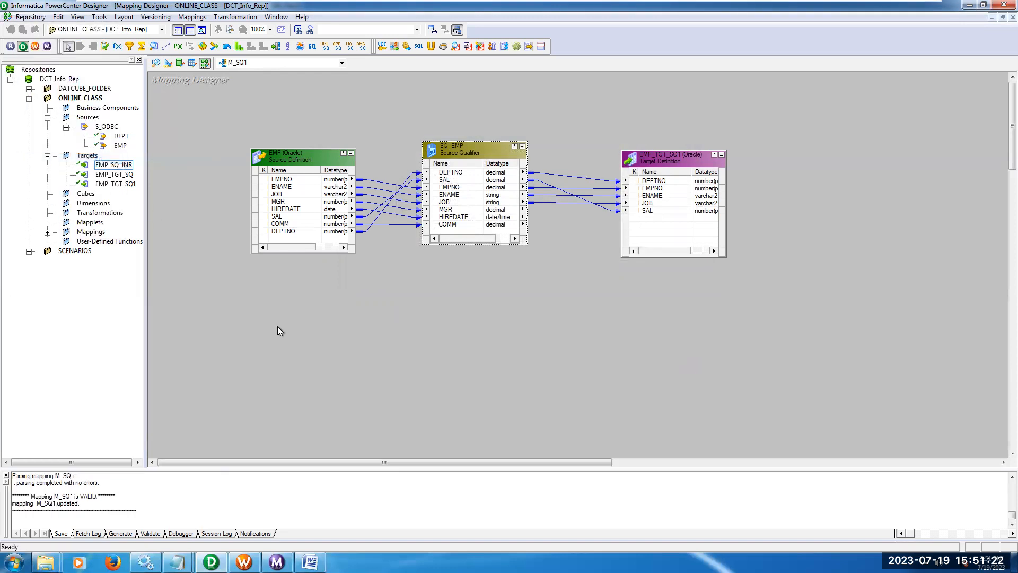
pyautogui.doubleClick(466, 151)
pyautogui.click(492, 144)
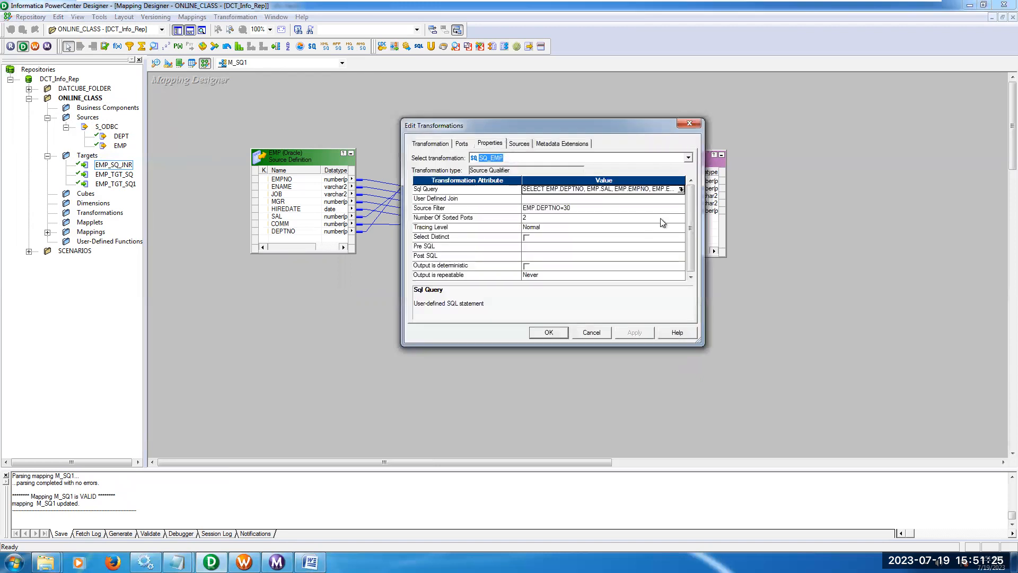
pyautogui.click(681, 190)
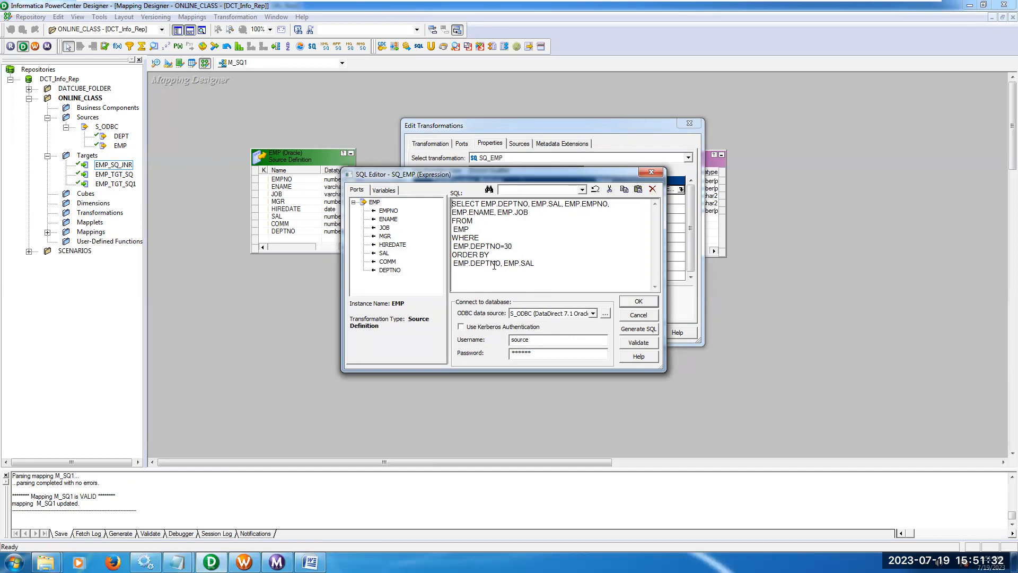
pyautogui.write(', desc')
pyautogui.press('BackSpace')
pyautogui.press('BackSpace')
pyautogui.press('BackSpace')
pyautogui.press('BackSpace')
pyautogui.press('BackSpace')
pyautogui.press('Delete')
pyautogui.click(639, 301)
pyautogui.click(549, 334)
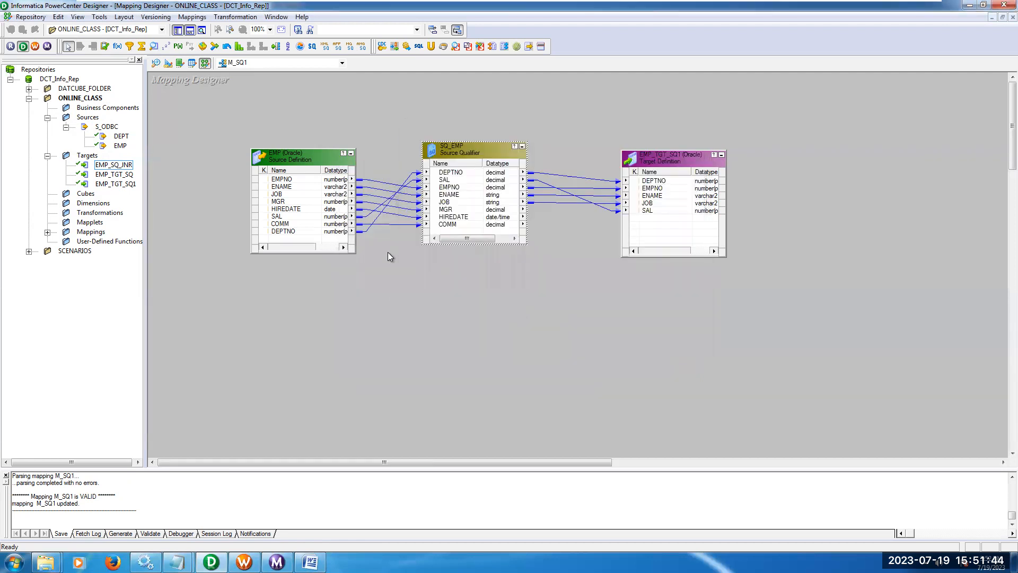
pyautogui.hotkey('ctrl', 's')
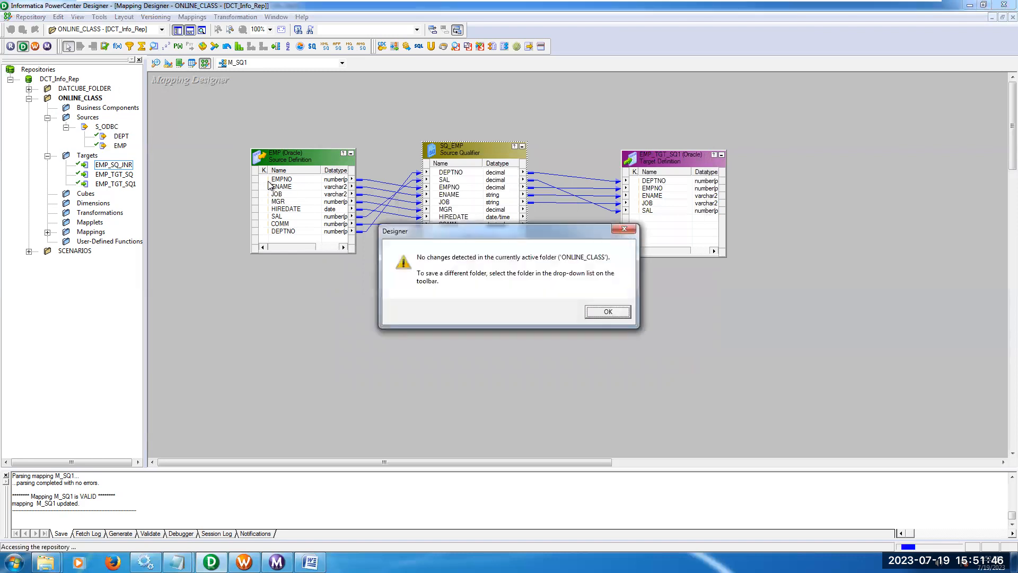
pyautogui.click(608, 312)
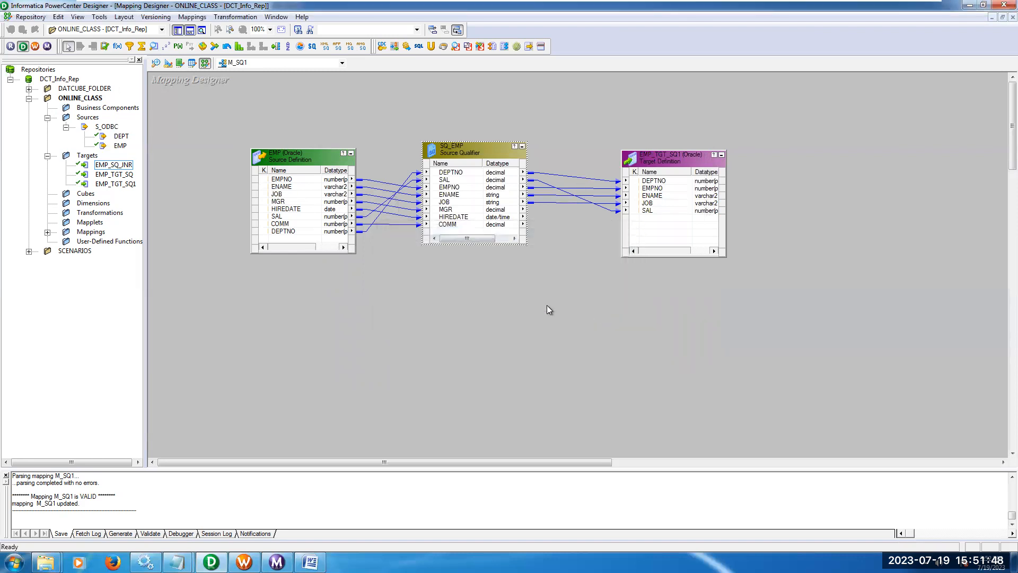
# Switch to Workflow Manager, open the WF_SQ1 workflow and validate its S_SQ1 session.
pyautogui.click(244, 561)
pyautogui.click(359, 68)
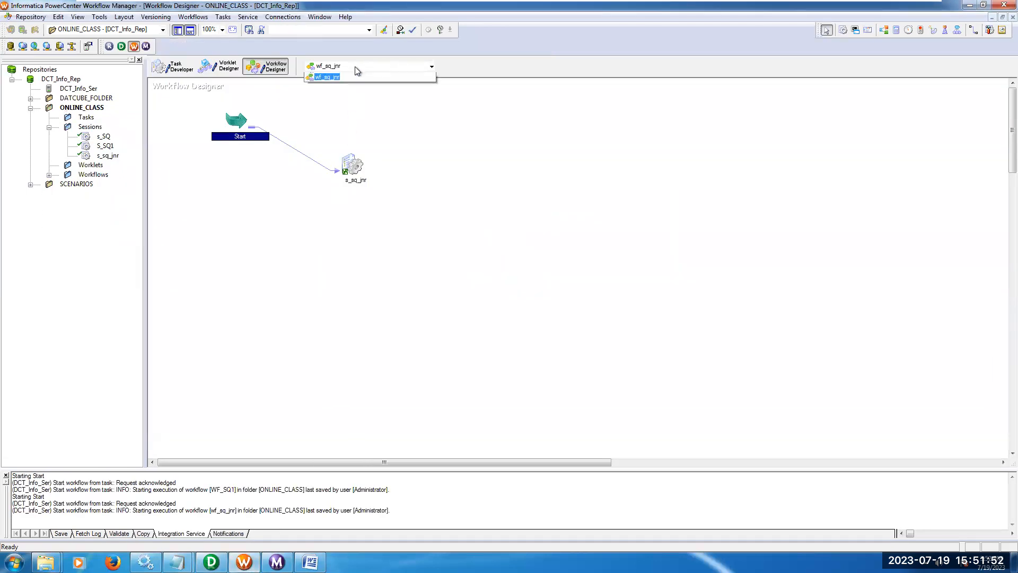
pyautogui.click(329, 76)
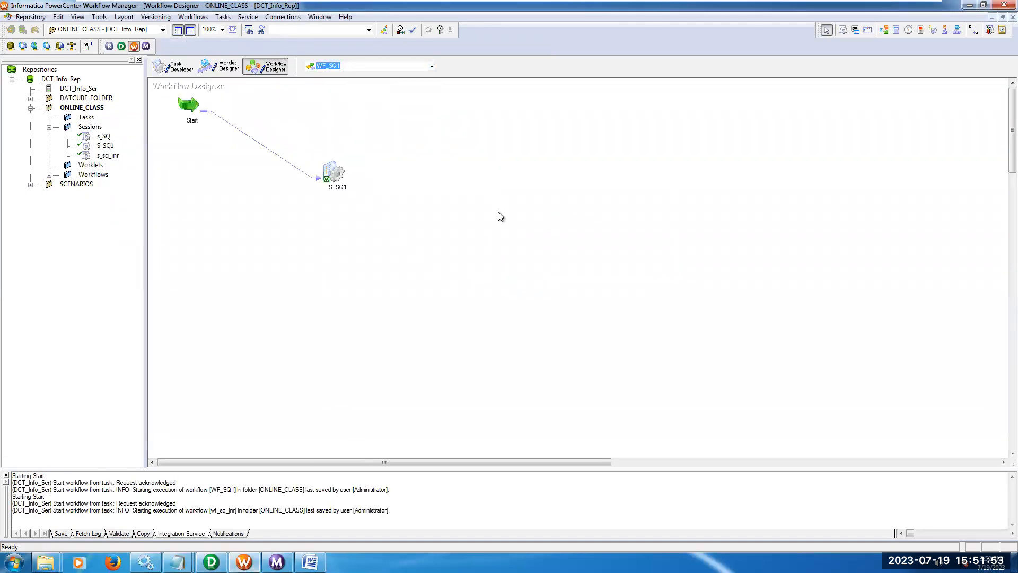
pyautogui.rightClick(335, 174)
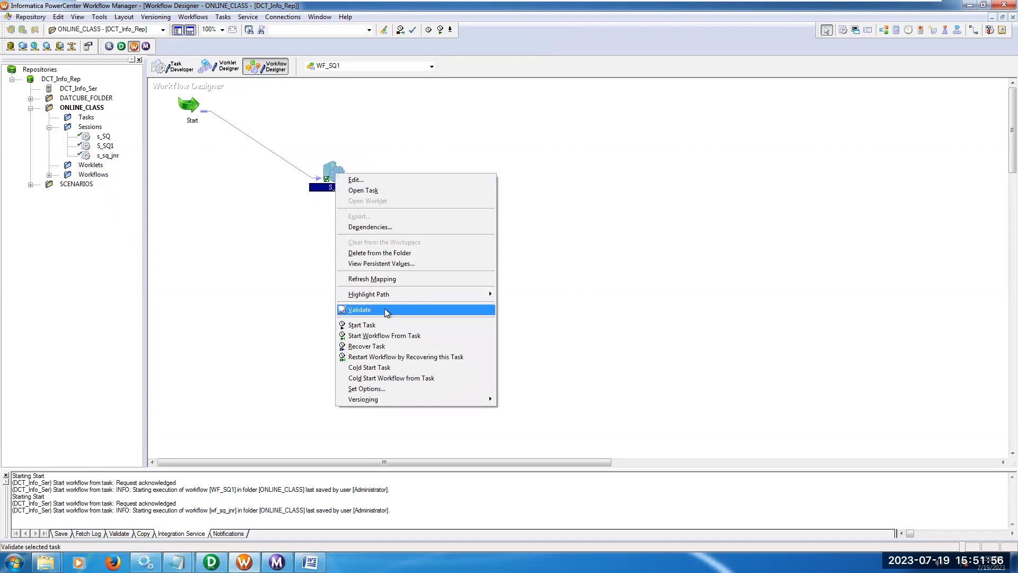
pyautogui.click(383, 309)
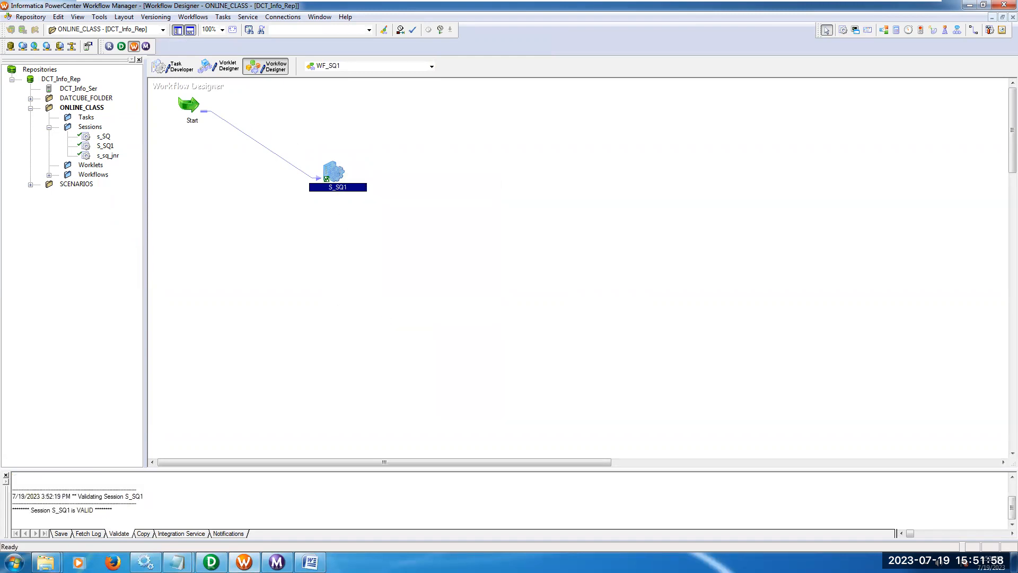
# Switch to Designer's Target Designer and generate and execute the table SQL for EMP_SQ_JNR, overwriting MKTABLES.SQL.
pyautogui.click(211, 562)
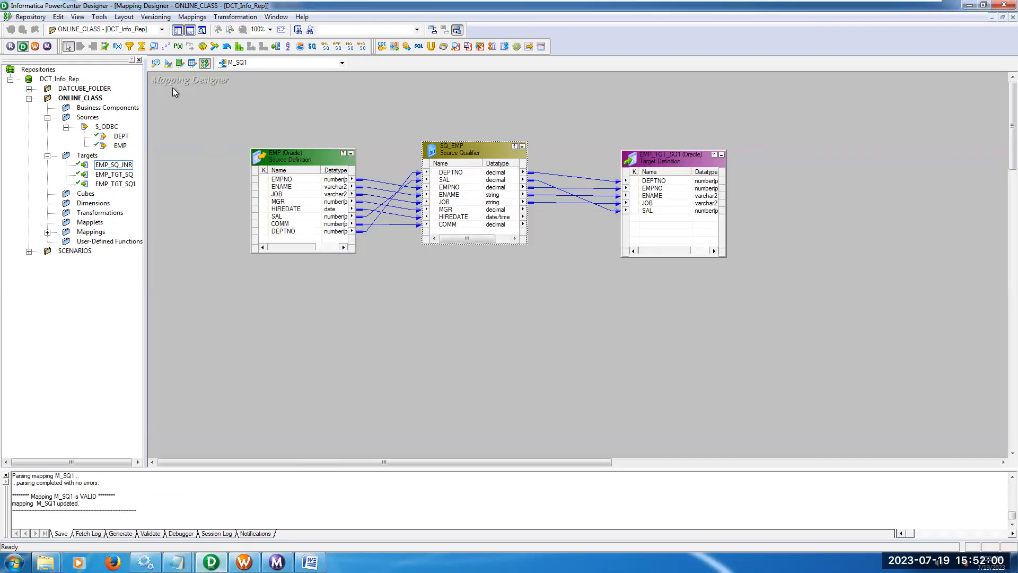
pyautogui.click(168, 63)
pyautogui.moveTo(365, 135); pyautogui.dragTo(366, 157)
pyautogui.click(188, 17)
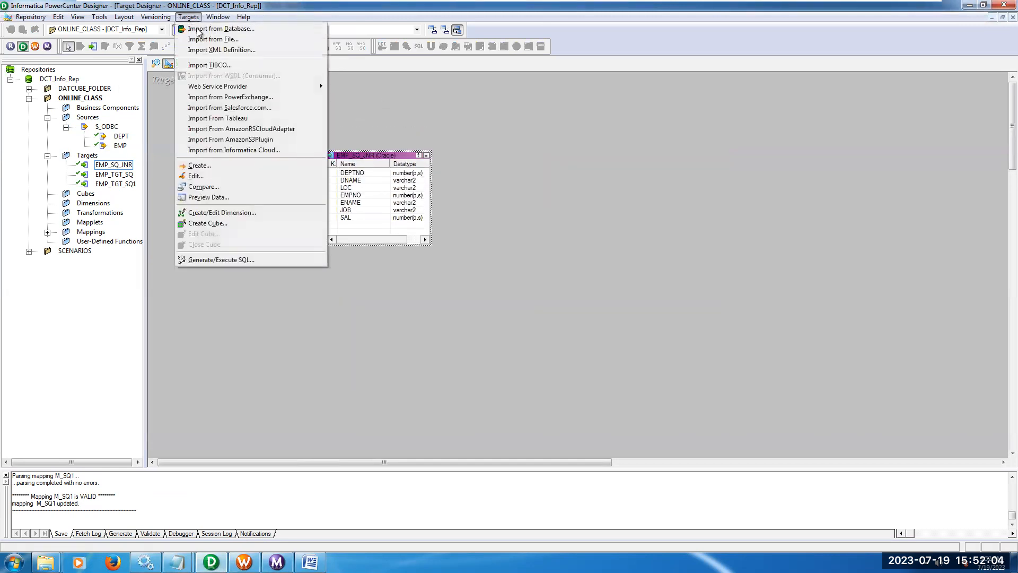
pyautogui.click(254, 259)
pyautogui.click(637, 311)
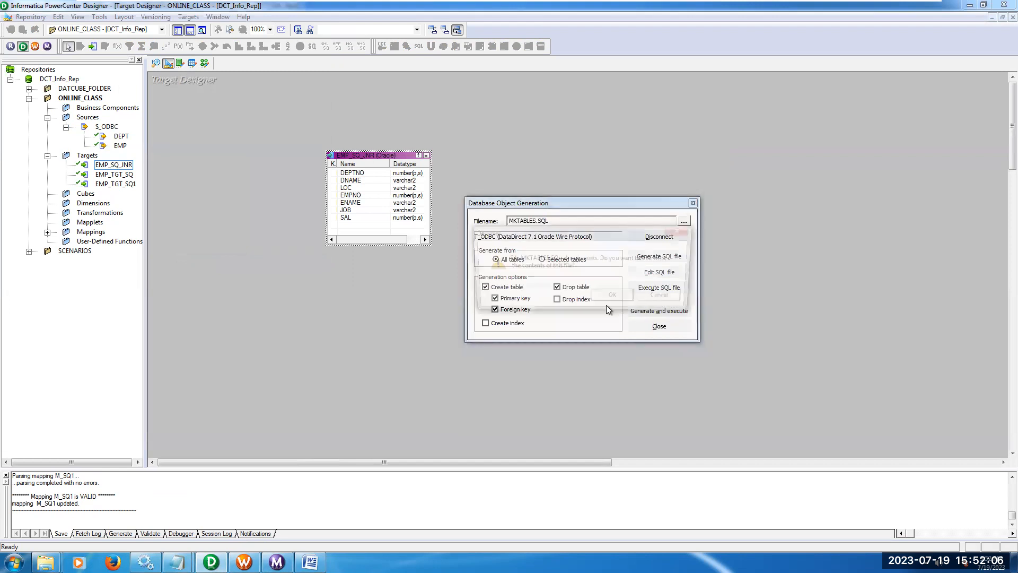
pyautogui.click(604, 296)
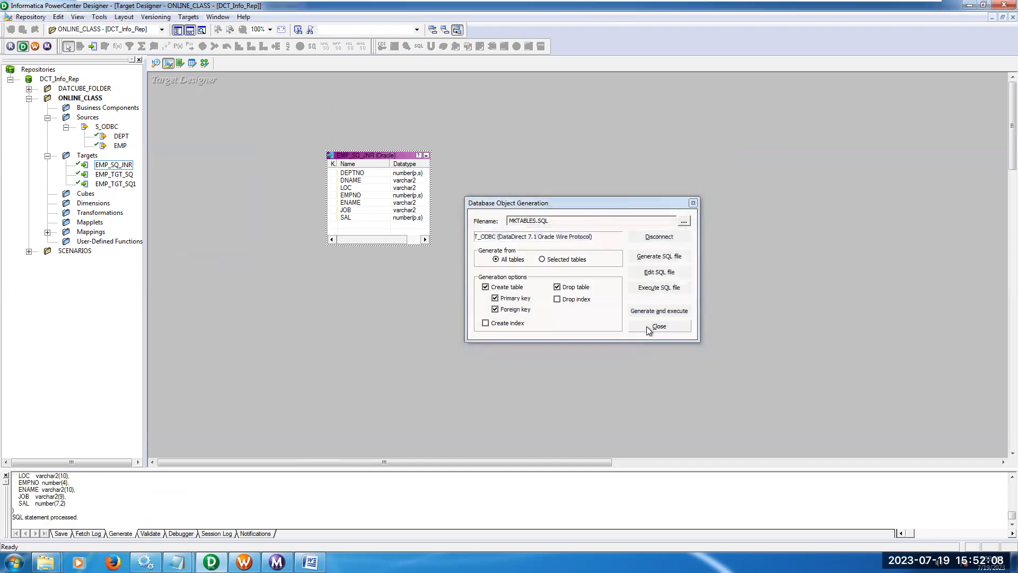
pyautogui.click(649, 326)
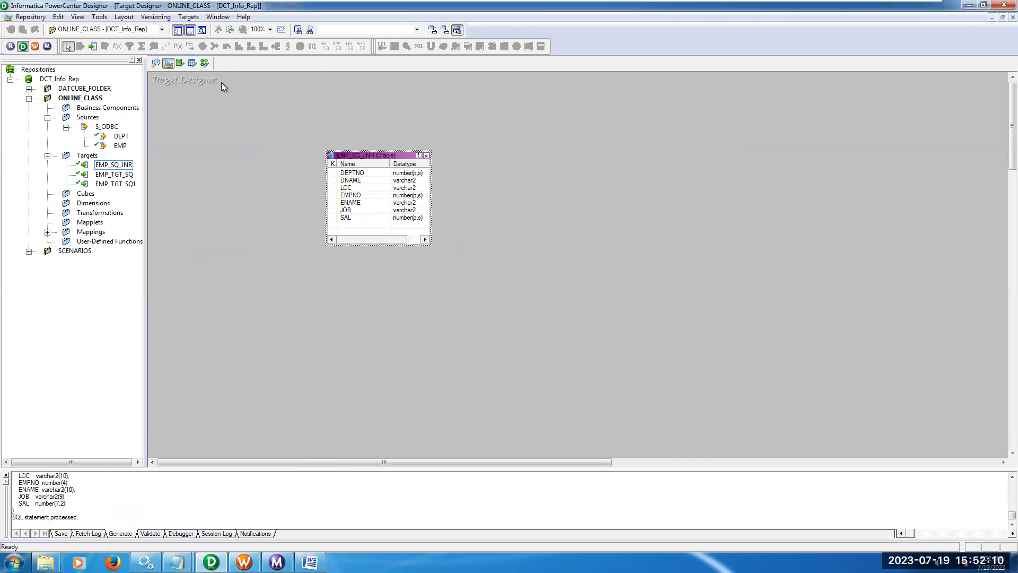
# Clear the Target Designer workspace and place the EMP_TGT_SQ1 target definition in it.
pyautogui.rightClick(251, 179)
pyautogui.click(282, 192)
pyautogui.click(131, 184)
pyautogui.moveTo(138, 186); pyautogui.dragTo(371, 179)
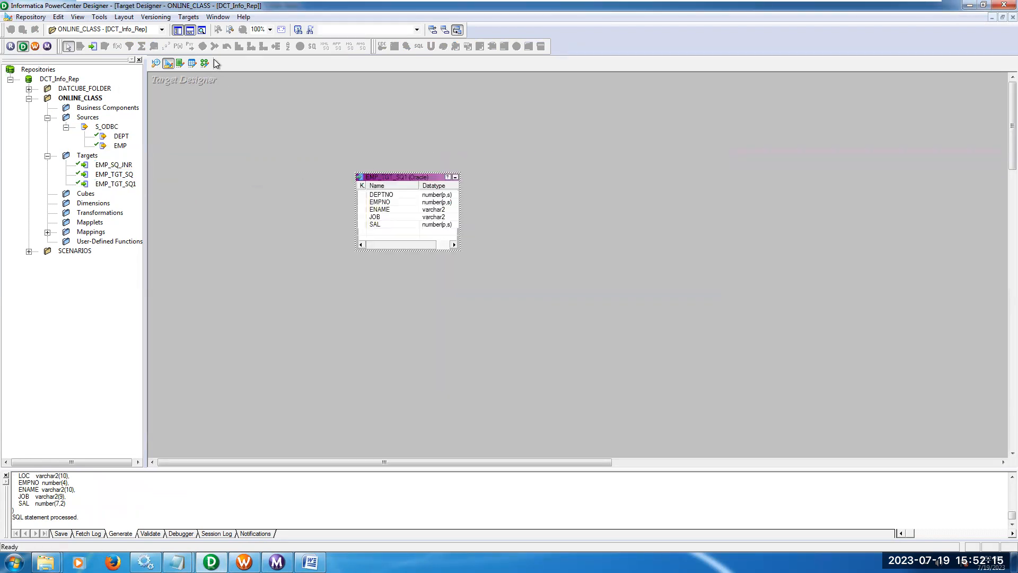
# Generate and execute the drop-and-create table SQL for EMP_TGT_SQ1, overwriting MKTABLES.SQL.
pyautogui.click(188, 17)
pyautogui.click(247, 259)
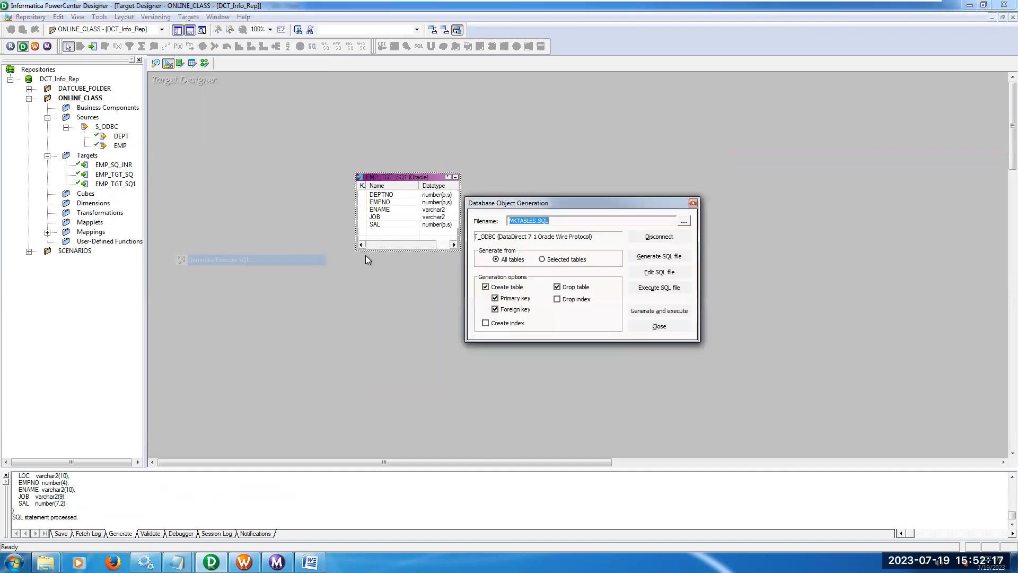
pyautogui.click(660, 313)
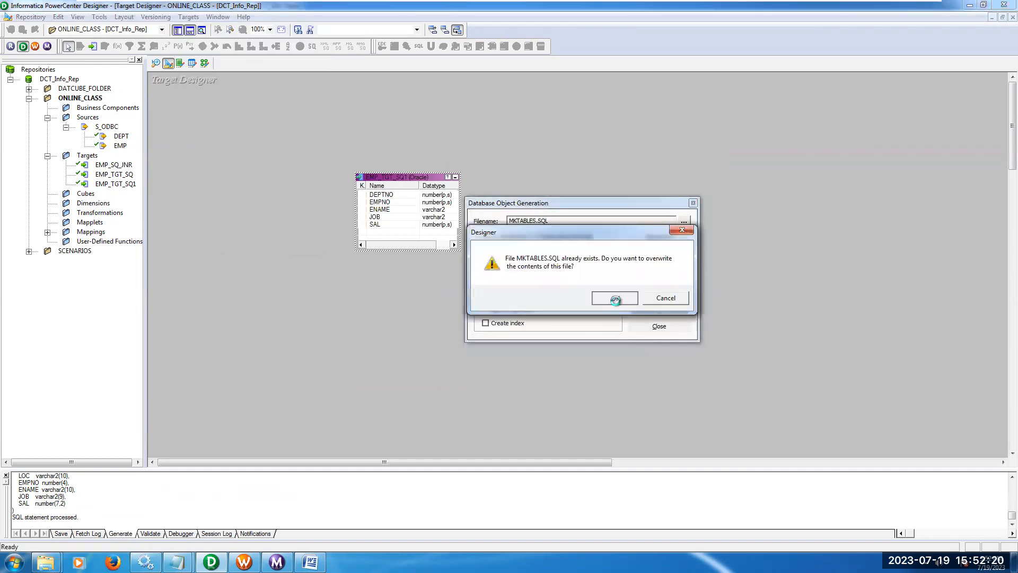
pyautogui.click(614, 298)
pyautogui.click(661, 327)
# Try to save the ONLINE_CLASS folder to the repository from Designer.
pyautogui.click(244, 563)
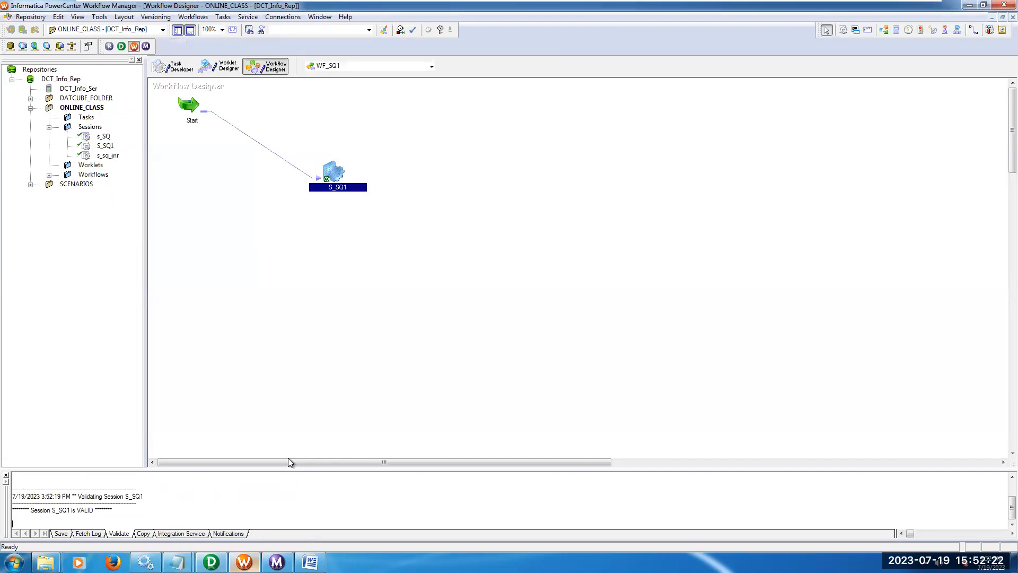
pyautogui.click(211, 563)
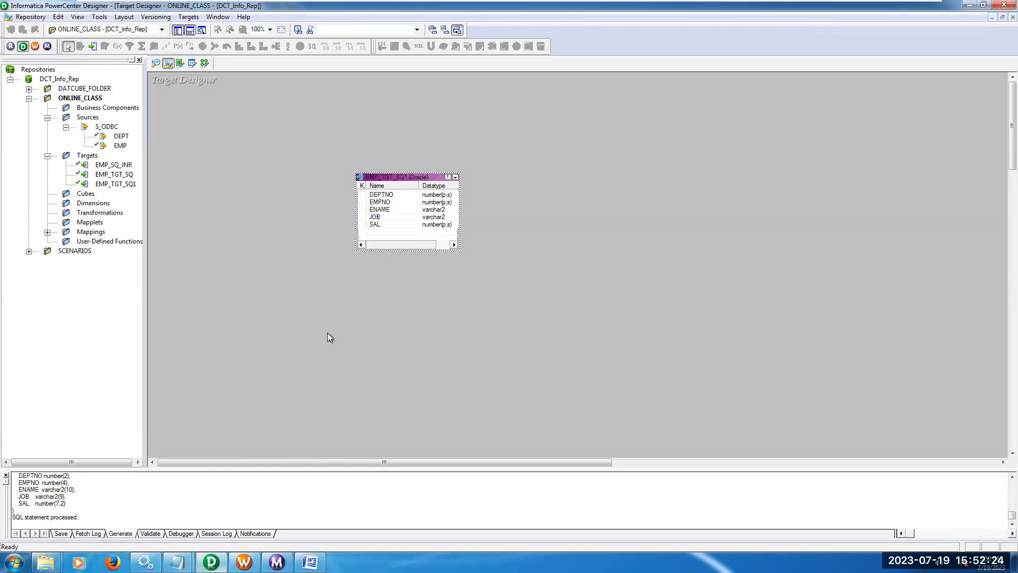
pyautogui.hotkey('ctrl', 's')
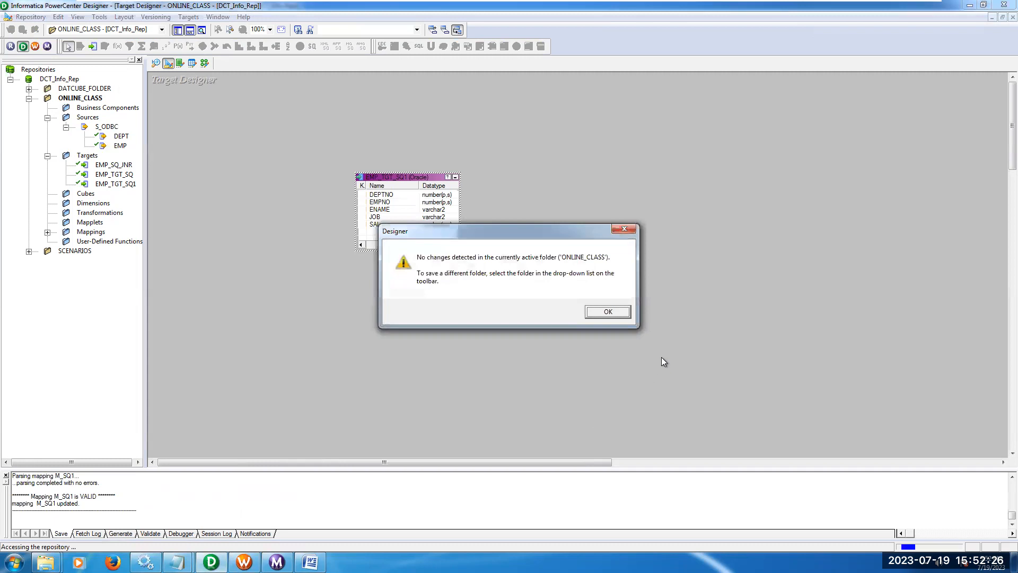
pyautogui.click(608, 312)
# Switch to Workflow Manager, validate the S_SQ1 session and start the workflow from that task.
pyautogui.click(245, 563)
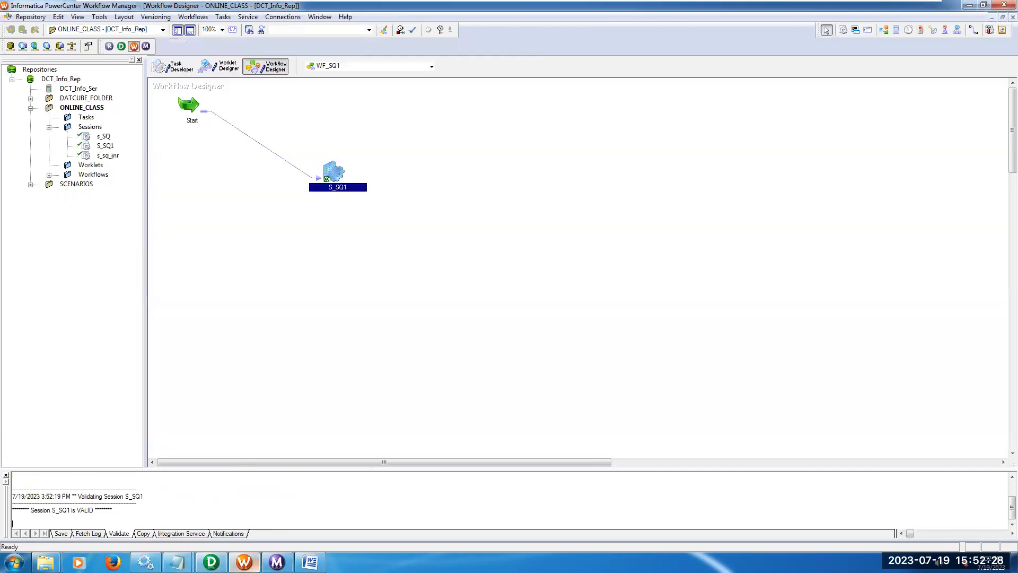
pyautogui.rightClick(332, 167)
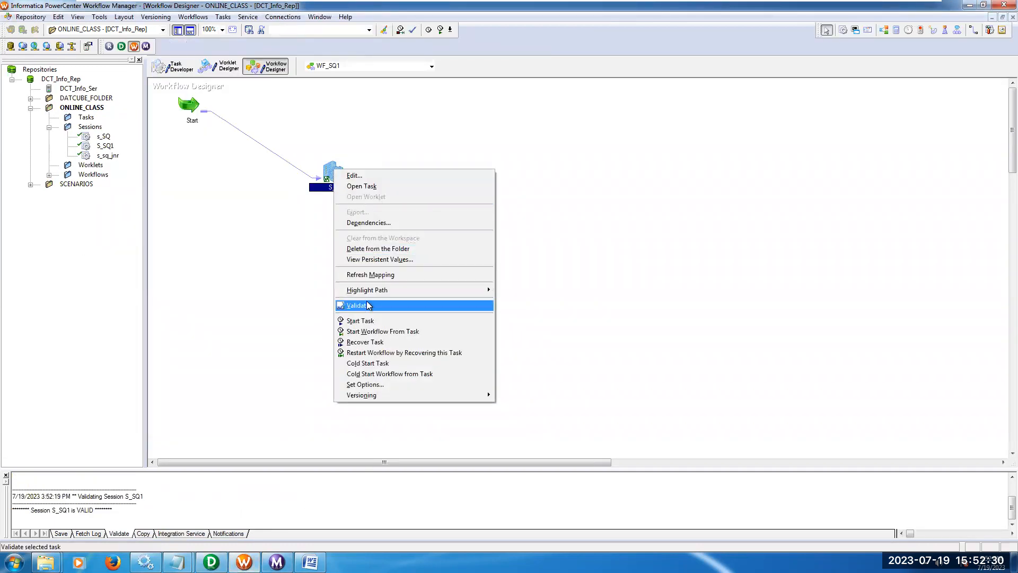
pyautogui.click(368, 306)
pyautogui.rightClick(331, 167)
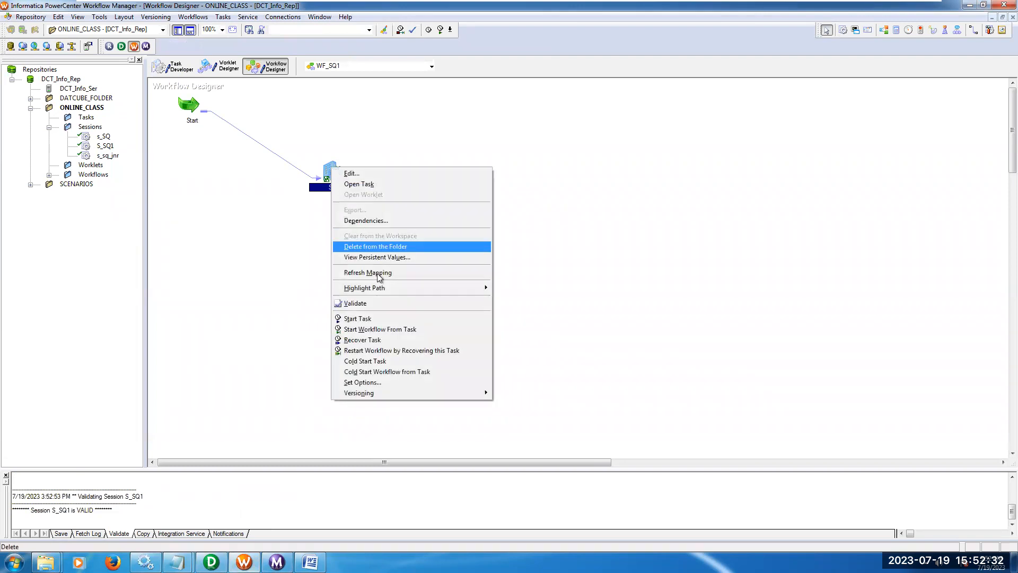
pyautogui.click(394, 330)
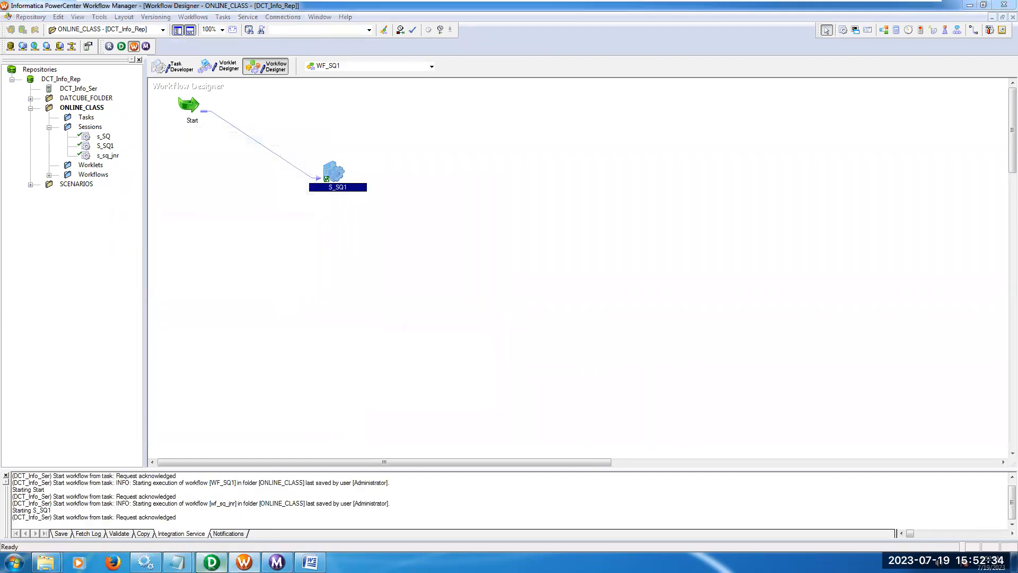
# Switch to Designer's M_SQ1 mapping and open the data preview of the EMP_TGT_SQ1 target.
pyautogui.click(211, 563)
pyautogui.click(205, 63)
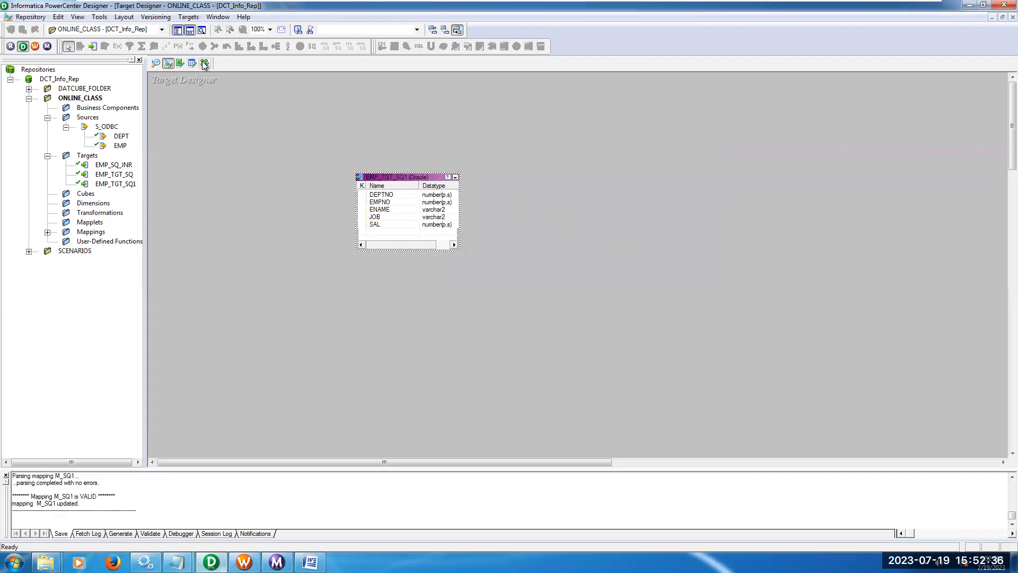
pyautogui.rightClick(699, 162)
pyautogui.click(727, 192)
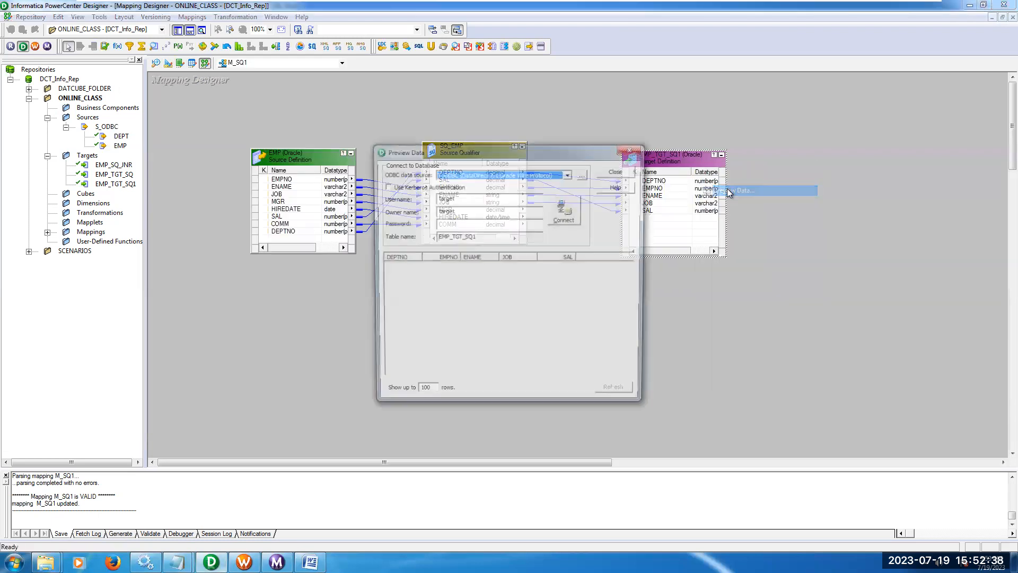
# Try to fill in the preview connection's password with the clipboard text.
pyautogui.click(494, 222)
pyautogui.rightClick(493, 219)
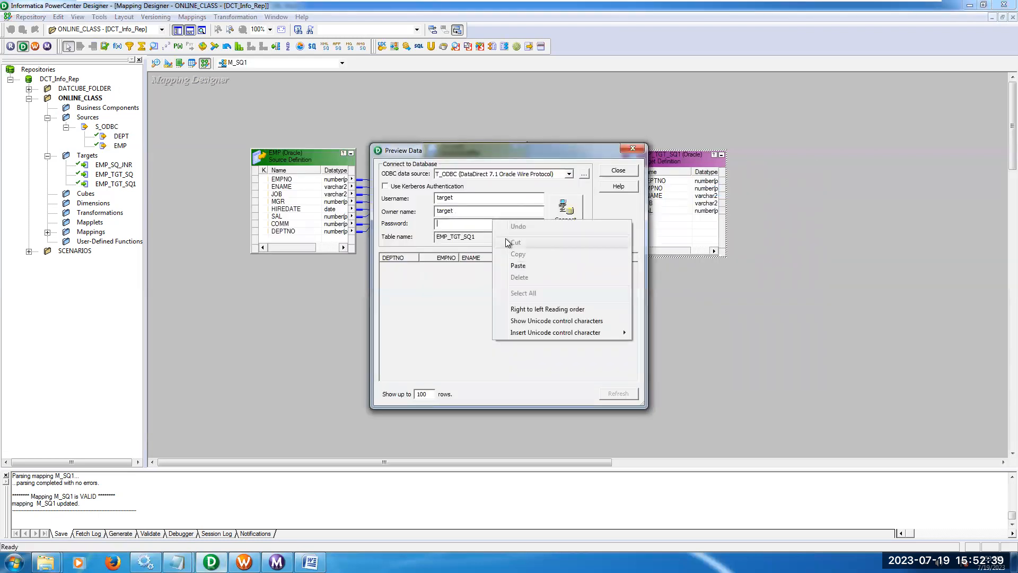
pyautogui.click(525, 258)
# Replace the preview connection's password with the account password, connect to view the EMP_TGT_SQ1 rows, and close the preview.
pyautogui.rightClick(494, 211)
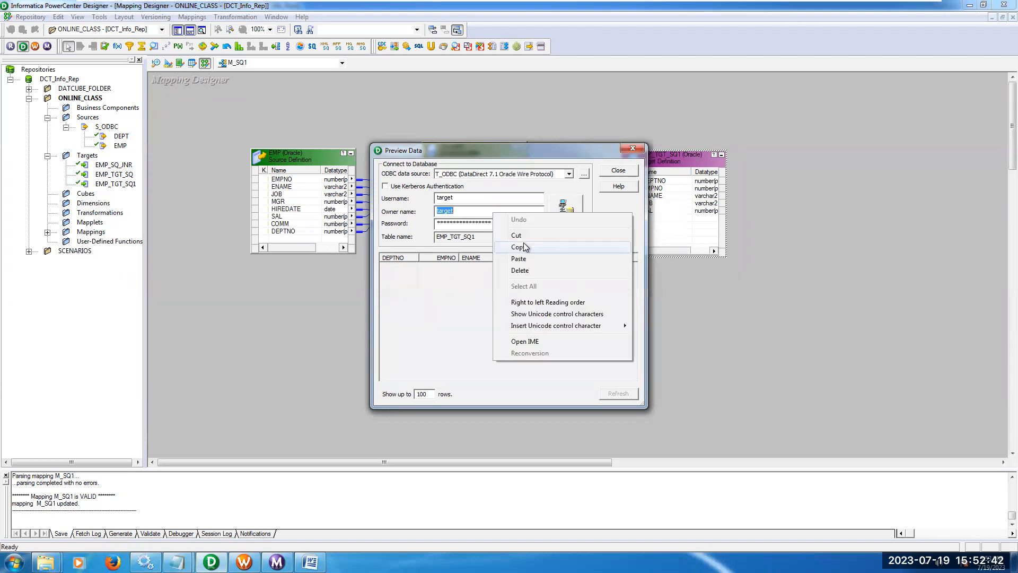
pyautogui.click(525, 248)
pyautogui.click(499, 223)
pyautogui.doubleClick(499, 223)
pyautogui.rightClick(498, 223)
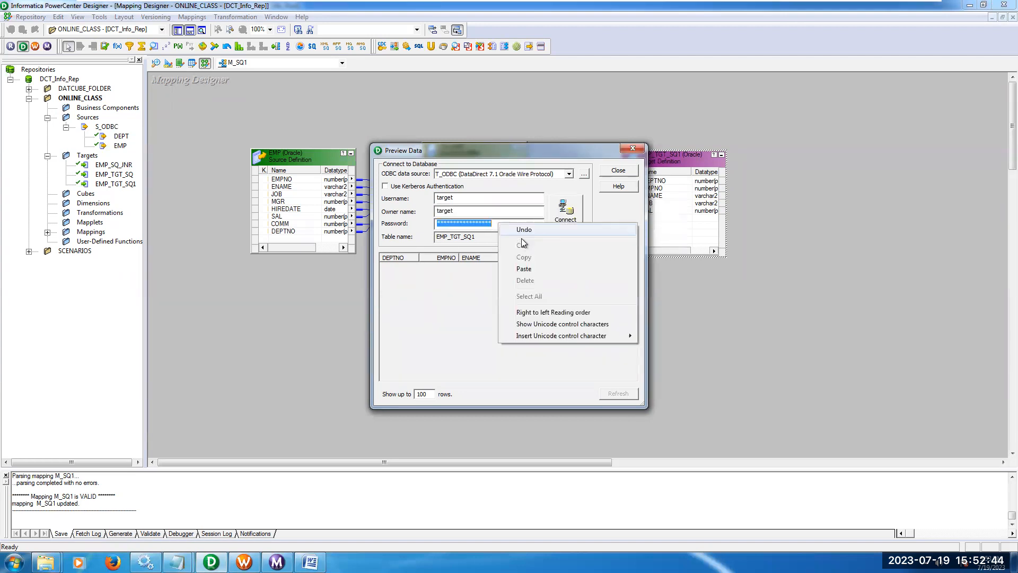
pyautogui.click(530, 268)
pyautogui.click(563, 222)
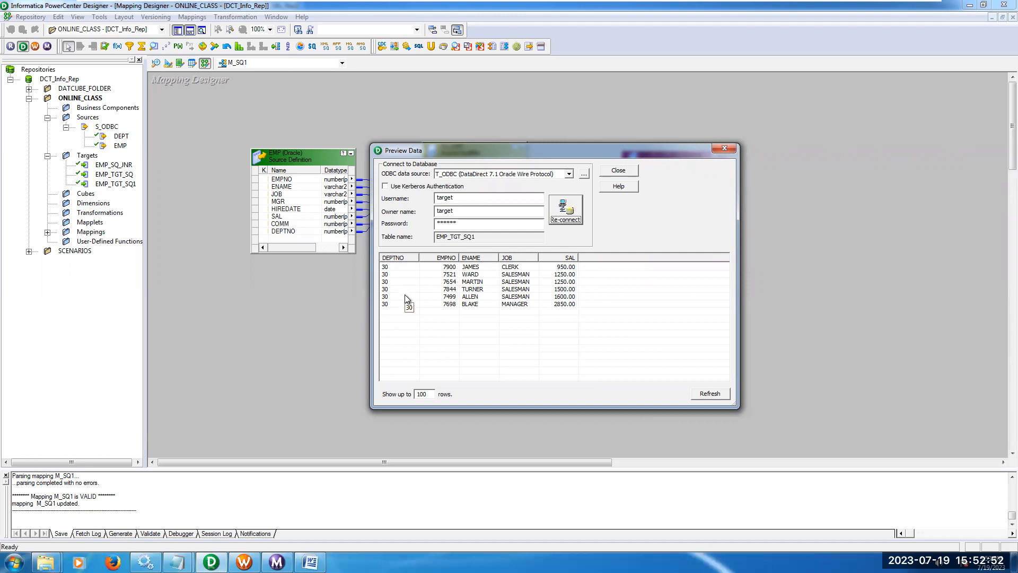
pyautogui.click(619, 171)
# Remove the EMP.DEPTNO=30 condition from the Source Filter property of SQ_EMP.
pyautogui.doubleClick(463, 155)
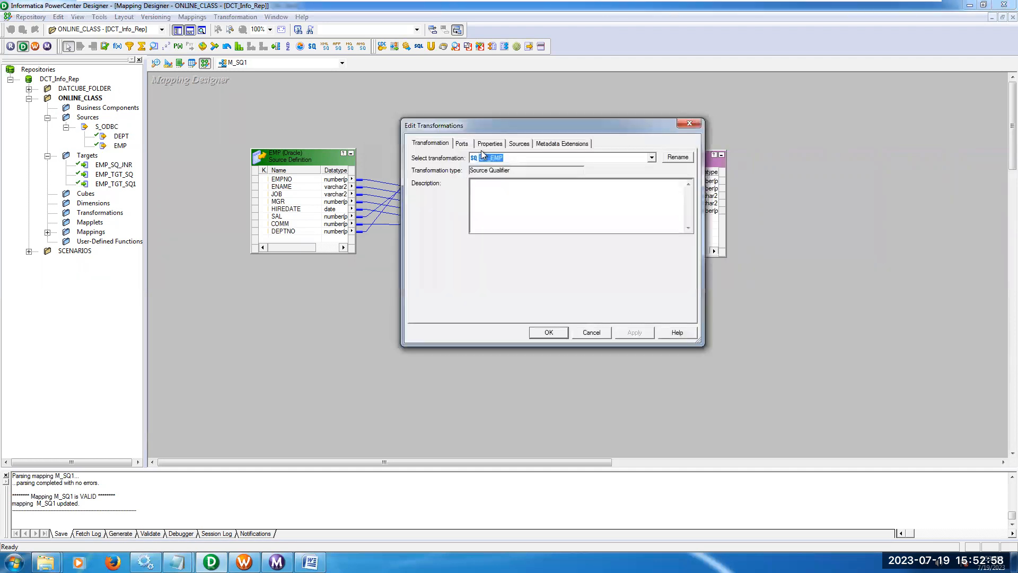
pyautogui.click(489, 144)
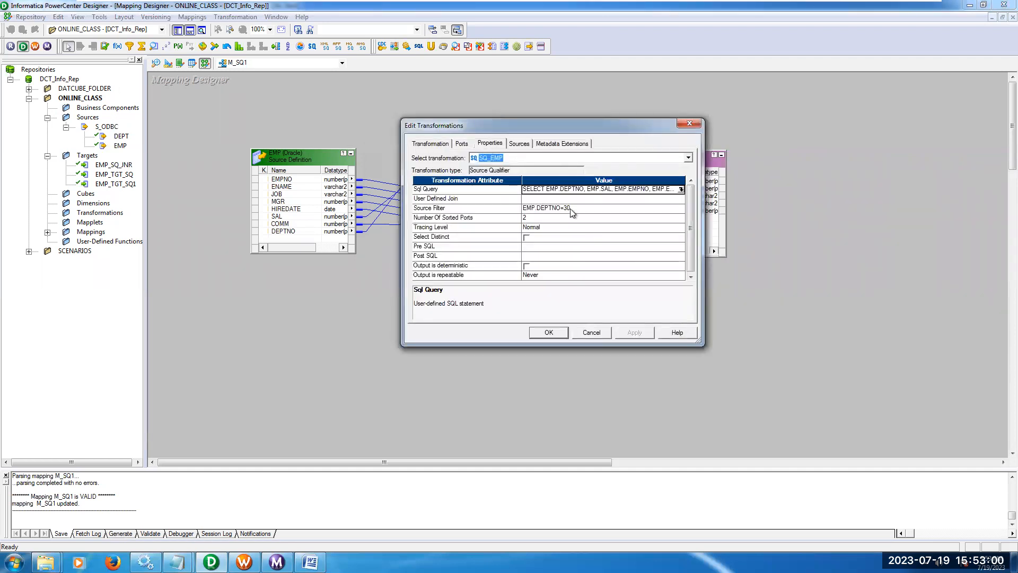
pyautogui.click(586, 209)
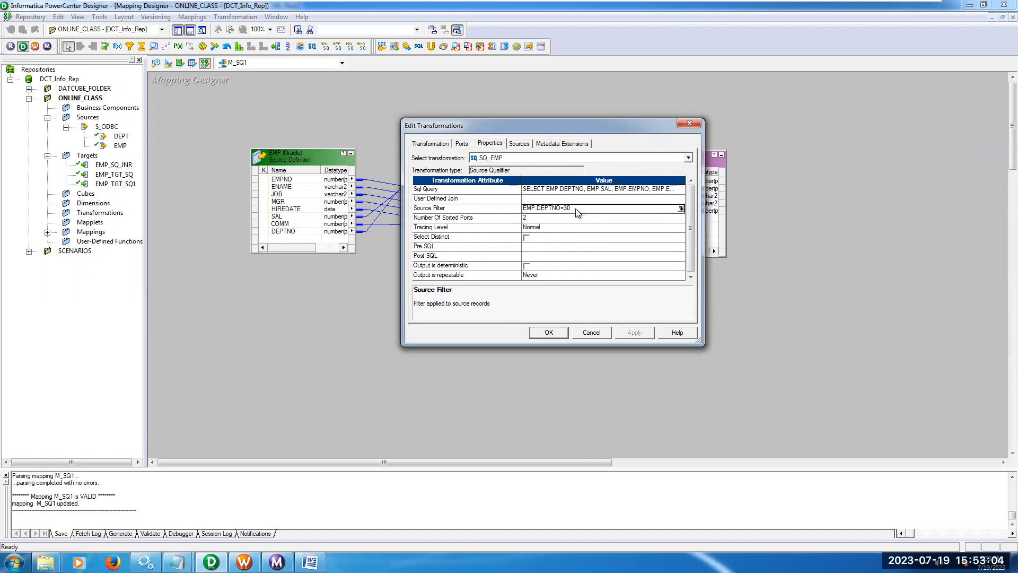
pyautogui.click(576, 211)
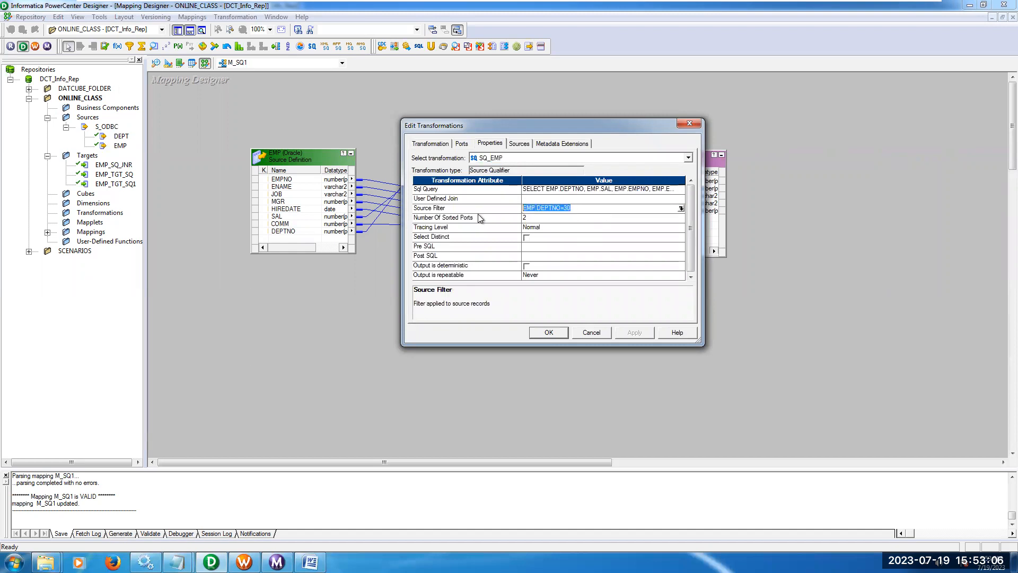
pyautogui.press('Delete')
# Regenerate the SQL query of SQ_EMP without the department filter and accept the transformation changes.
pyautogui.click(666, 192)
pyautogui.click(681, 189)
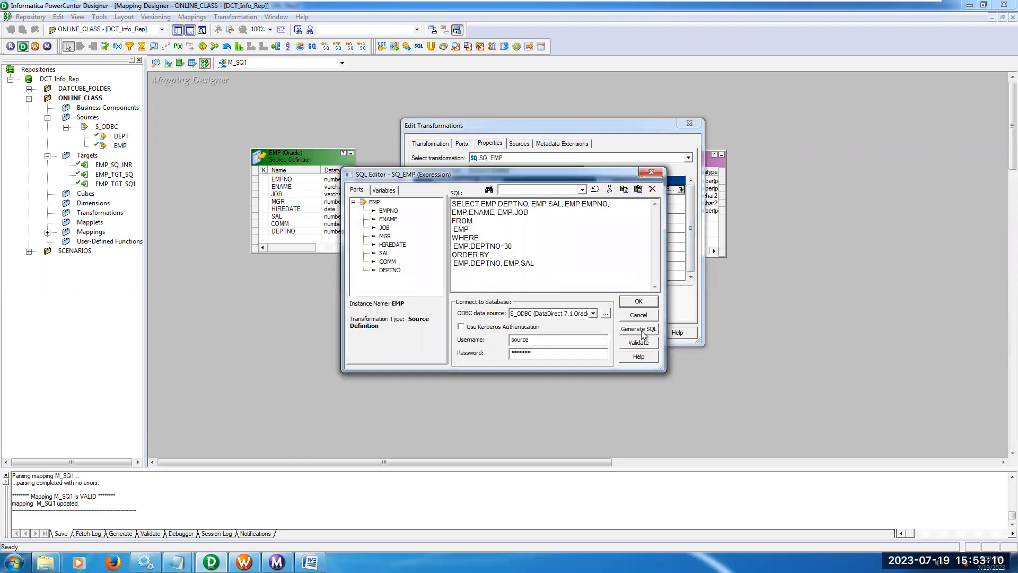
pyautogui.click(643, 329)
pyautogui.click(638, 301)
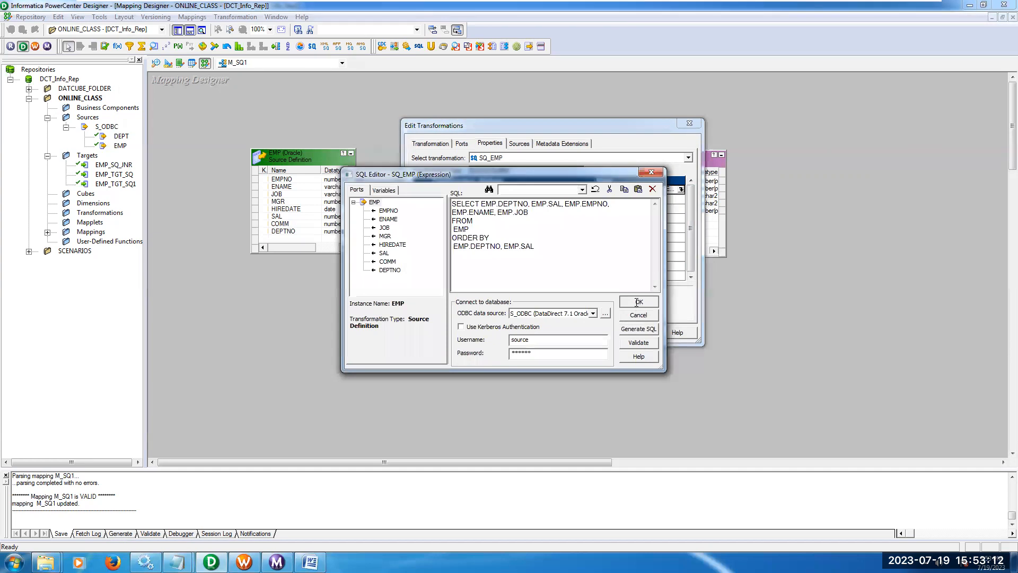
pyautogui.click(550, 333)
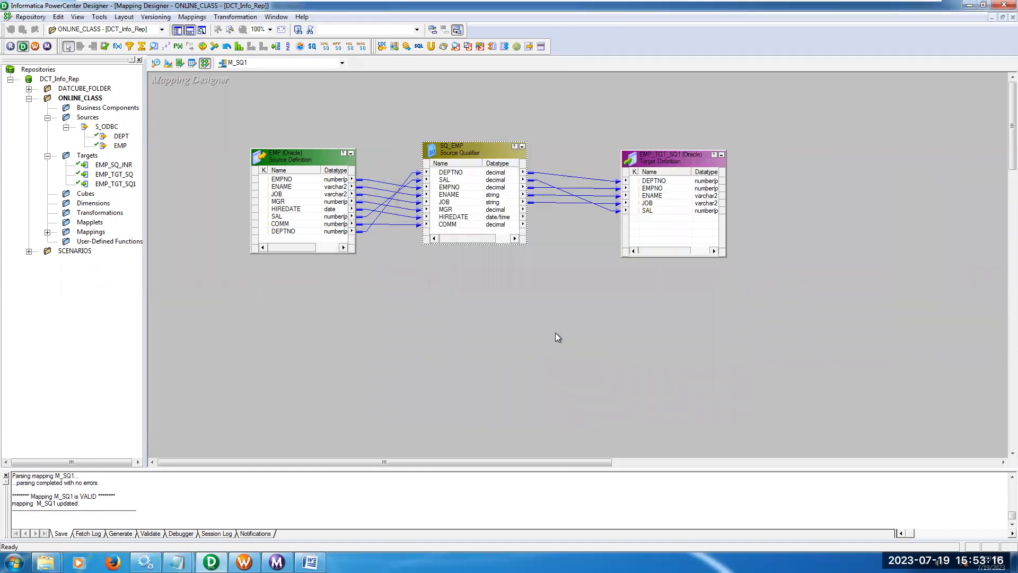
# Switch to Workflow Manager and validate the S_SQ1 session again.
pyautogui.click(244, 562)
pyautogui.rightClick(344, 190)
pyautogui.click(358, 308)
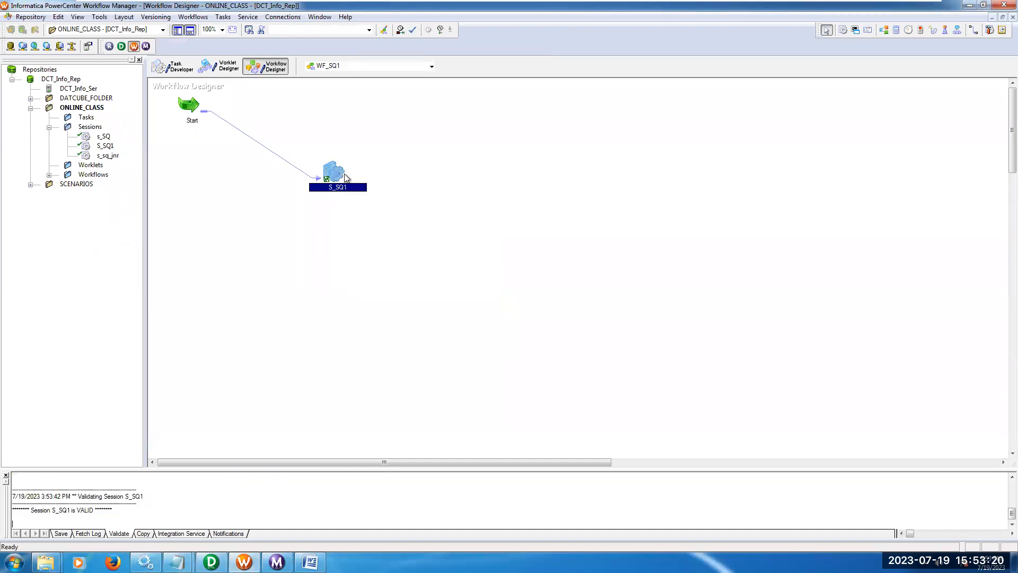
pyautogui.rightClick(338, 175)
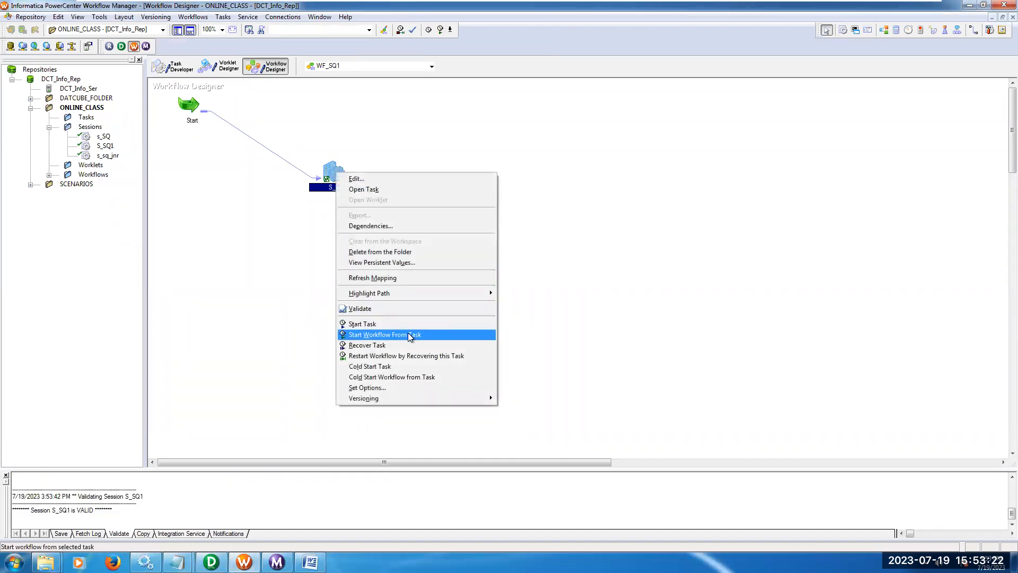
pyautogui.click(257, 216)
# Return to Designer's Target Designer and recreate the EMP_TGT_SQ1 table by generating and executing its SQL, overwriting MKTABLES.SQL.
pyautogui.click(211, 562)
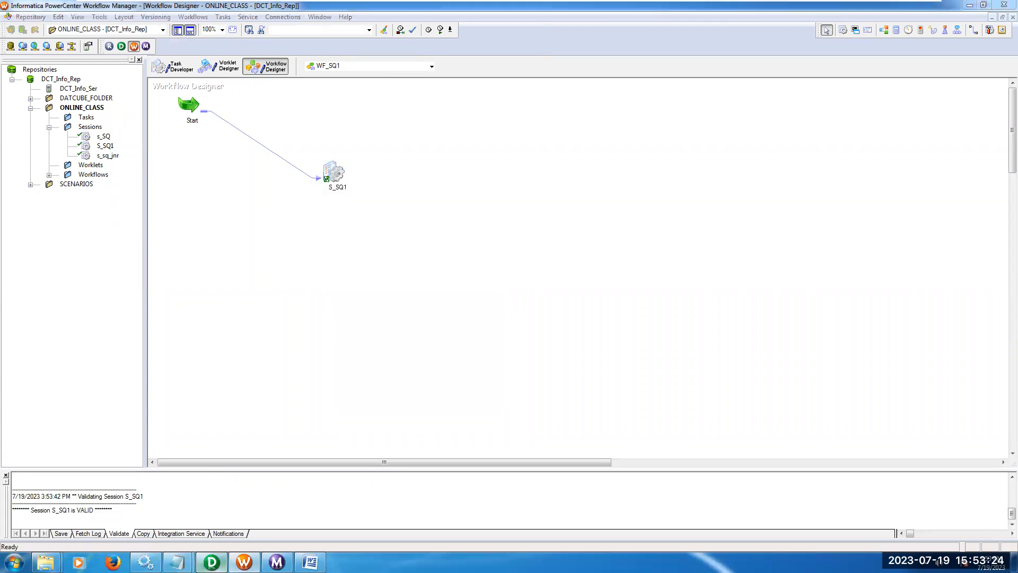
pyautogui.click(168, 63)
pyautogui.click(188, 17)
pyautogui.click(248, 258)
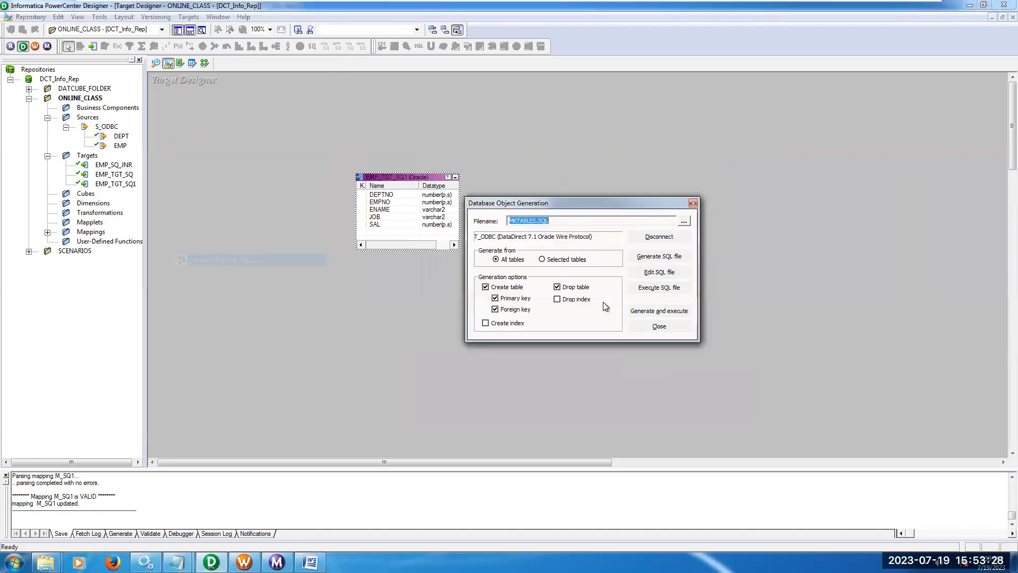
pyautogui.click(654, 313)
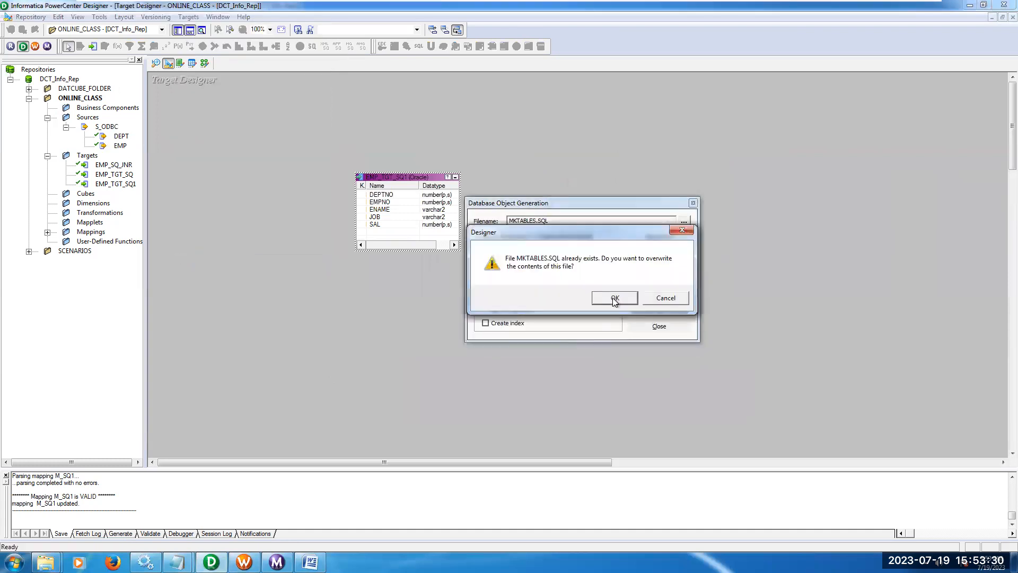
pyautogui.click(613, 296)
pyautogui.click(659, 325)
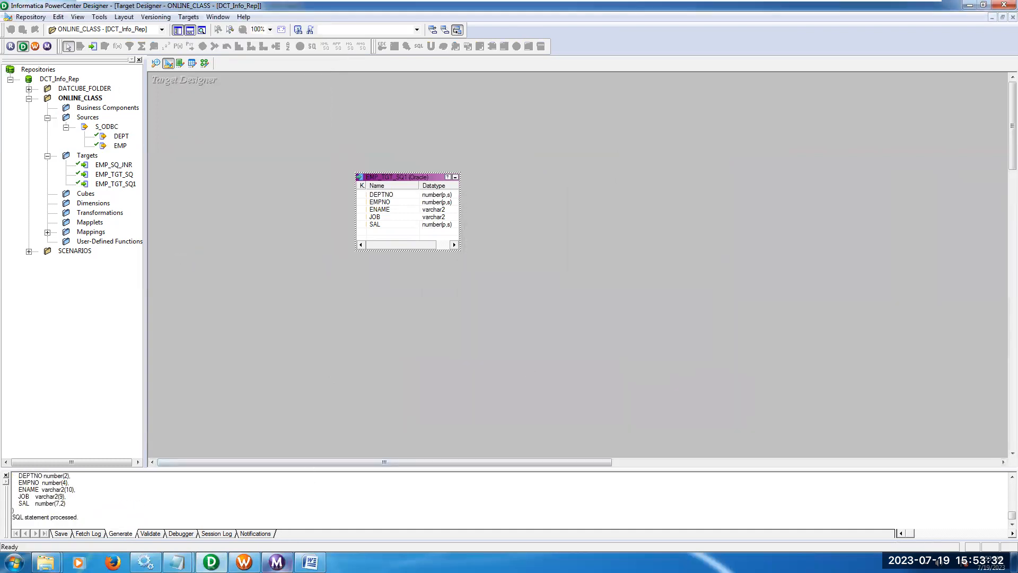
# Switch to Workflow Manager and start the S_SQ1 task in the WF_SQ1 workflow.
pyautogui.click(277, 562)
pyautogui.click(244, 562)
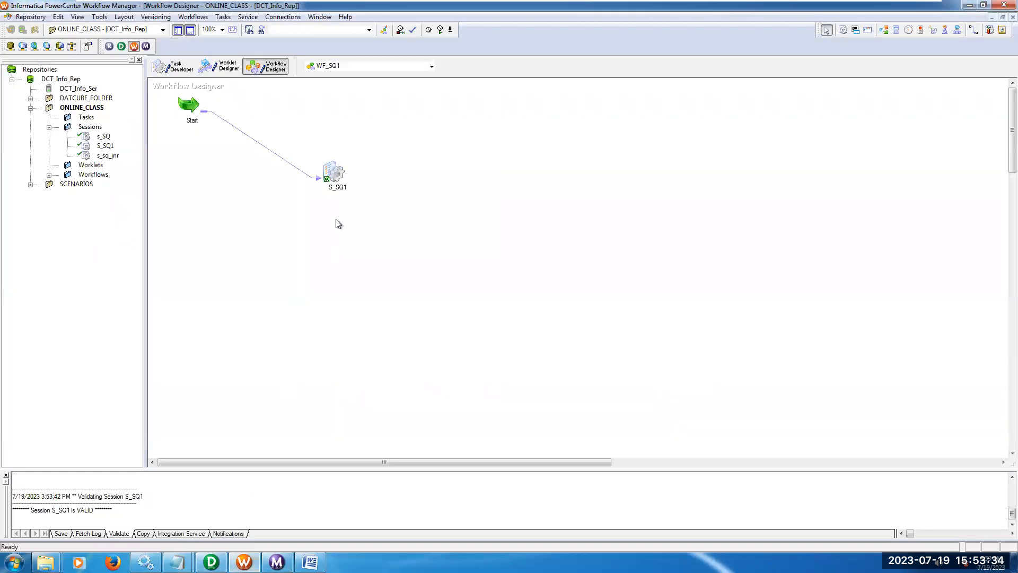
pyautogui.rightClick(333, 175)
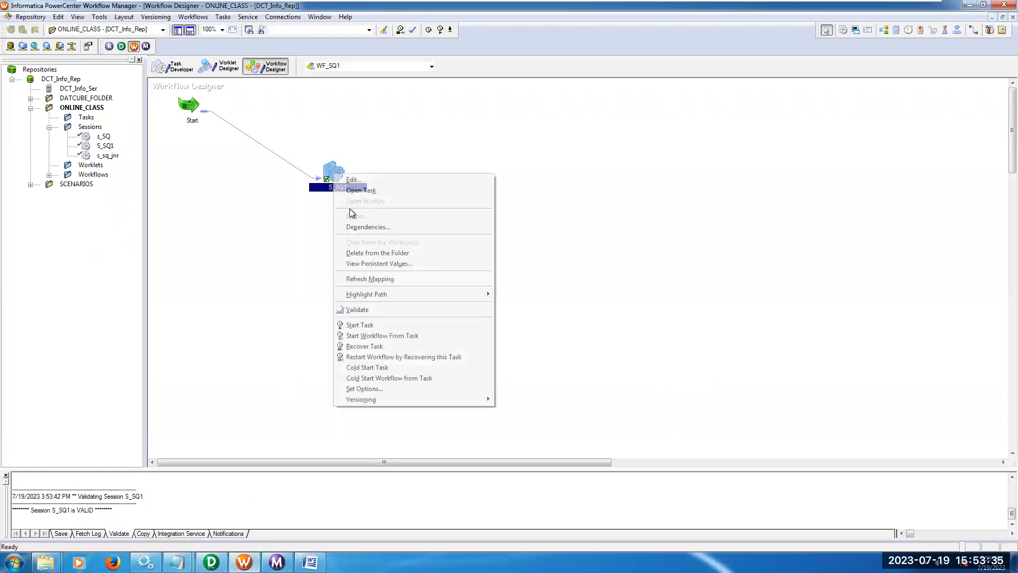
pyautogui.click(379, 336)
# Return to Designer's M_SQ1 mapping and preview the EMP_TGT_SQ1 target data, entering the database password to connect.
pyautogui.click(211, 562)
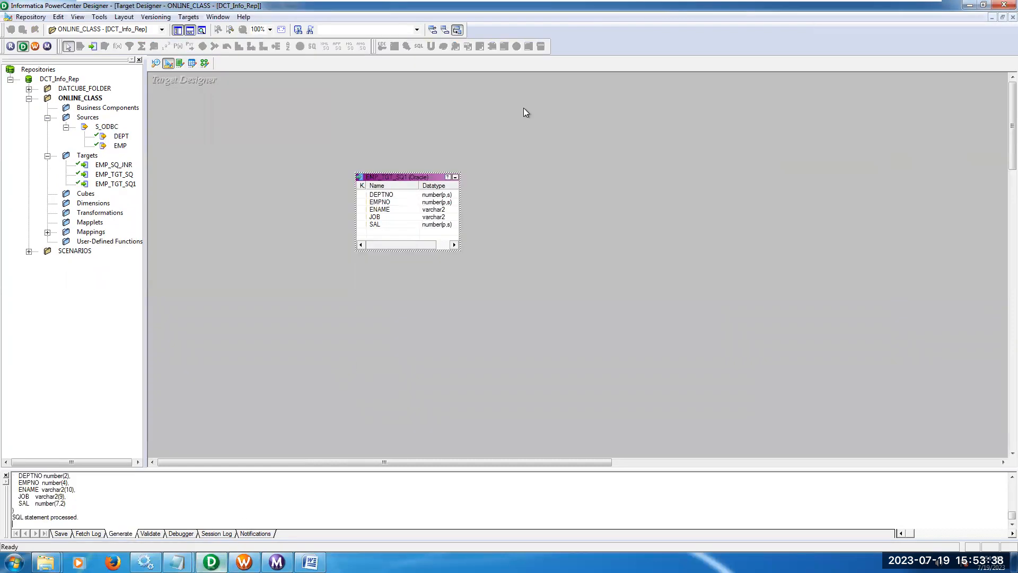
pyautogui.click(205, 62)
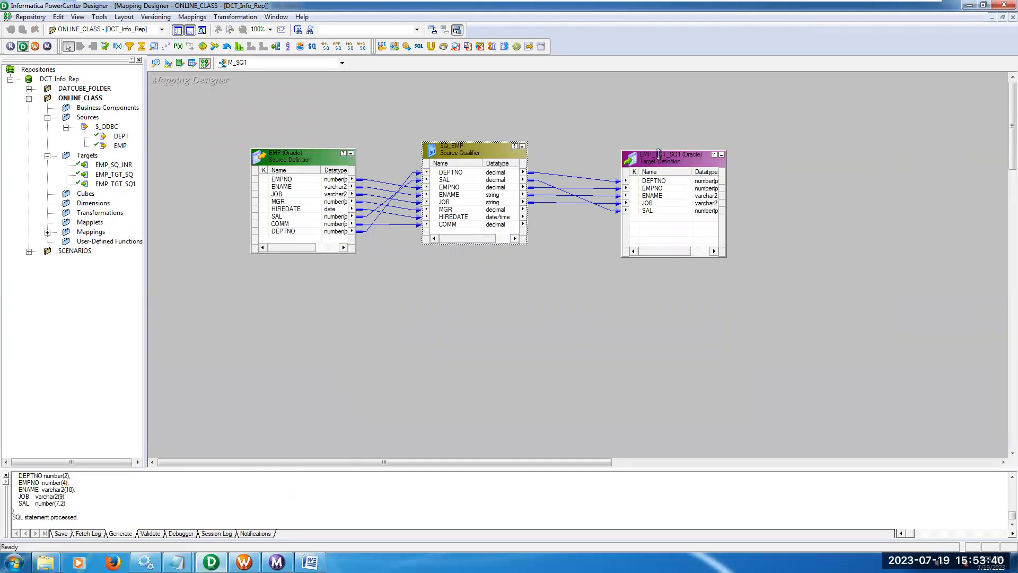
pyautogui.rightClick(661, 160)
pyautogui.click(697, 192)
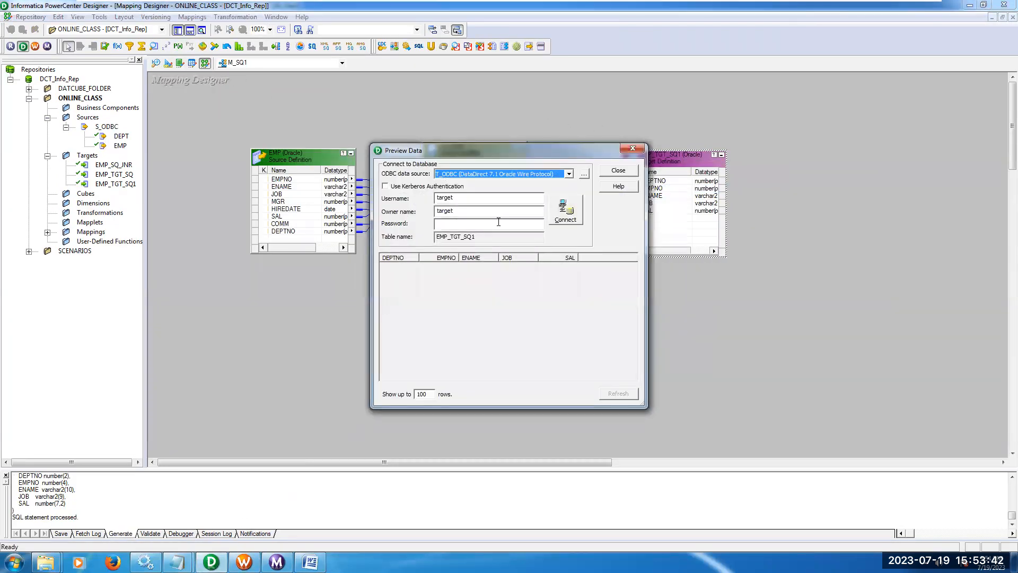
pyautogui.rightClick(499, 223)
pyautogui.click(523, 267)
pyautogui.click(565, 210)
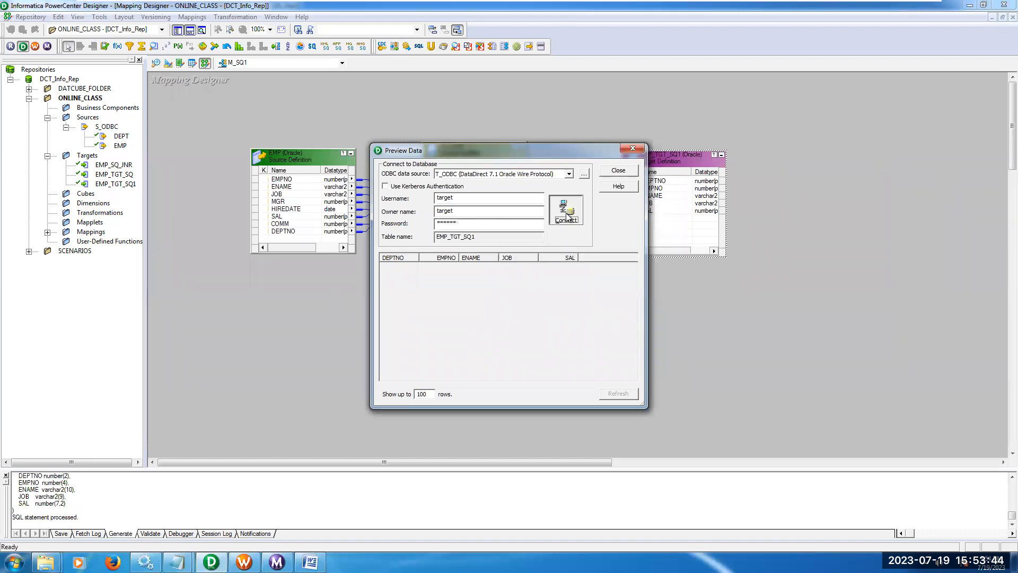
# Widen the preview, examine how the target rows are ordered by DEPTNO and SAL, and close it.
pyautogui.moveTo(644, 260); pyautogui.dragTo(817, 254)
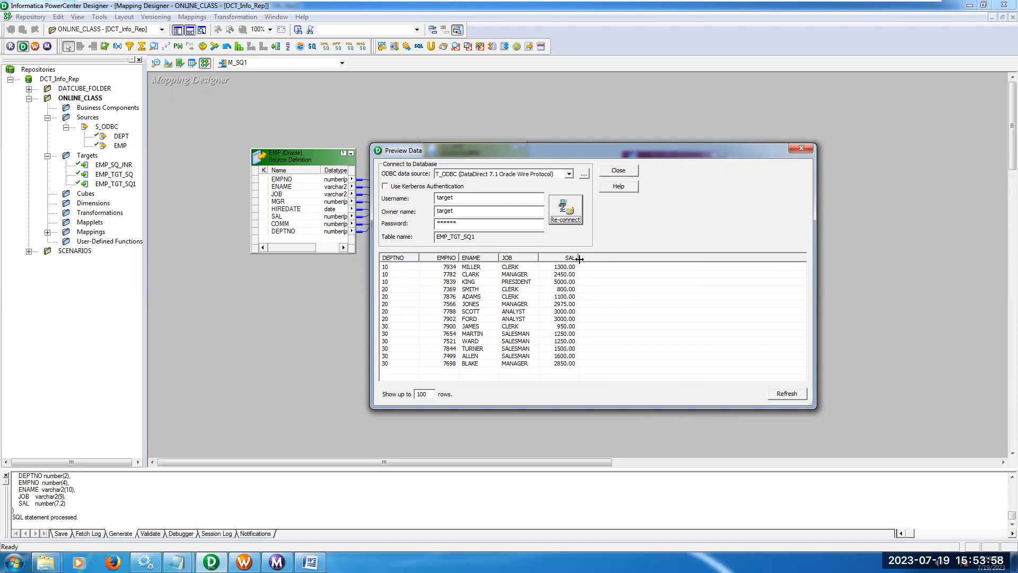
pyautogui.click(569, 290)
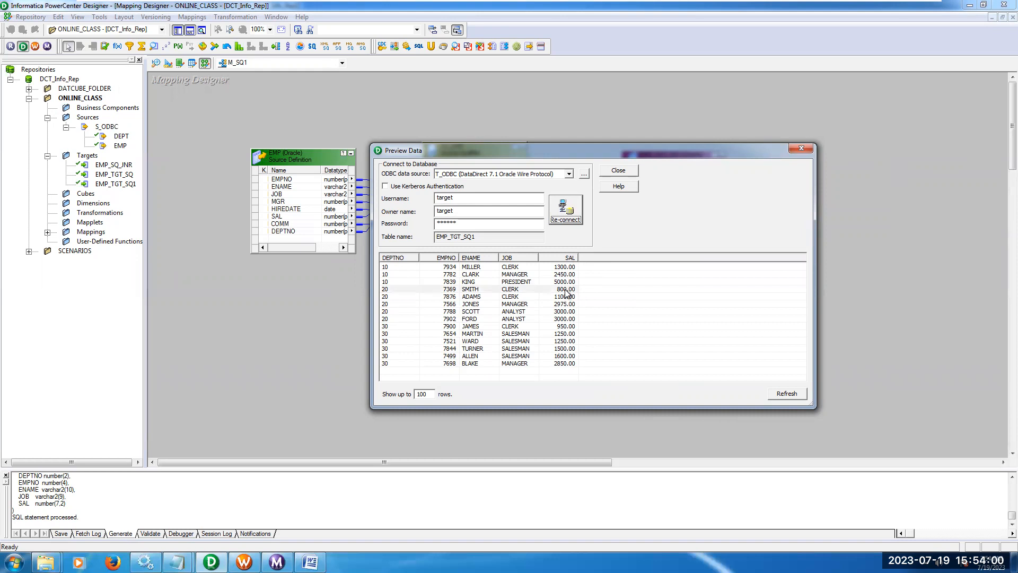
pyautogui.click(566, 320)
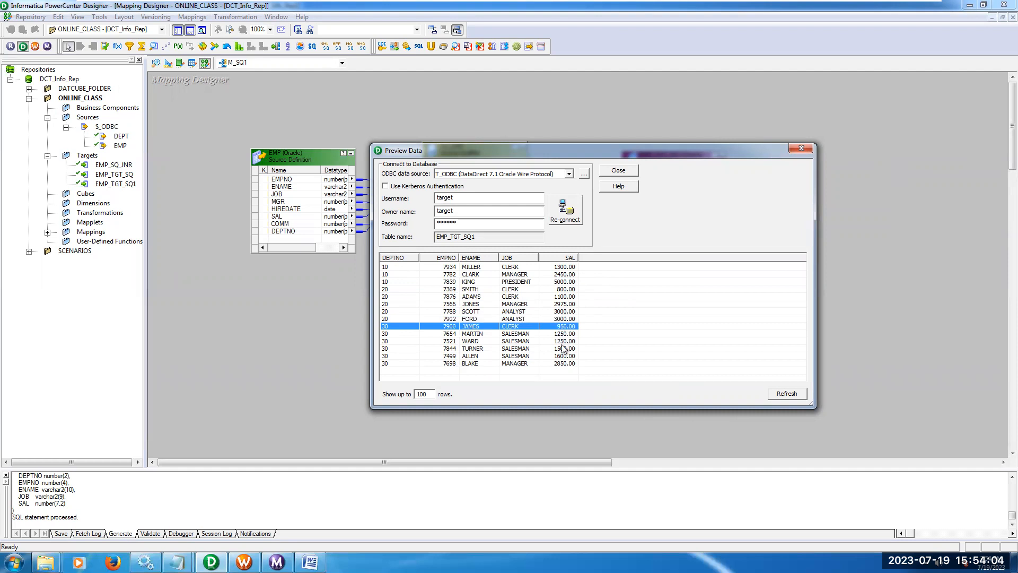
pyautogui.click(563, 364)
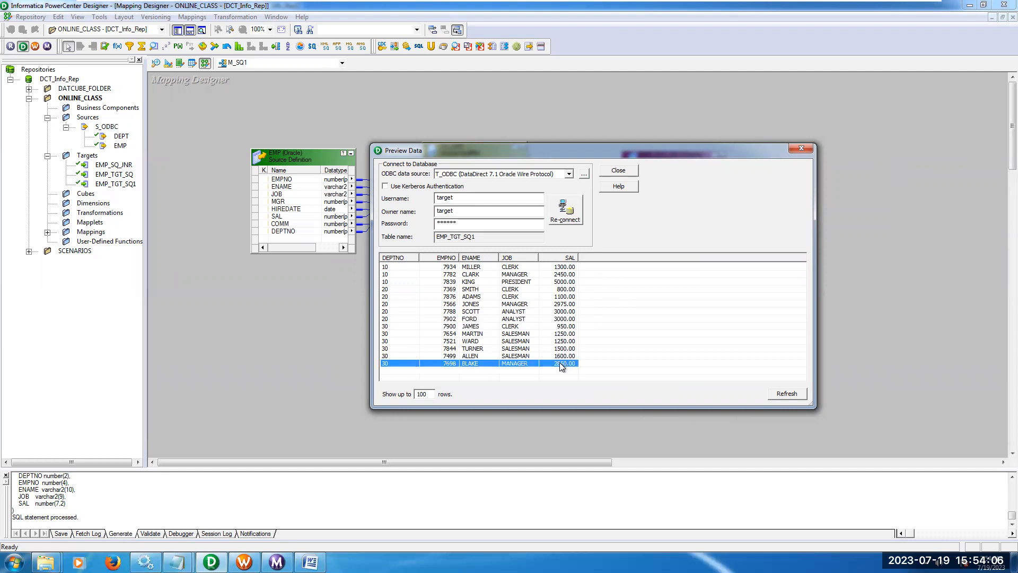
pyautogui.click(619, 171)
# Review the properties and the DEPTNO and SAL port order of the SQ_EMP source qualifier, then close its editor.
pyautogui.doubleClick(454, 155)
pyautogui.click(490, 143)
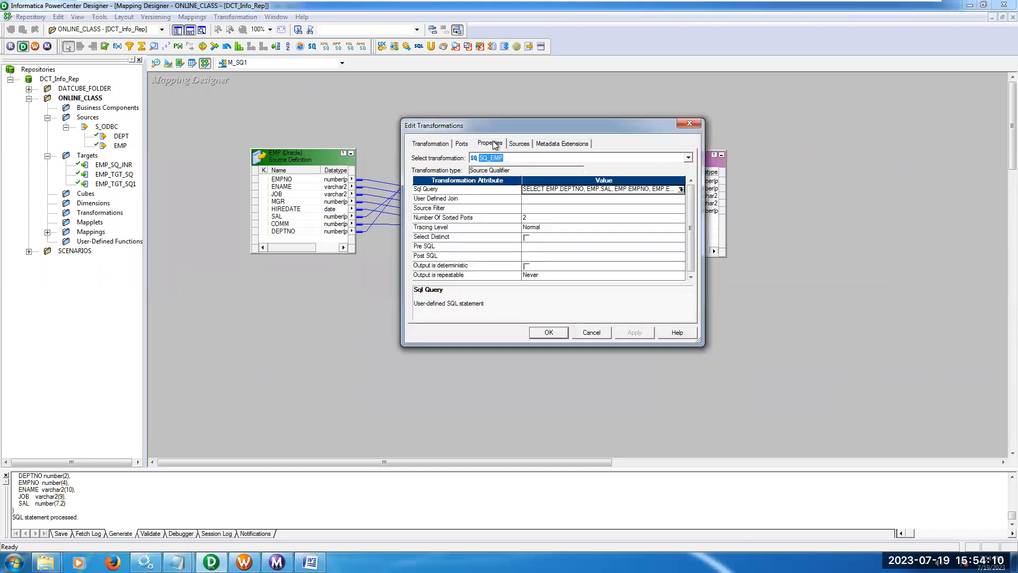
pyautogui.click(462, 145)
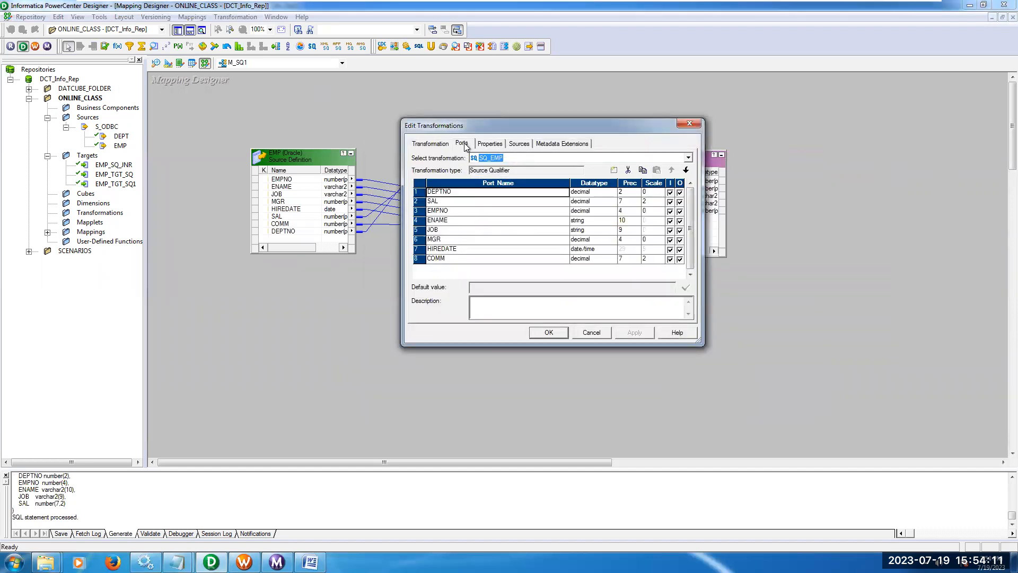
pyautogui.click(471, 192)
pyautogui.click(469, 202)
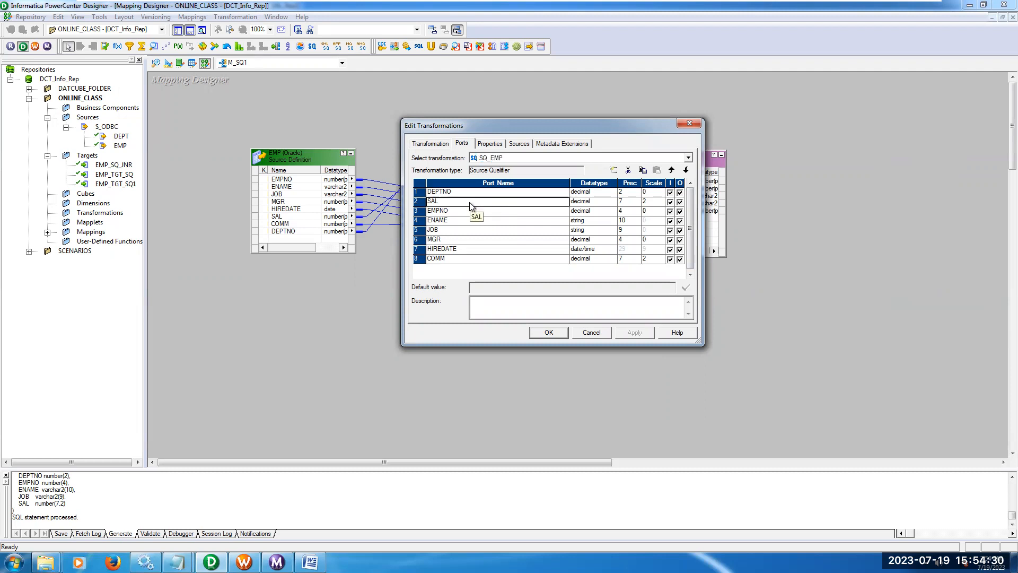
pyautogui.click(548, 332)
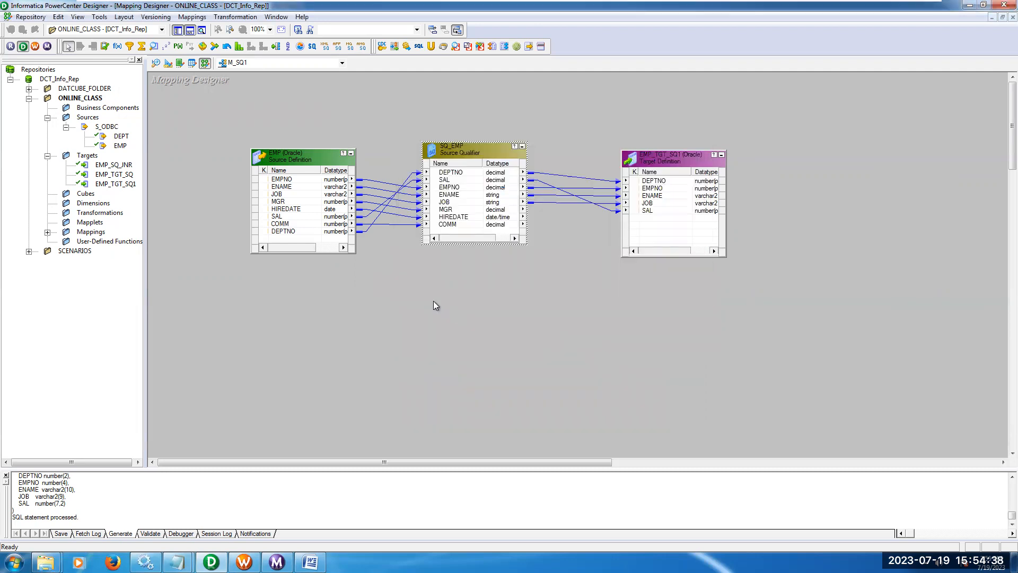
# Save the M_SQ1 mapping and shift SQ_EMP slightly down, level with the EMP source and the target.
pyautogui.hotkey('ctrl', 's')
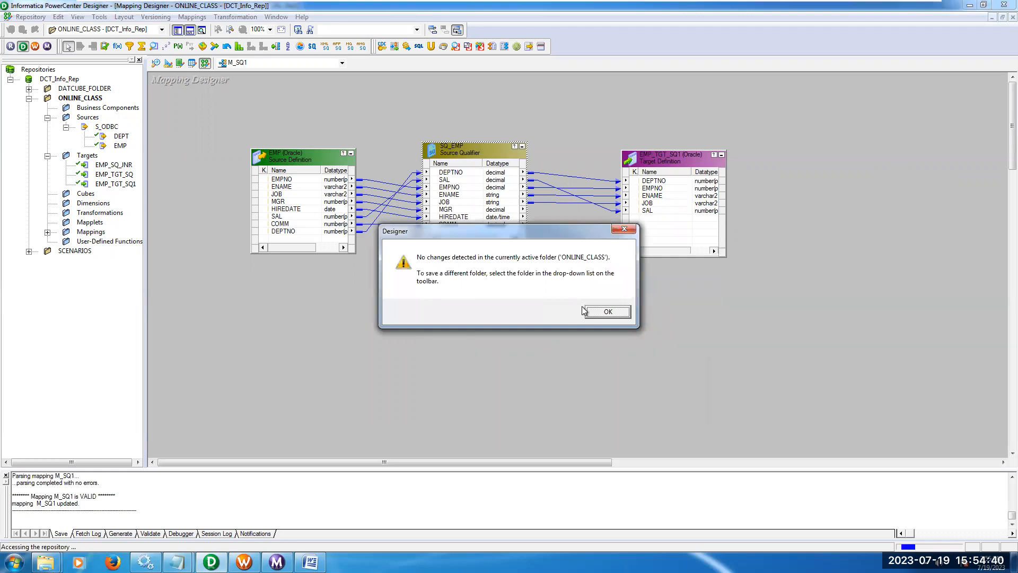
pyautogui.click(597, 313)
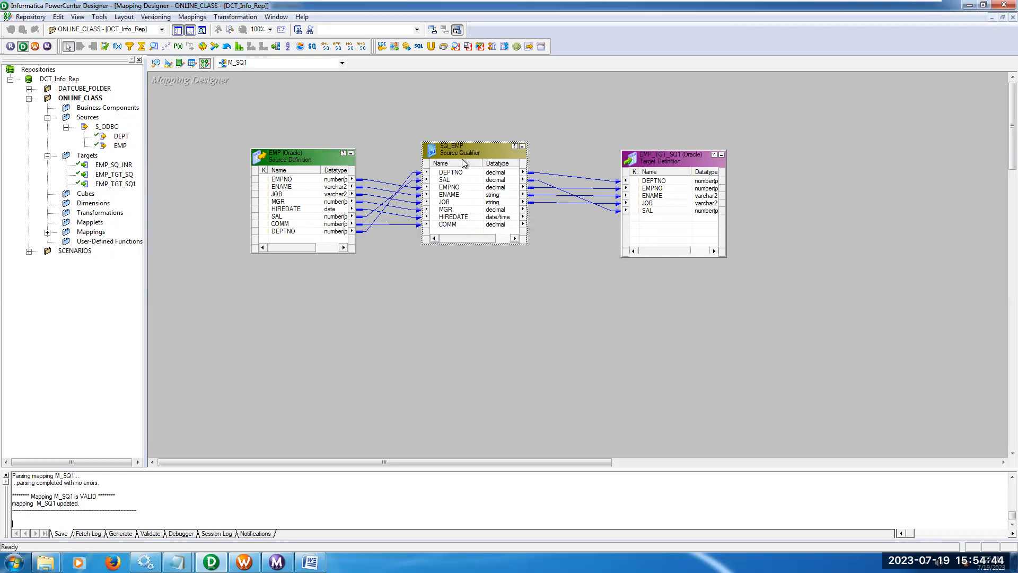
pyautogui.moveTo(462, 147); pyautogui.dragTo(463, 155)
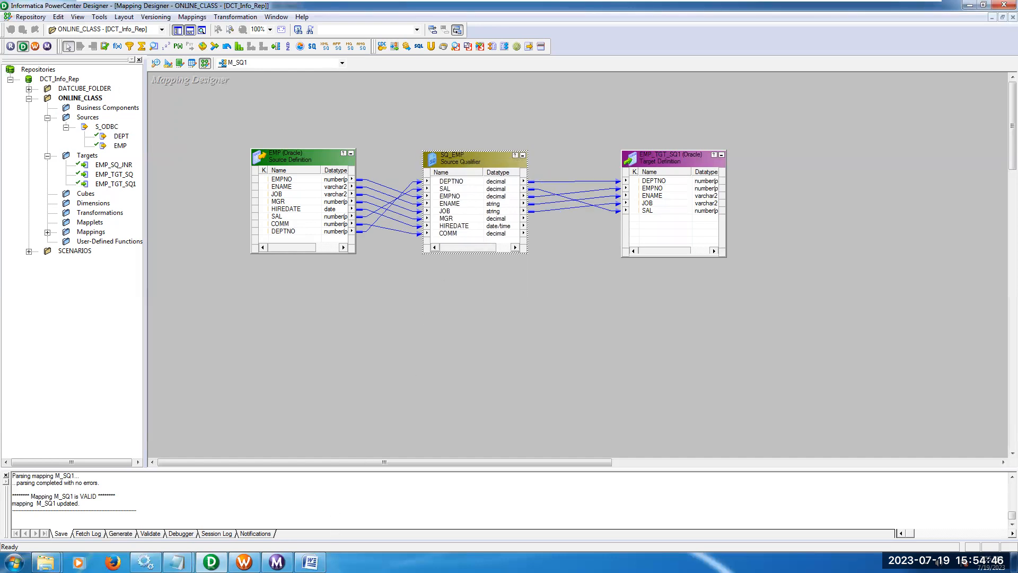
# Review the User defined Custom SQL queries item in the Notepad notes and the heading of the first-half records query.
pyautogui.click(178, 563)
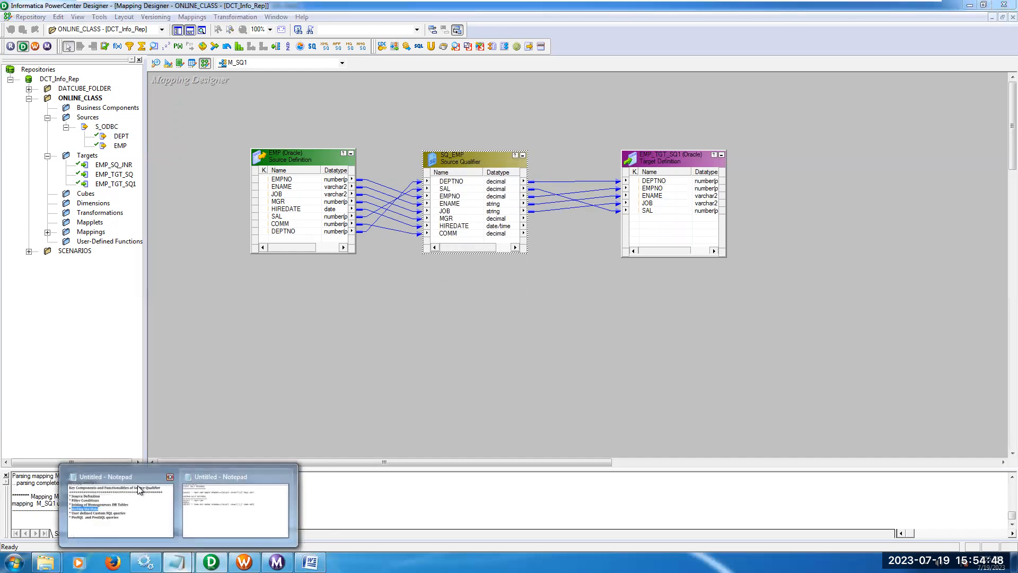
pyautogui.click(202, 507)
pyautogui.moveTo(156, 292); pyautogui.dragTo(542, 291)
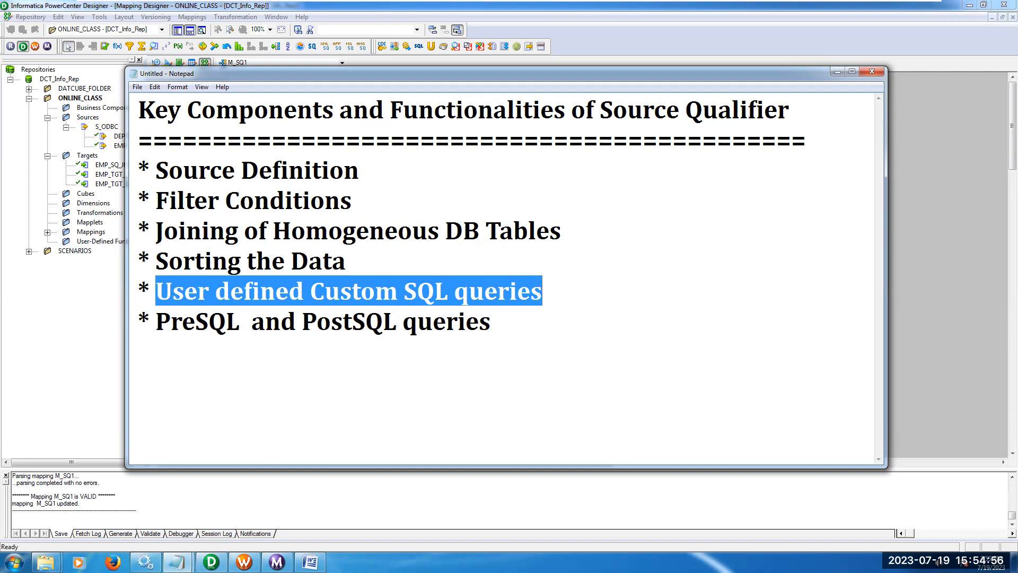
pyautogui.click(178, 562)
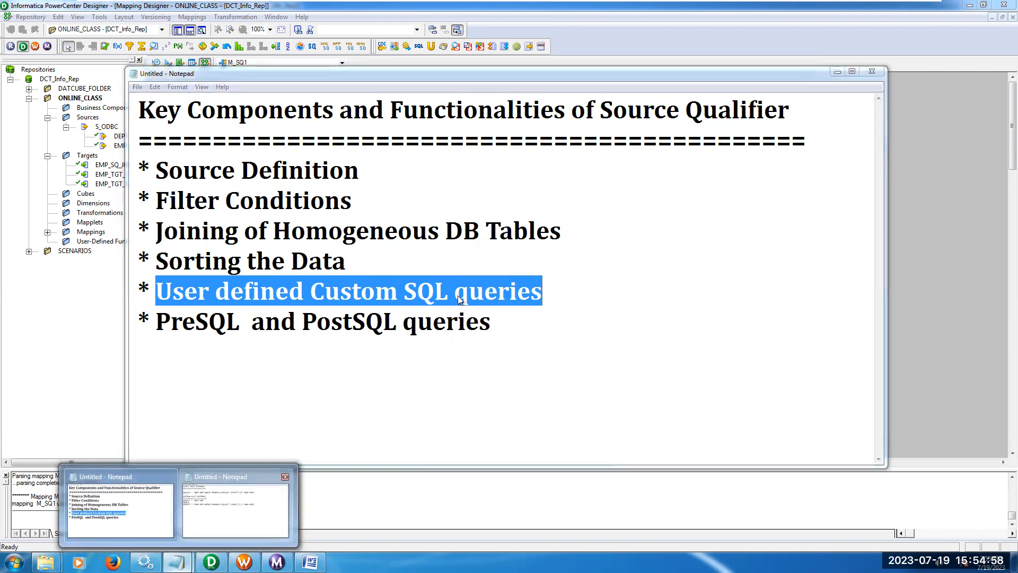
pyautogui.click(253, 484)
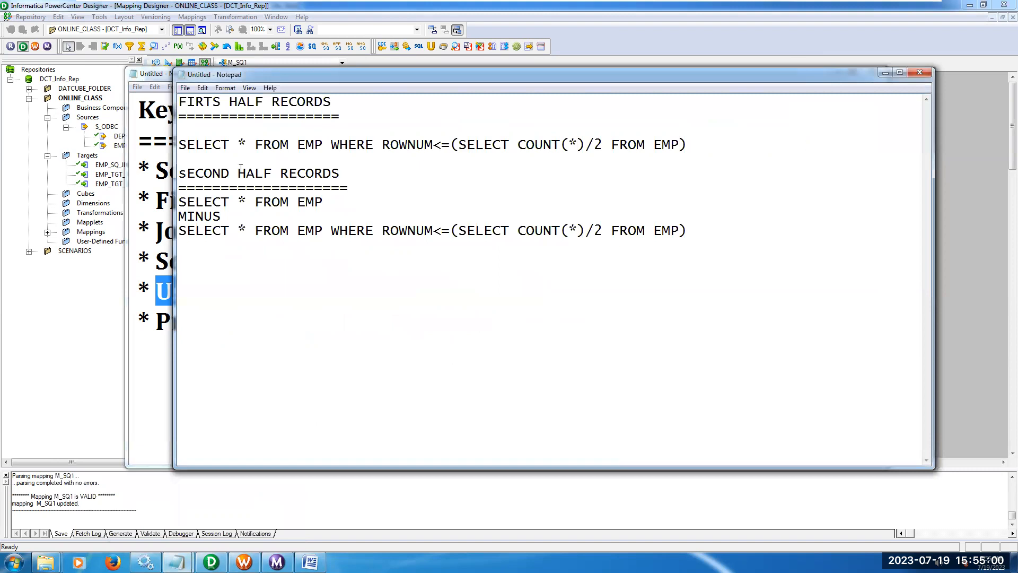
pyautogui.moveTo(181, 106); pyautogui.dragTo(337, 105)
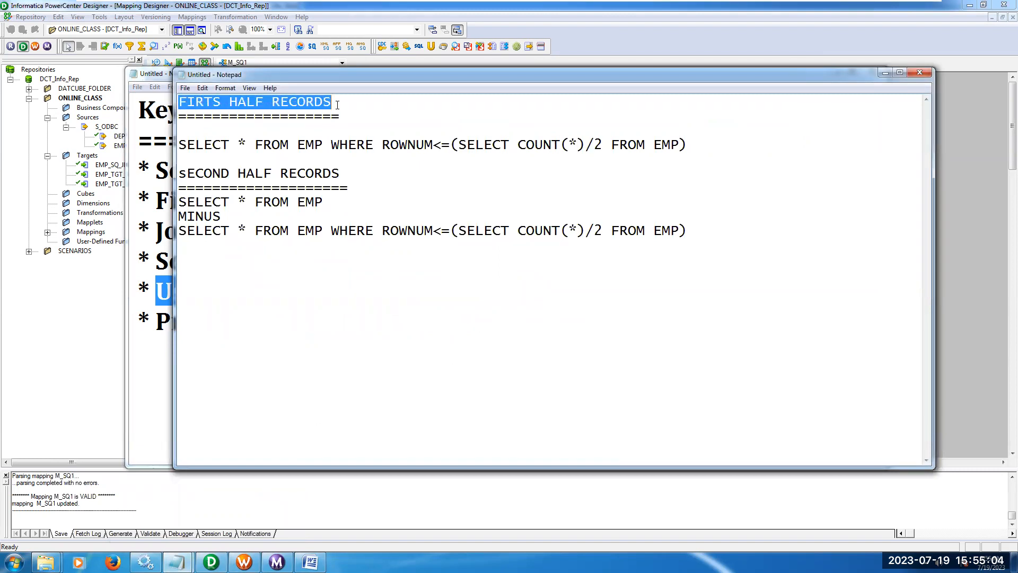
# Search the installed programs for sql and launch SQL Plus.
pyautogui.click(13, 562)
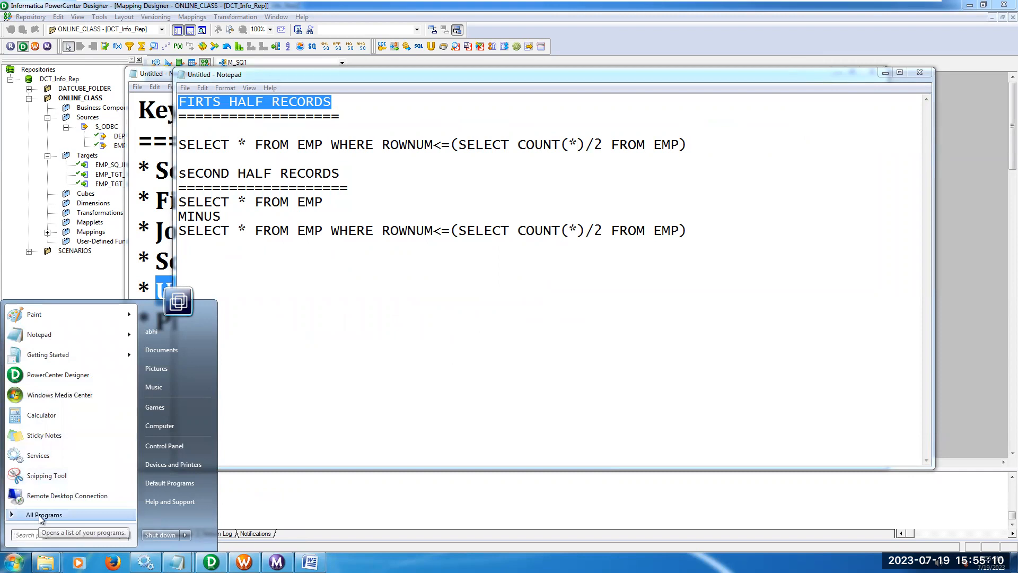
pyautogui.click(41, 535)
pyautogui.write('s')
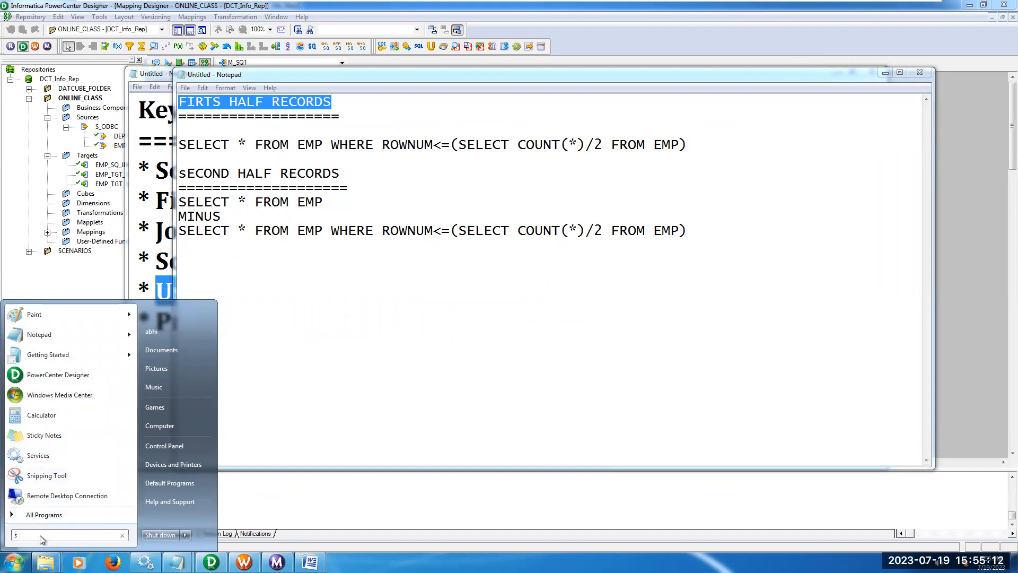
pyautogui.write('ql')
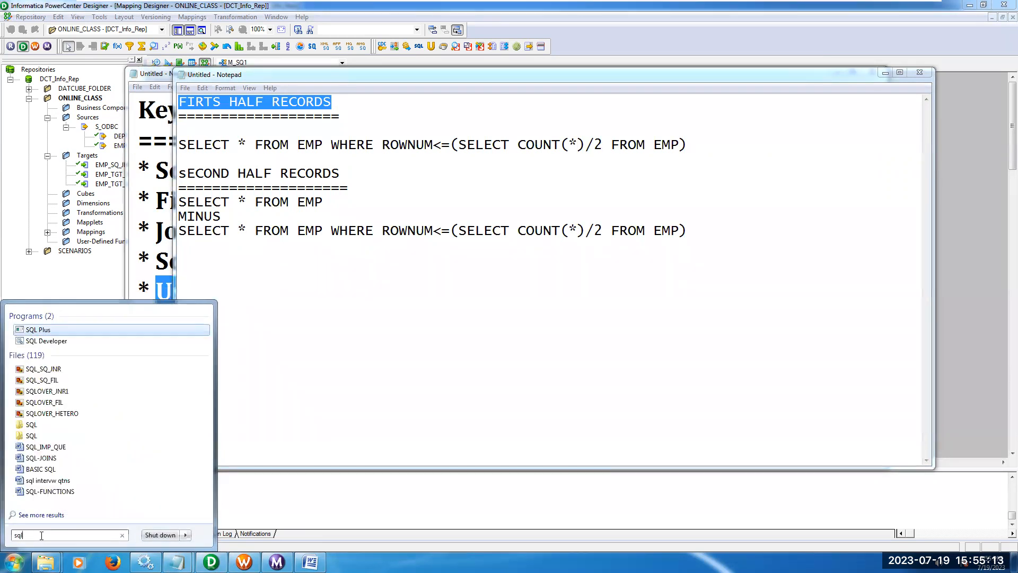
pyautogui.click(57, 331)
# Try to log in to SQL Plus with the user name and password together on the user-name line.
pyautogui.write('source')
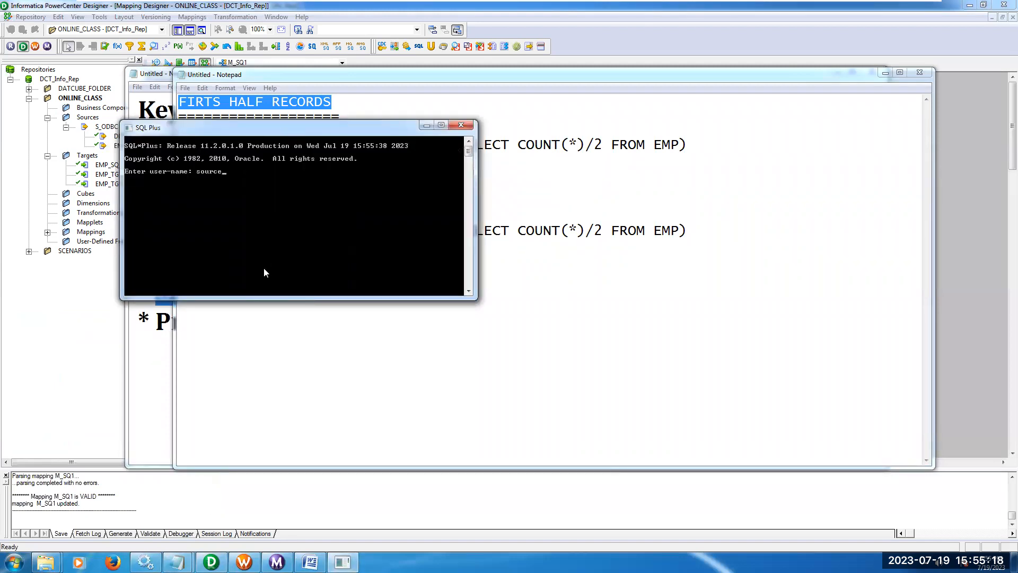
pyautogui.write(' source')
pyautogui.press('Return')
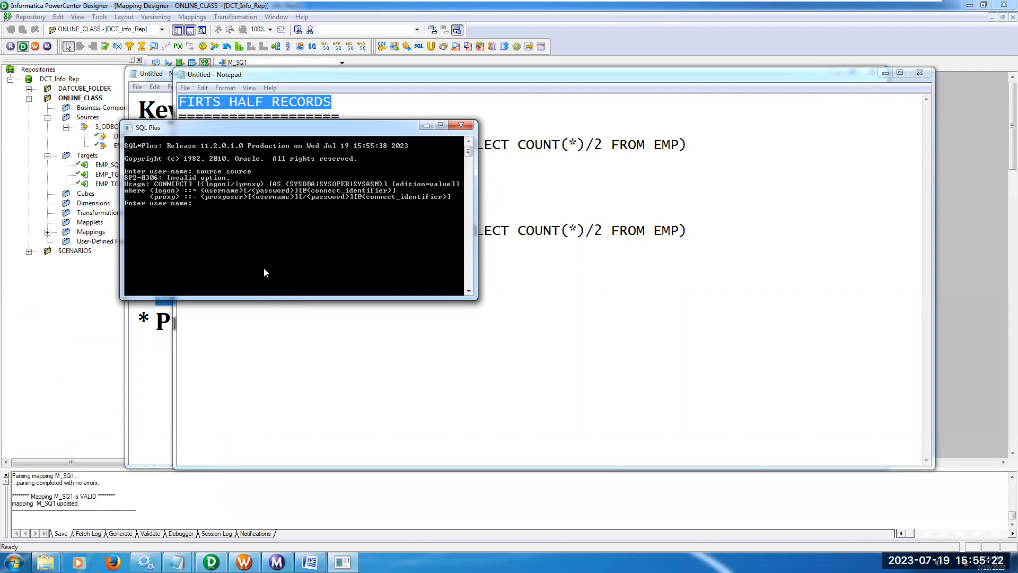
# Log in to SQL Plus by entering the source schema's user name and its password at separate prompts.
pyautogui.write('source')
pyautogui.press('Return')
pyautogui.press('Return')
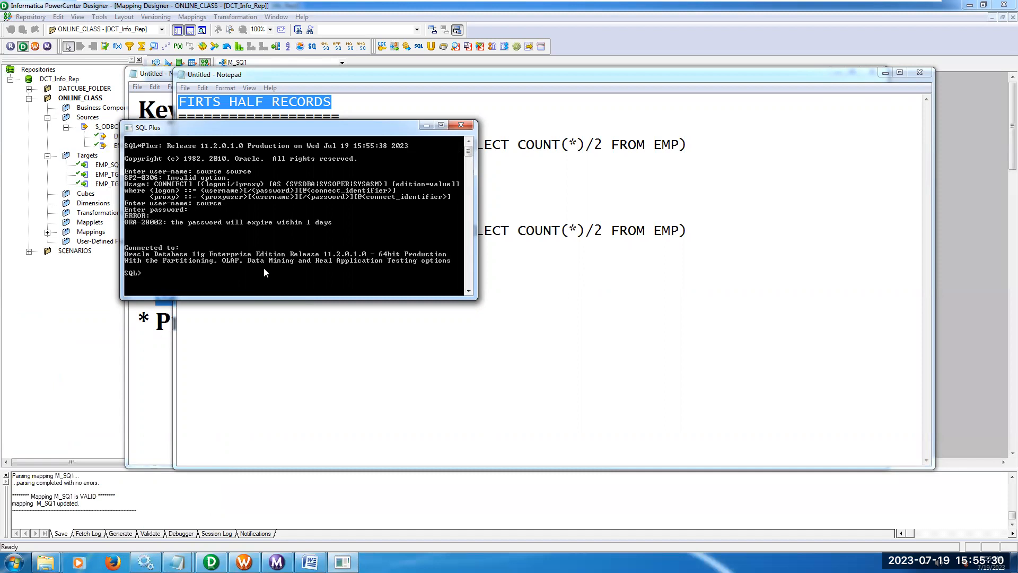
# Enlarge the SQL Plus window and list all EMP rows with select * from emp;.
pyautogui.click(445, 127)
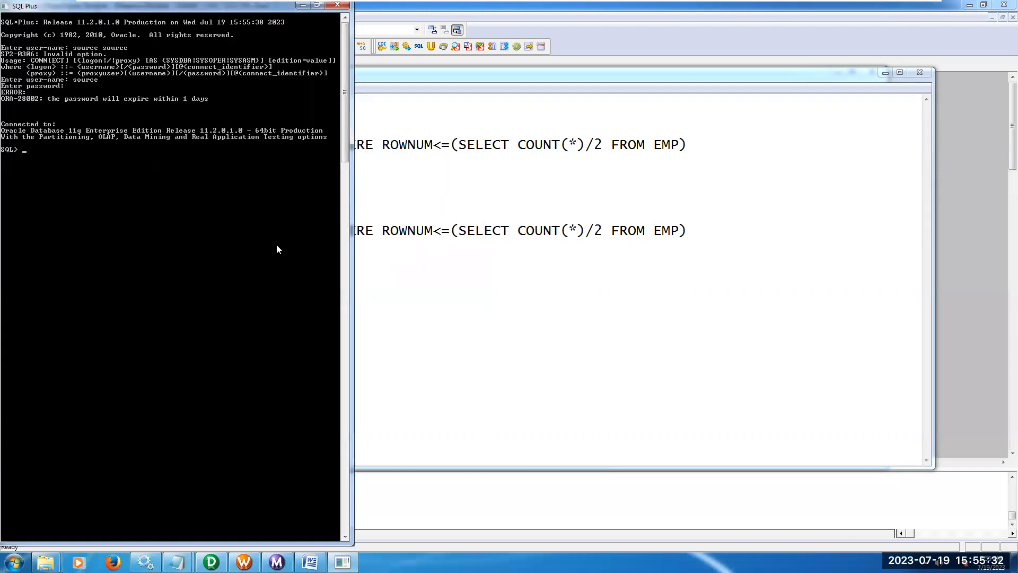
pyautogui.write('select * fro emp;')
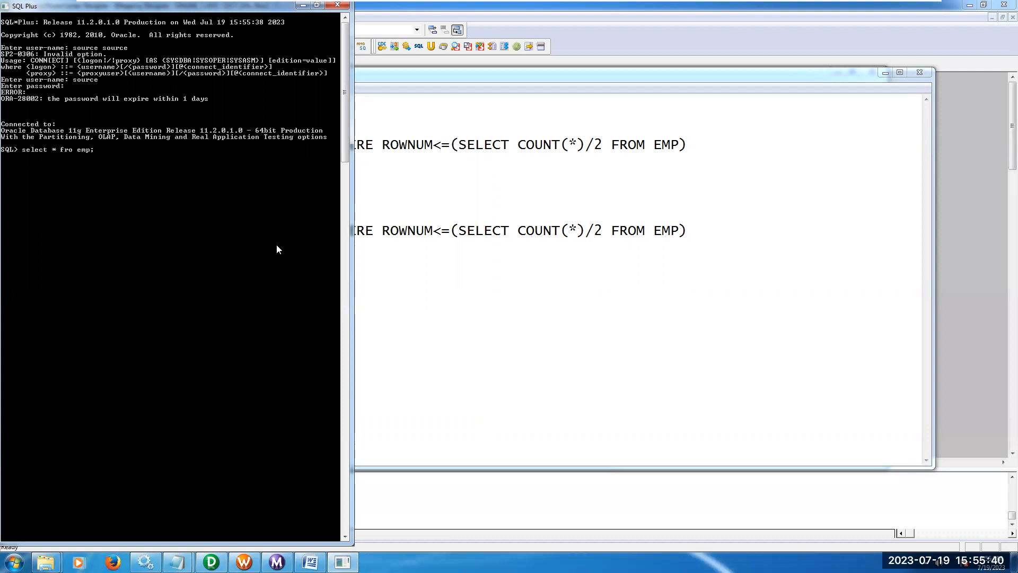
pyautogui.press('Return')
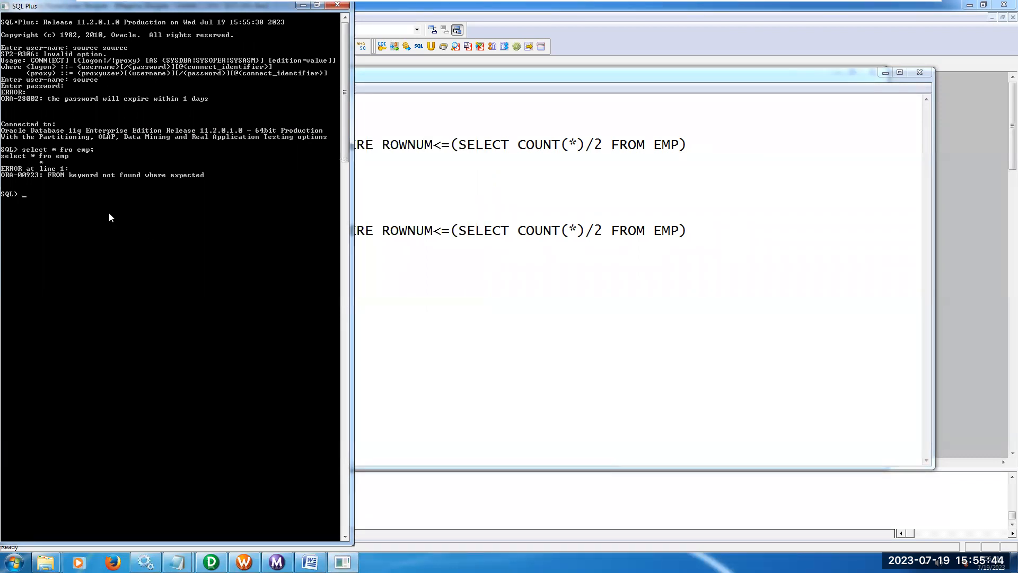
pyautogui.press('Up')
pyautogui.press('Return')
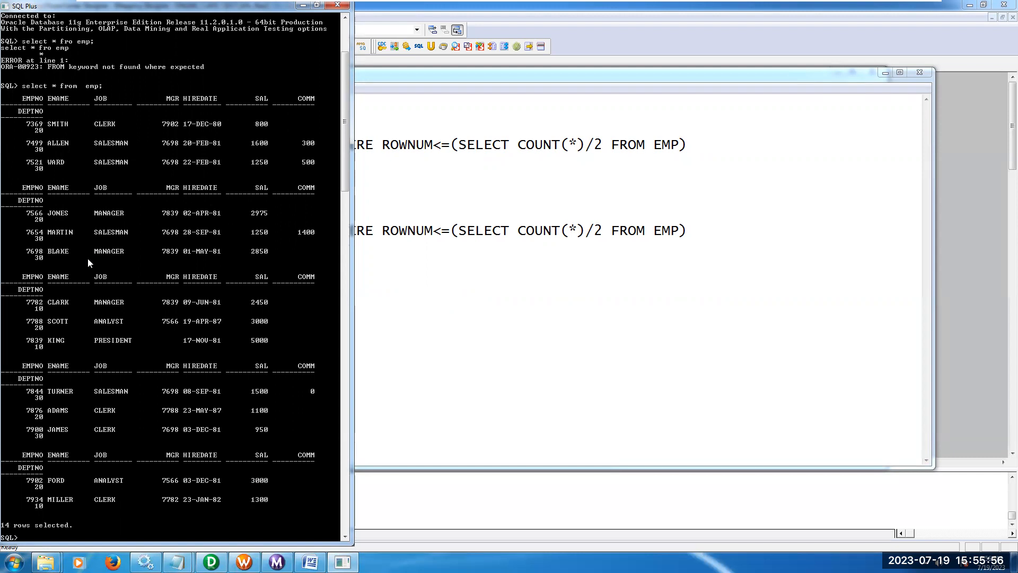
# Return to the Notepad queries and examine the first-half records query and its SELECT COUNT(*)/2 FROM EMP subquery.
pyautogui.click(447, 76)
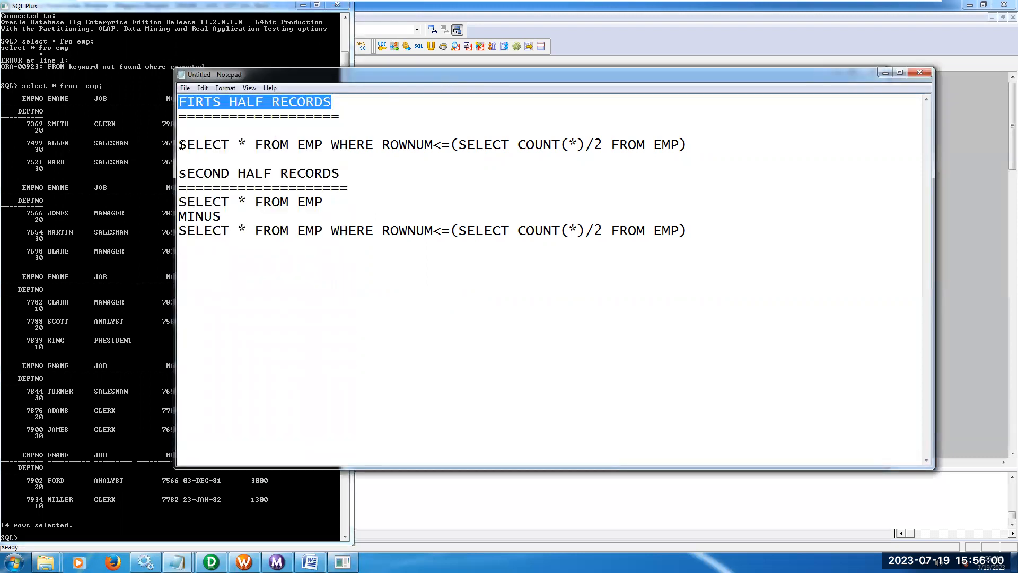
pyautogui.moveTo(207, 145); pyautogui.dragTo(610, 144)
pyautogui.click(601, 173)
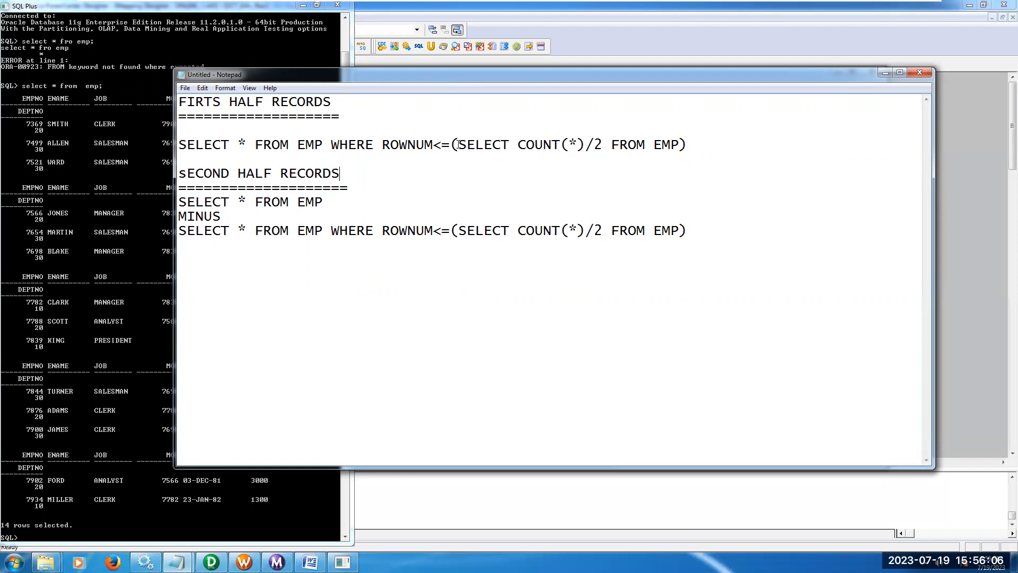
pyautogui.moveTo(459, 144); pyautogui.dragTo(677, 144)
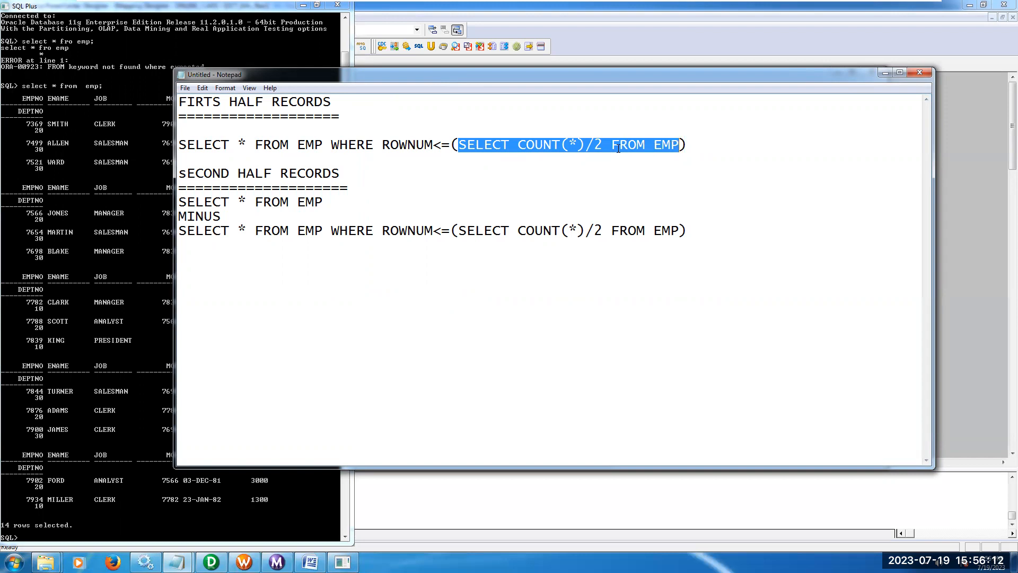
# Examine the <= comparison, the ROWNUM column and the SELECT * FROM EMP WHERE part of the first-half query.
pyautogui.moveTo(433, 145); pyautogui.dragTo(448, 146)
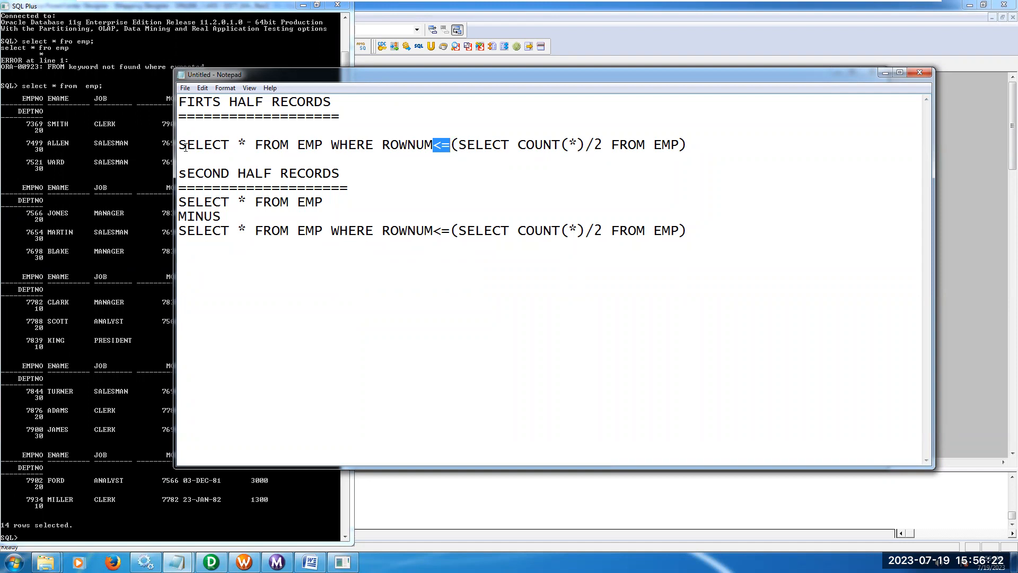
pyautogui.moveTo(382, 142); pyautogui.dragTo(434, 143)
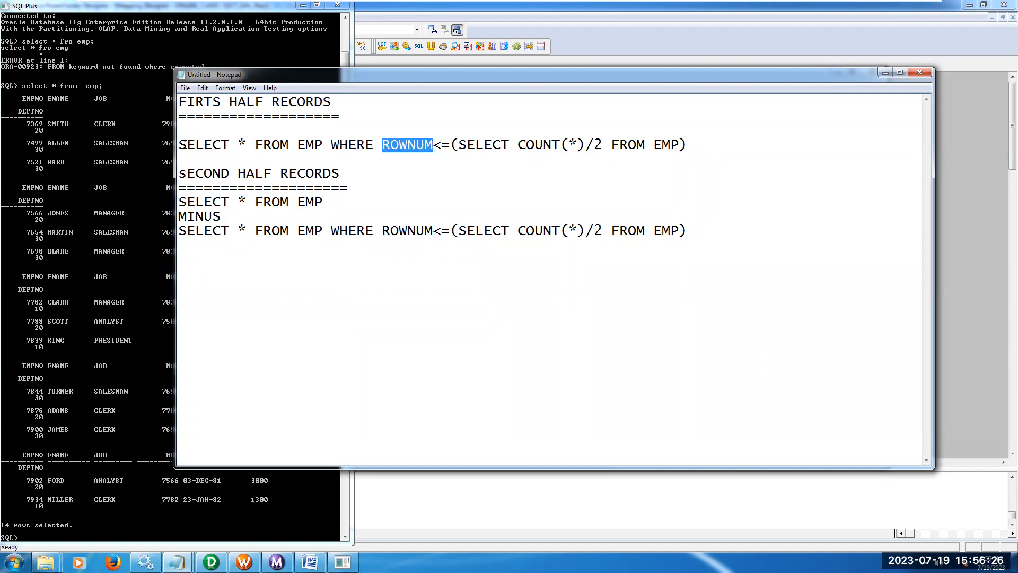
pyautogui.moveTo(181, 144); pyautogui.dragTo(375, 145)
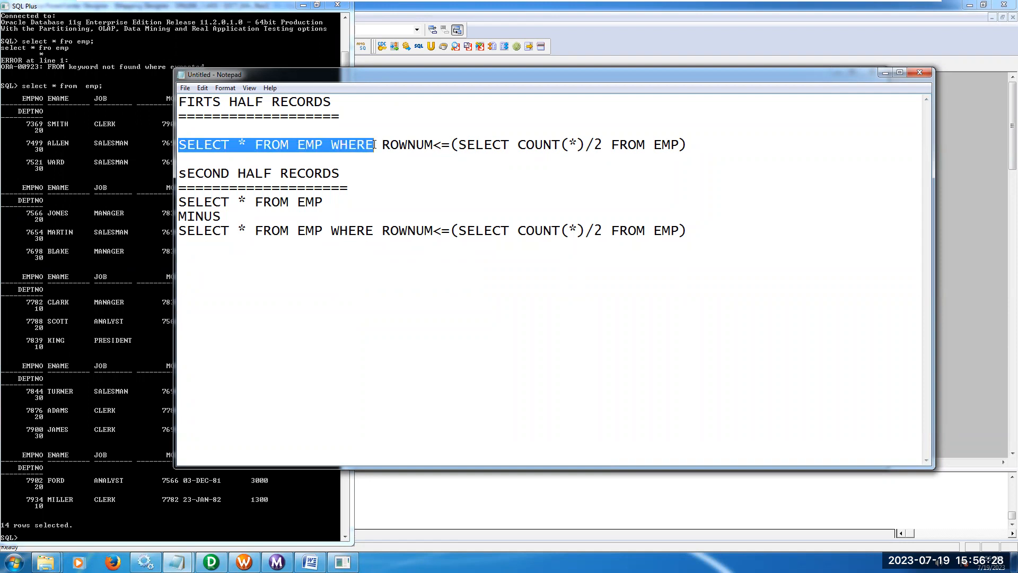
pyautogui.click(186, 143)
# Copy the first-half records query from Notepad into SQL Plus and run it, ended with a semicolon.
pyautogui.moveTo(180, 144); pyautogui.dragTo(687, 148)
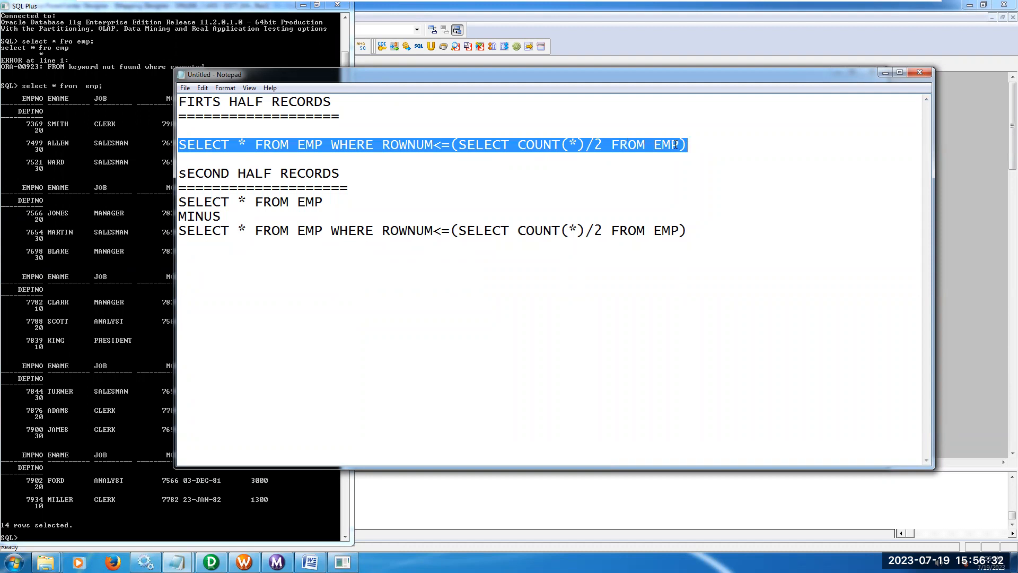
pyautogui.rightClick(675, 144)
pyautogui.click(705, 180)
pyautogui.click(227, 8)
pyautogui.rightClick(227, 8)
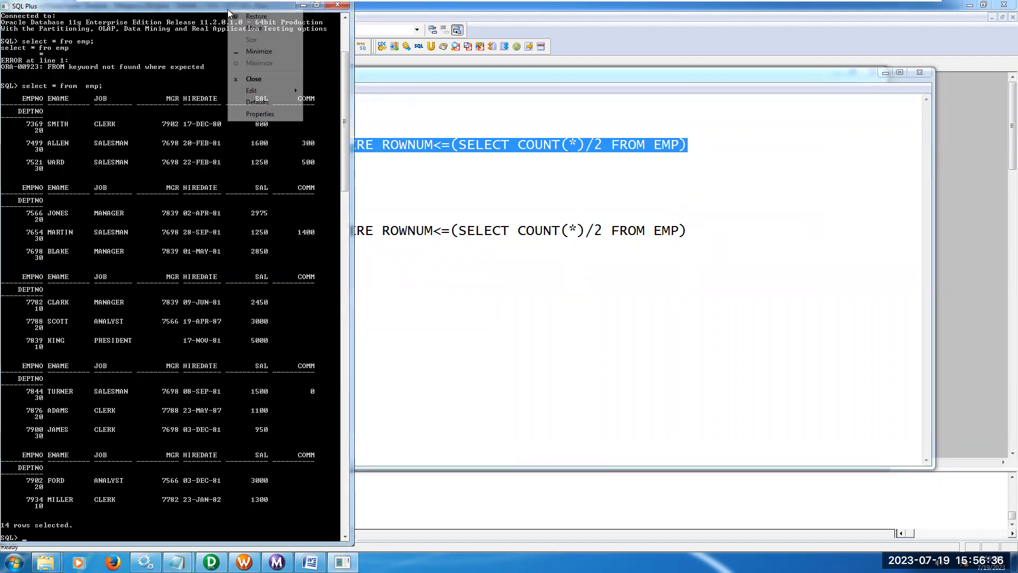
pyautogui.moveTo(256, 91)
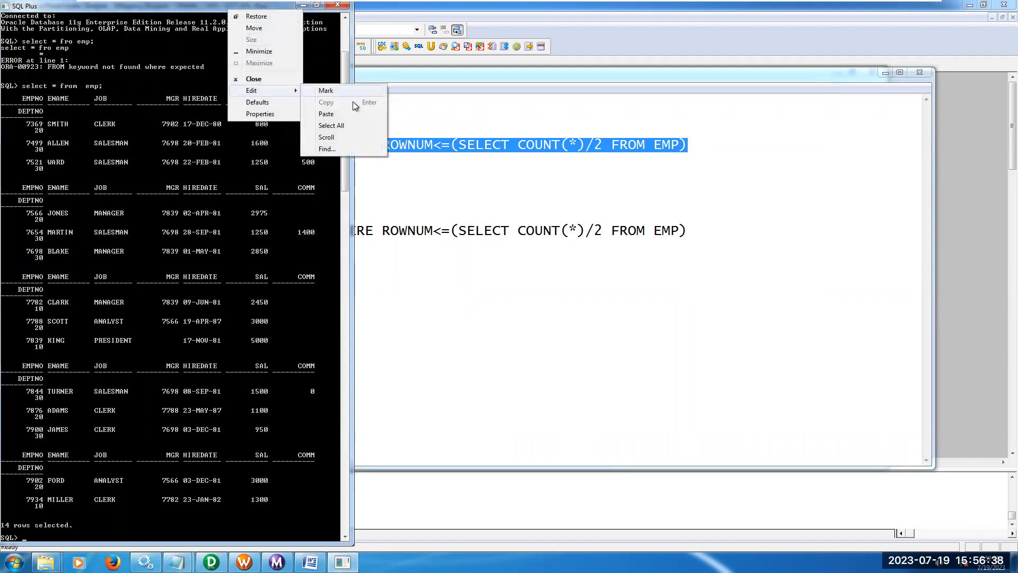
pyautogui.click(339, 114)
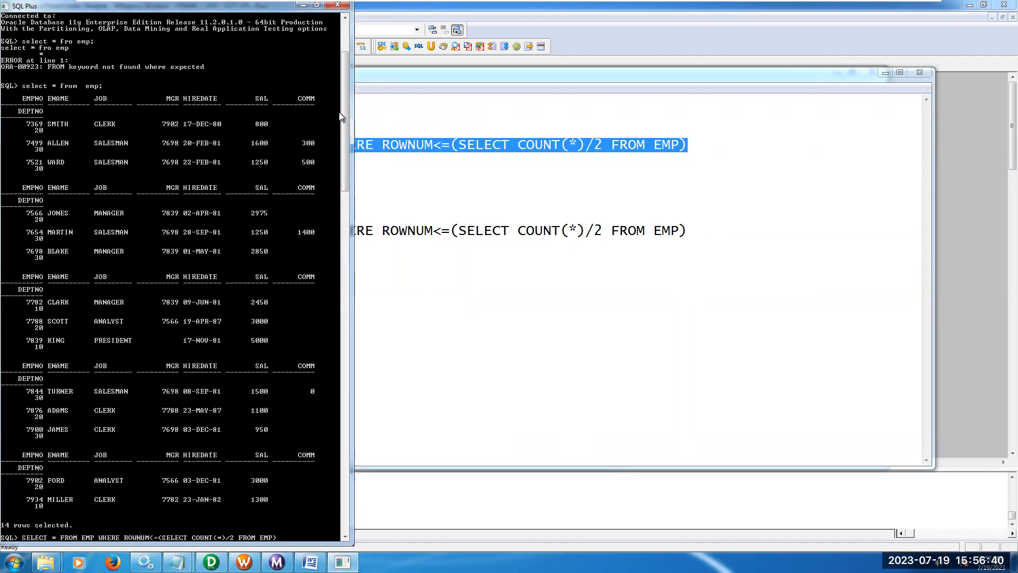
pyautogui.press('Return')
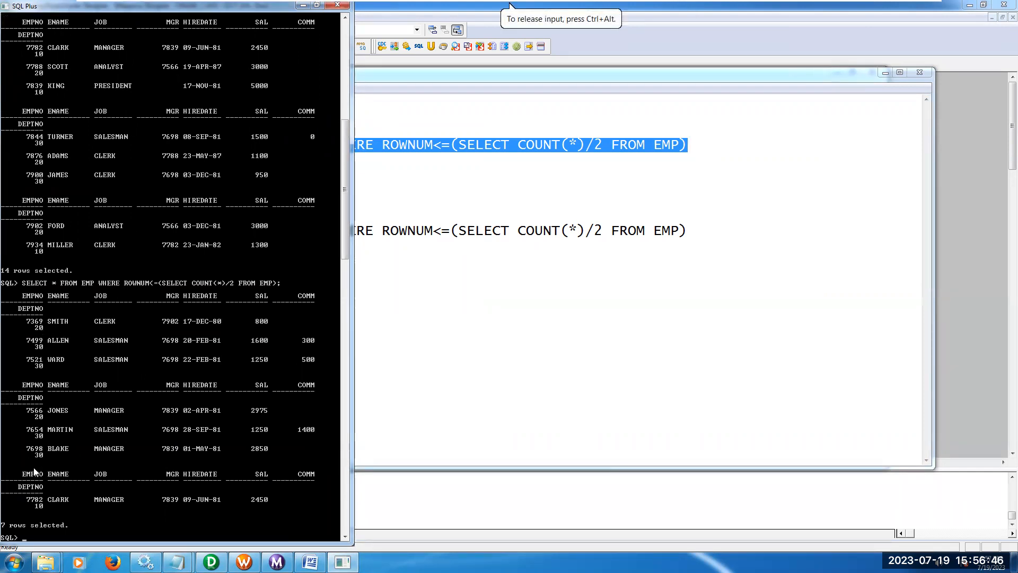
# Copy the three-line MINUS query for the second-half records from Notepad into SQL Plus and run it, ended with a semicolon.
pyautogui.click(396, 320)
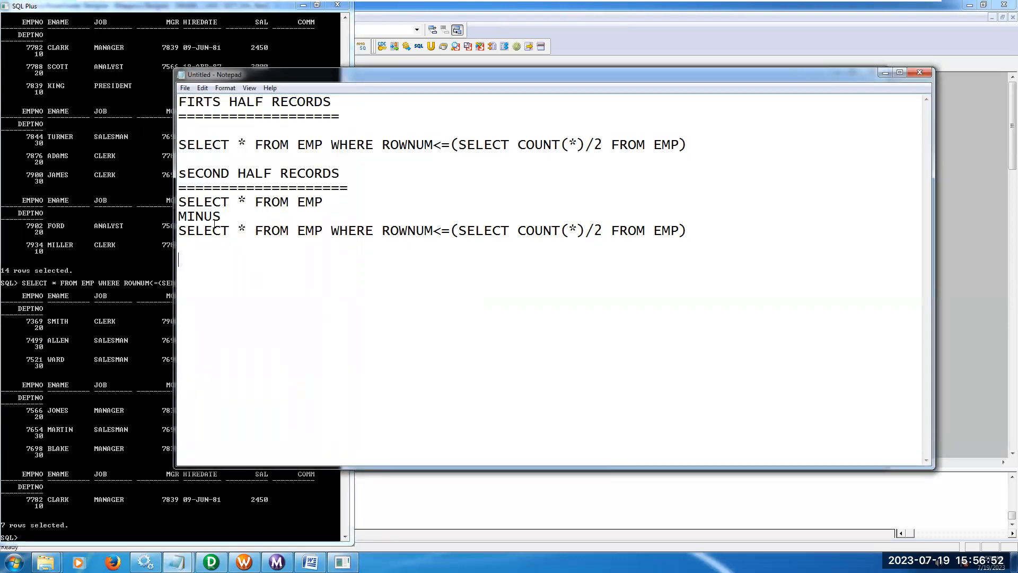
pyautogui.moveTo(180, 217); pyautogui.dragTo(203, 217)
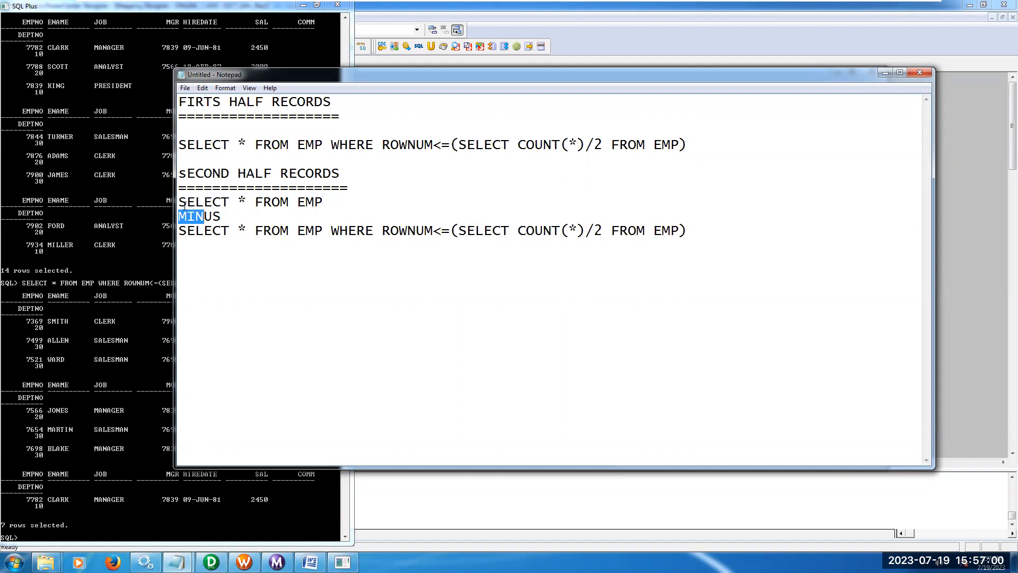
pyautogui.moveTo(181, 203); pyautogui.dragTo(674, 232)
pyautogui.rightClick(675, 231)
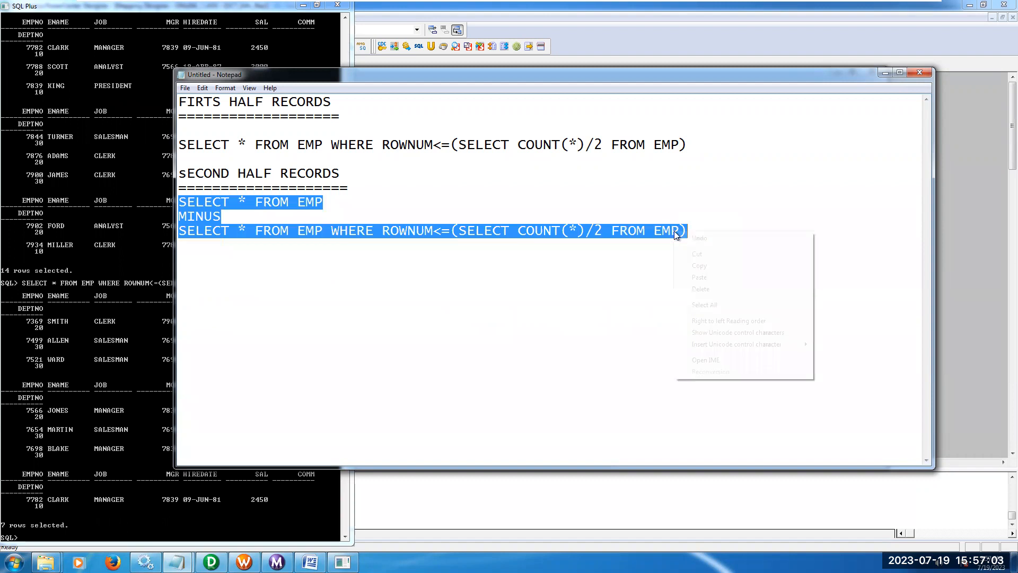
pyautogui.click(699, 265)
pyautogui.click(205, 7)
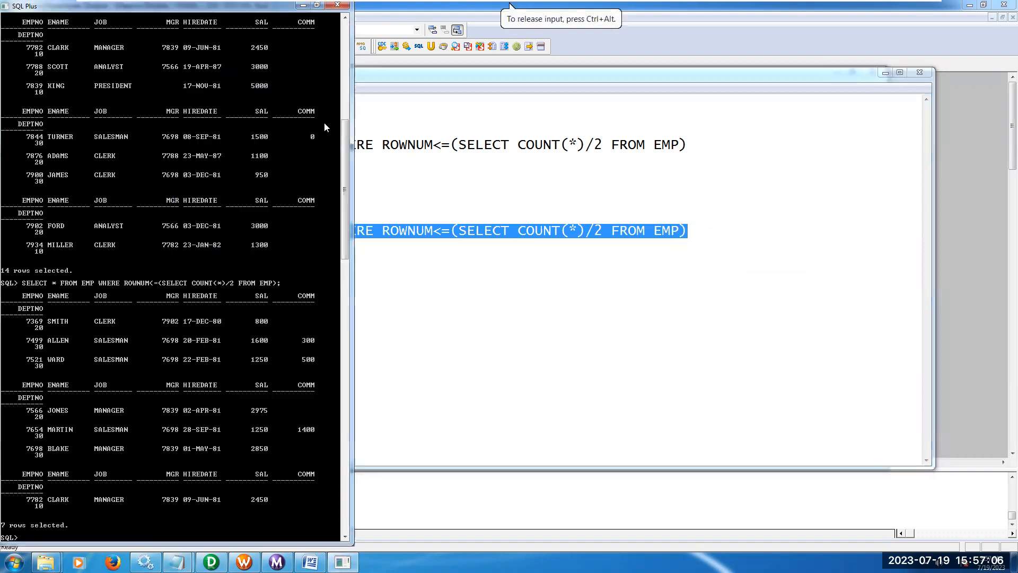
pyautogui.rightClick(282, 8)
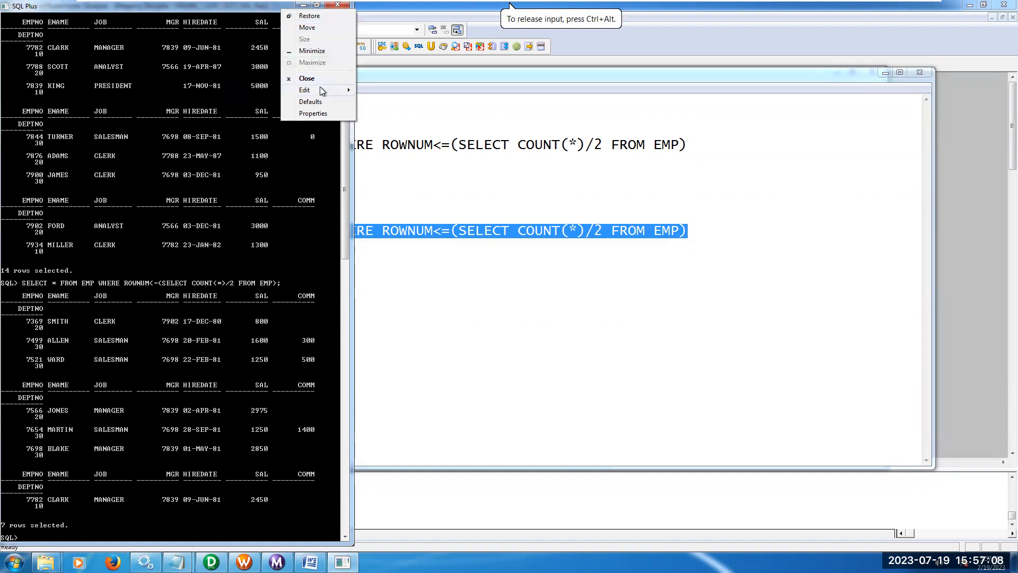
pyautogui.moveTo(319, 88)
pyautogui.click(380, 112)
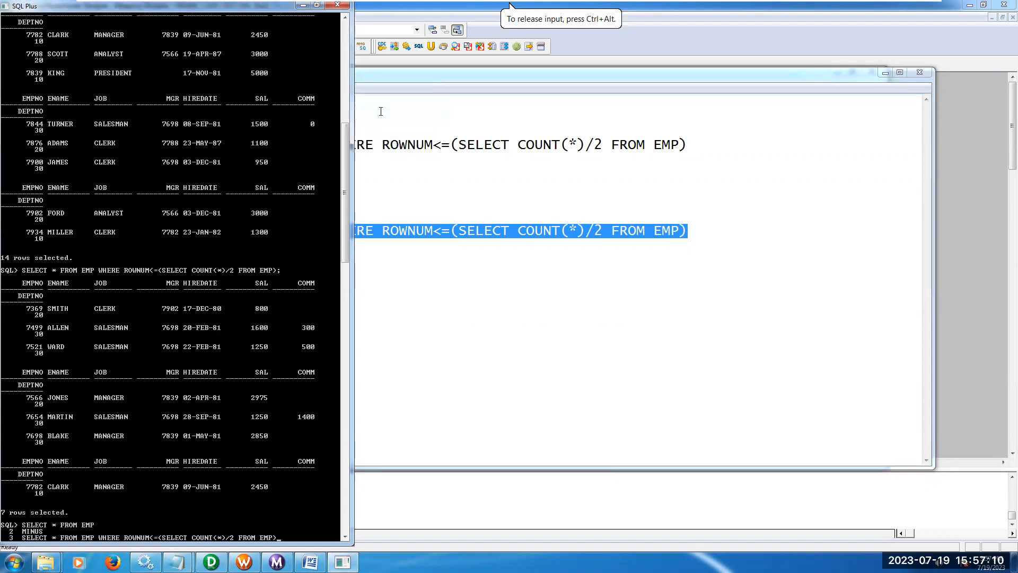
pyautogui.write(';')
pyautogui.press('Return')
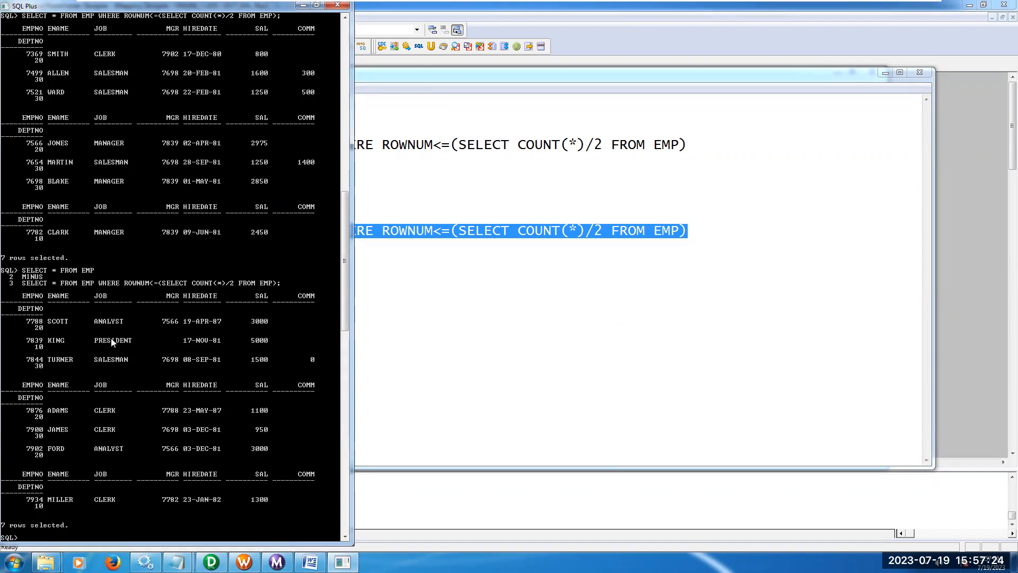
# Switch to Informatica PowerCenter Designer and clear all objects from the Target Designer workspace.
pyautogui.click(473, 317)
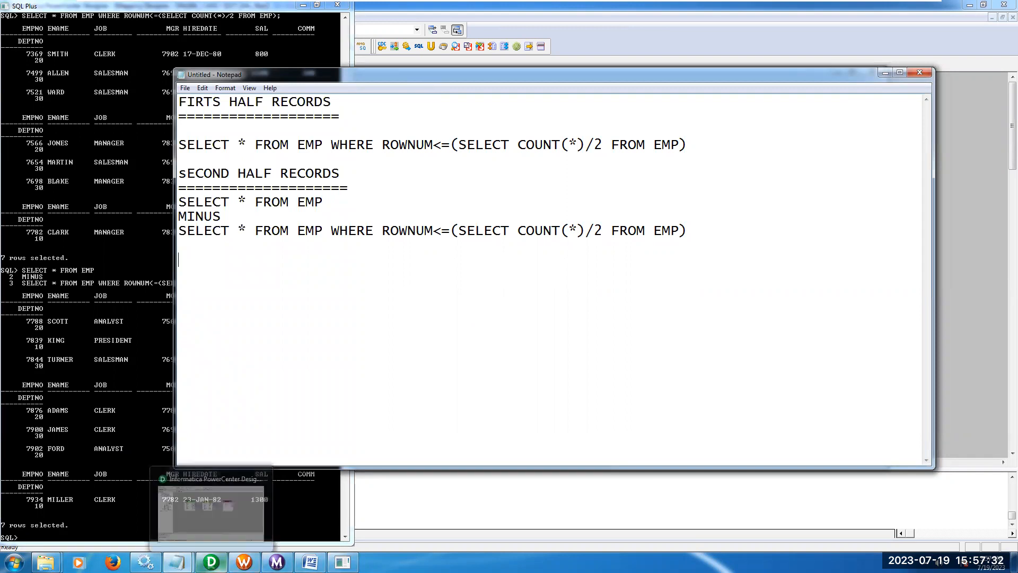
pyautogui.click(211, 562)
pyautogui.click(171, 64)
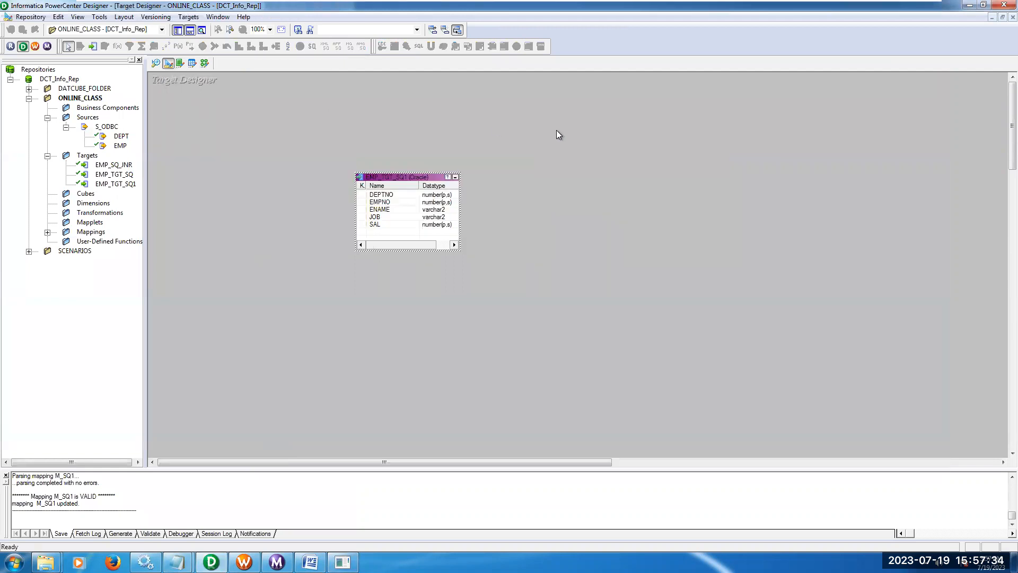
pyautogui.rightClick(558, 132)
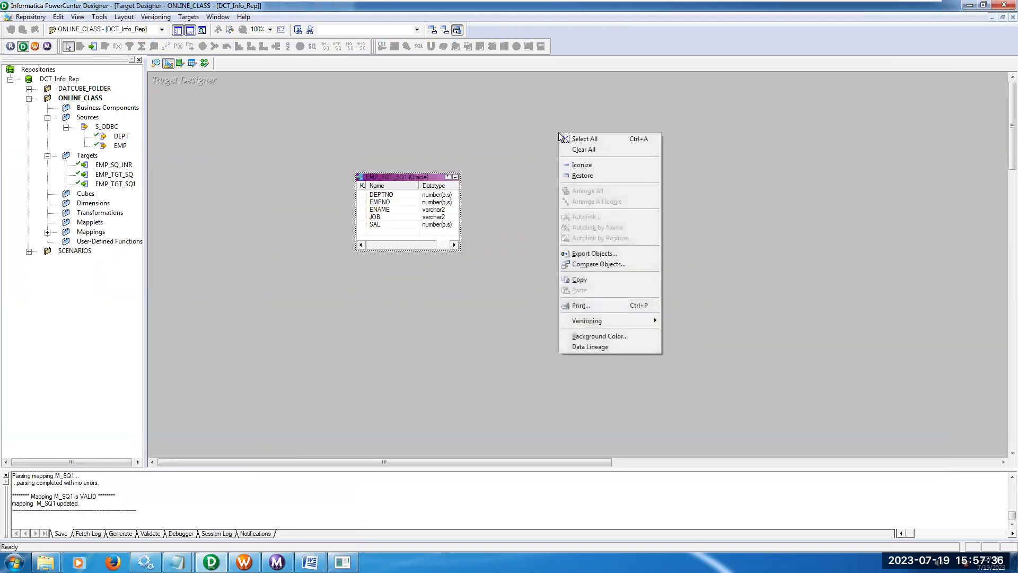
pyautogui.click(204, 63)
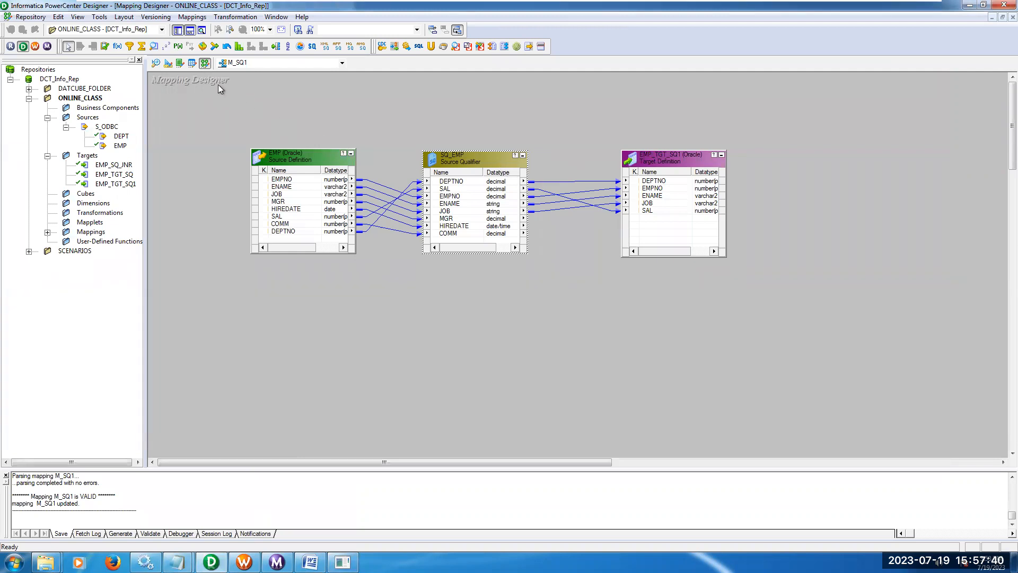
pyautogui.click(169, 63)
pyautogui.rightClick(357, 137)
pyautogui.click(381, 148)
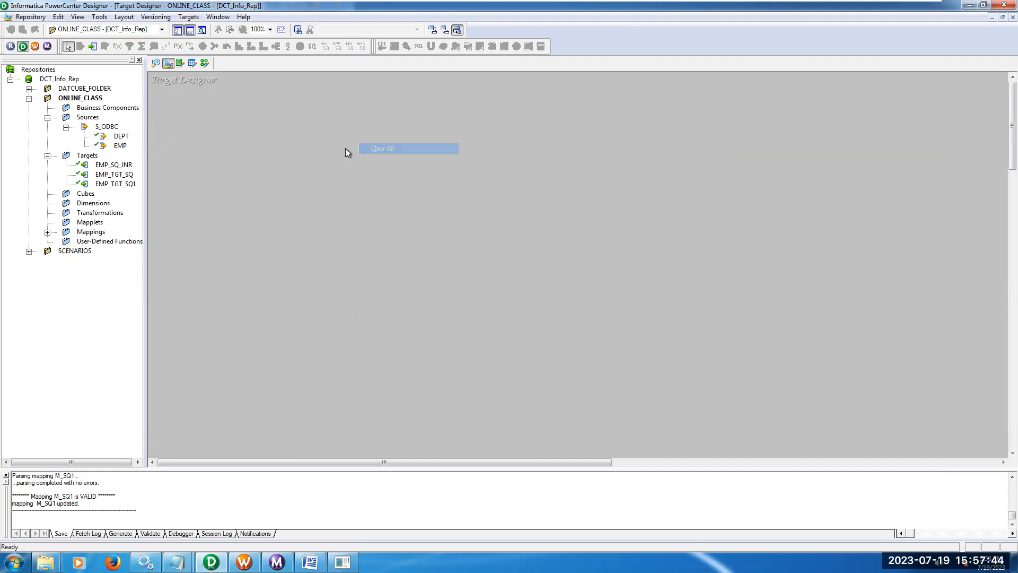
# Create a target definition from the EMP source and rename it EMP_TGT_FIRSTHALF.
pyautogui.moveTo(121, 145); pyautogui.dragTo(353, 181)
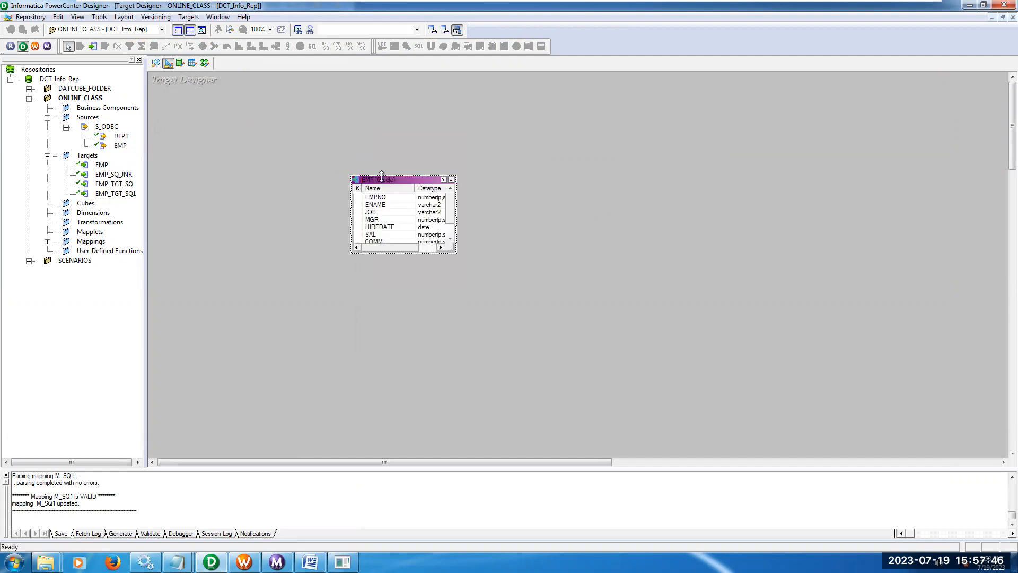
pyautogui.doubleClick(385, 184)
pyautogui.click(677, 158)
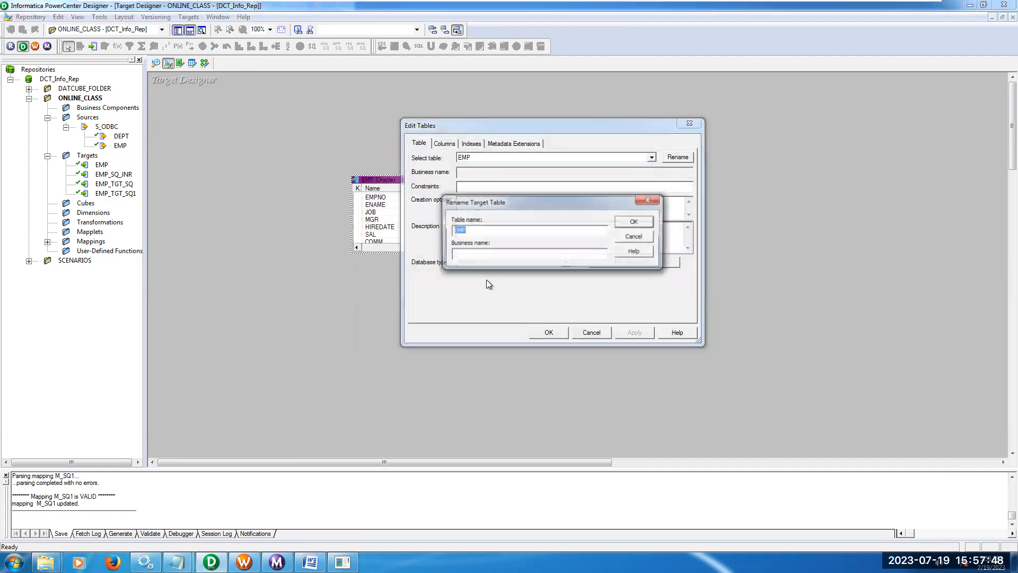
pyautogui.click(489, 232)
pyautogui.write('_')
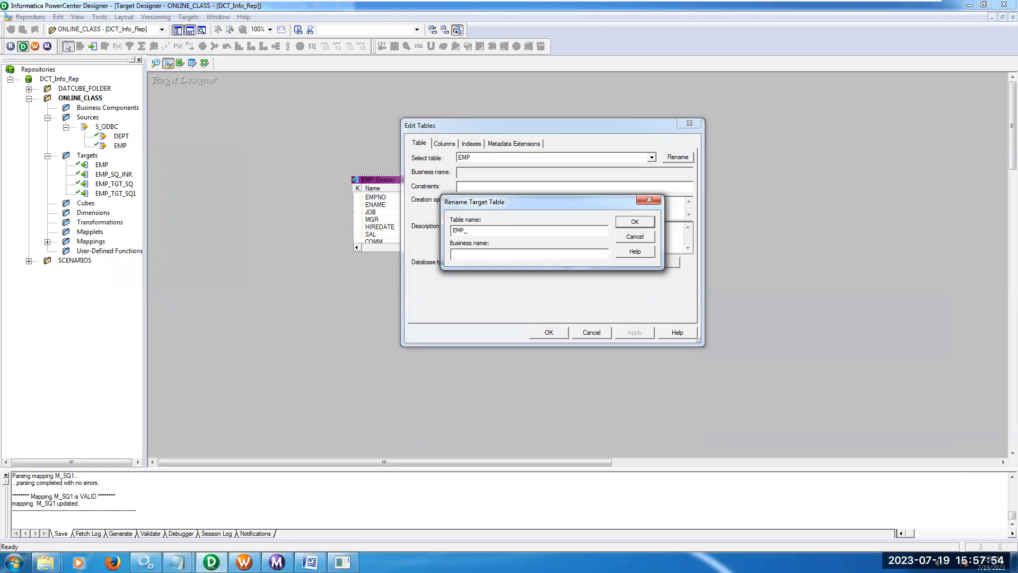
pyautogui.write('TGT_FIRSTHALF')
pyautogui.click(635, 221)
# Delete the MGR, HIREDATE and COMM columns from EMP_TGT_FIRSTHALF and reorder DEPTNO as the first column.
pyautogui.click(444, 143)
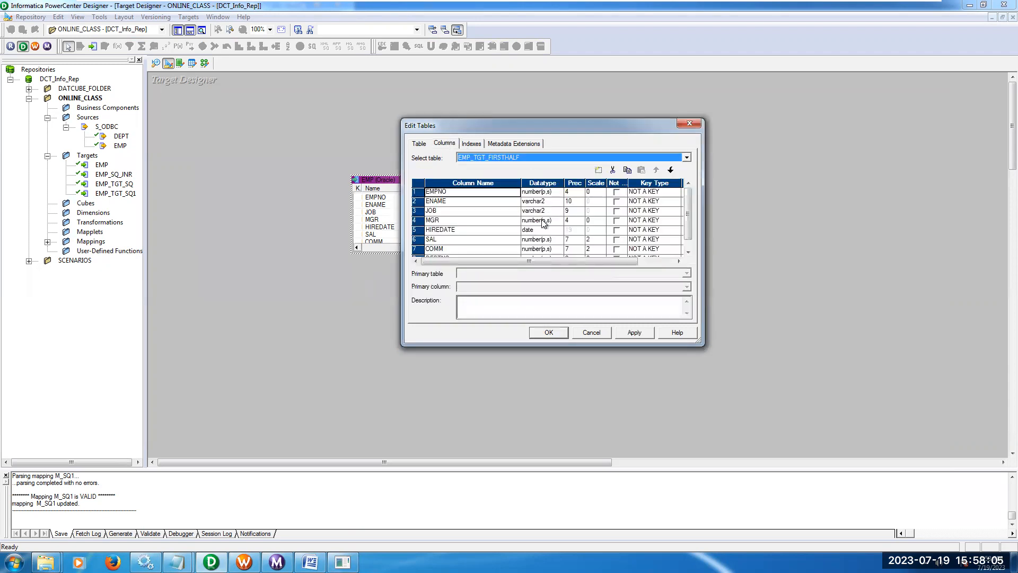
pyautogui.click(474, 221)
pyautogui.click(613, 170)
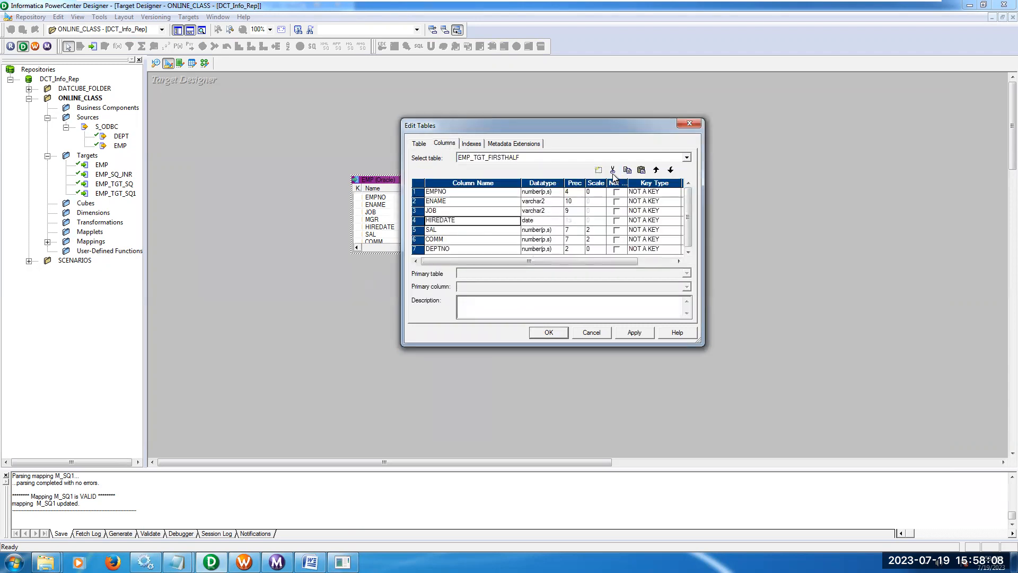
pyautogui.click(613, 170)
pyautogui.click(496, 230)
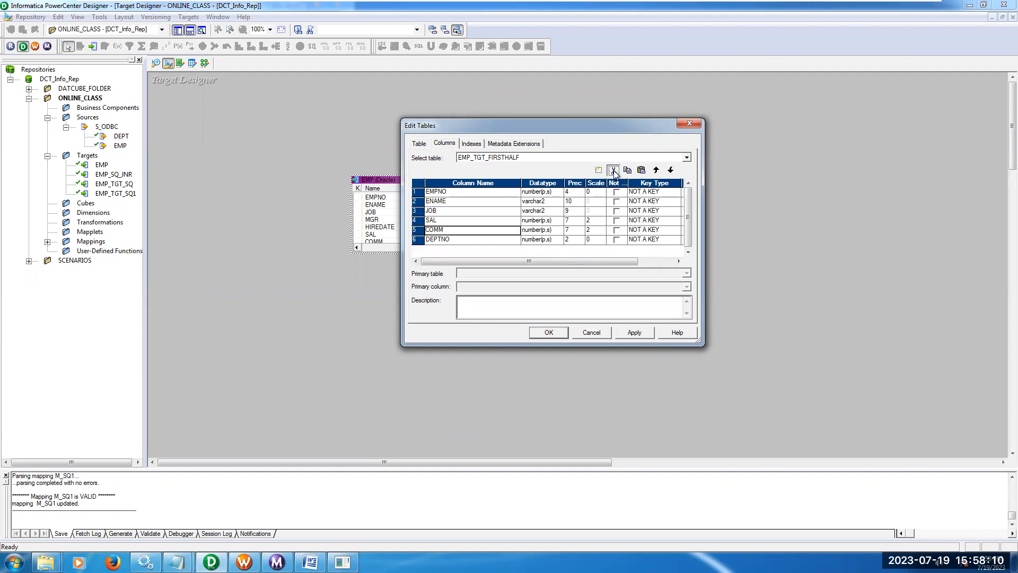
pyautogui.click(612, 169)
pyautogui.click(657, 170)
pyautogui.click(657, 170)
pyautogui.click(656, 171)
pyautogui.click(657, 170)
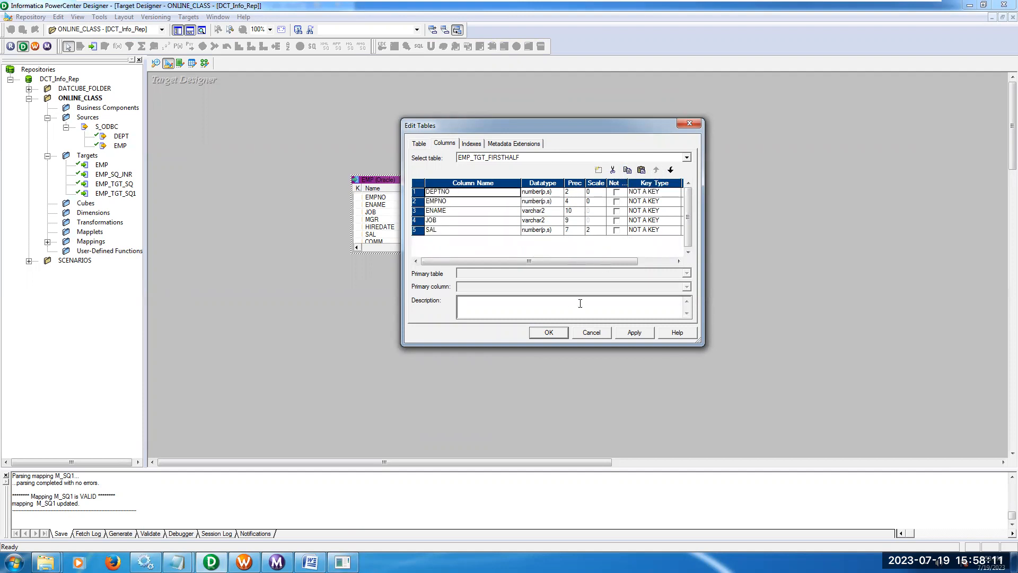
pyautogui.click(551, 333)
# Generate and execute the SQL that creates the EMP_TGT_FIRSTHALF table through the T_ODBC connection.
pyautogui.click(188, 17)
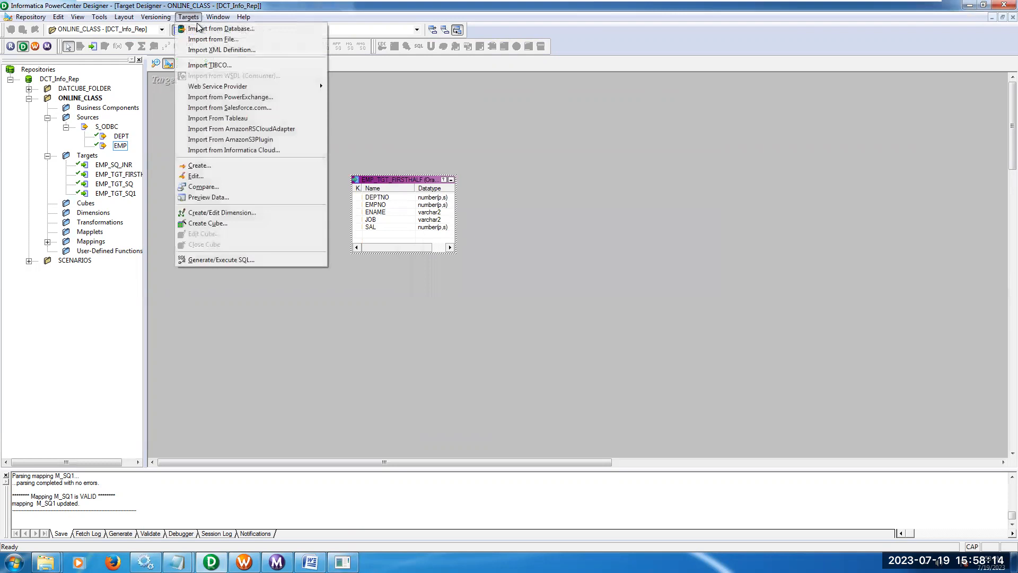
pyautogui.click(227, 260)
pyautogui.click(651, 312)
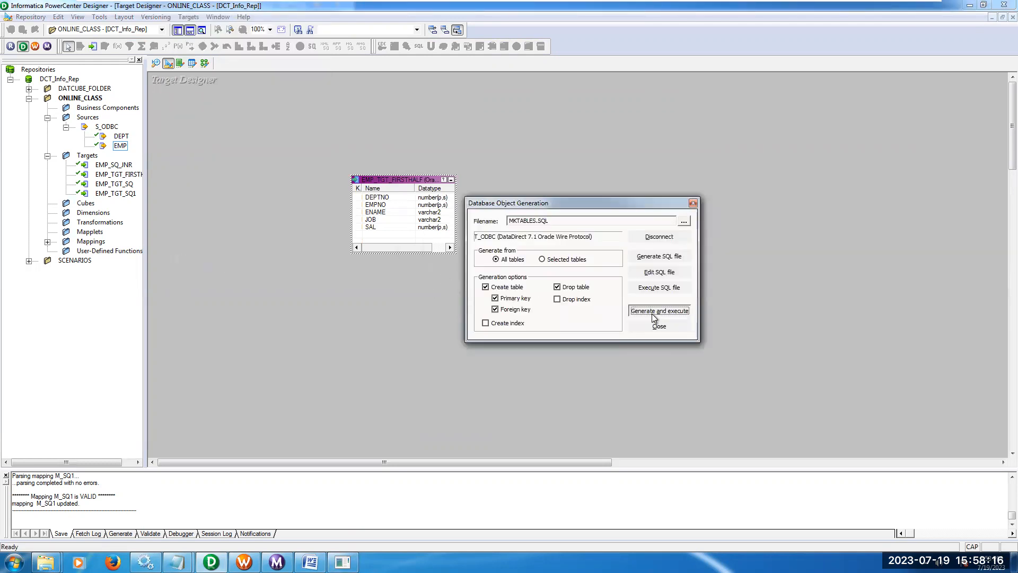
pyautogui.click(599, 297)
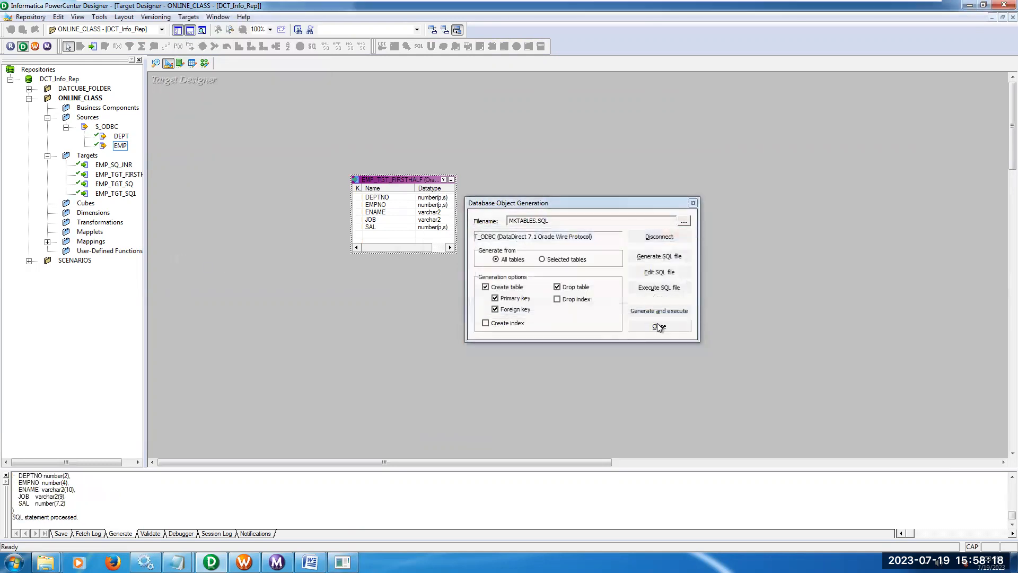
pyautogui.click(658, 325)
# Create a new mapping named M_FIRSTHALF in the Mapping Designer.
pyautogui.click(205, 63)
pyautogui.click(192, 16)
pyautogui.click(197, 28)
pyautogui.write('M_FIRSTHAL')
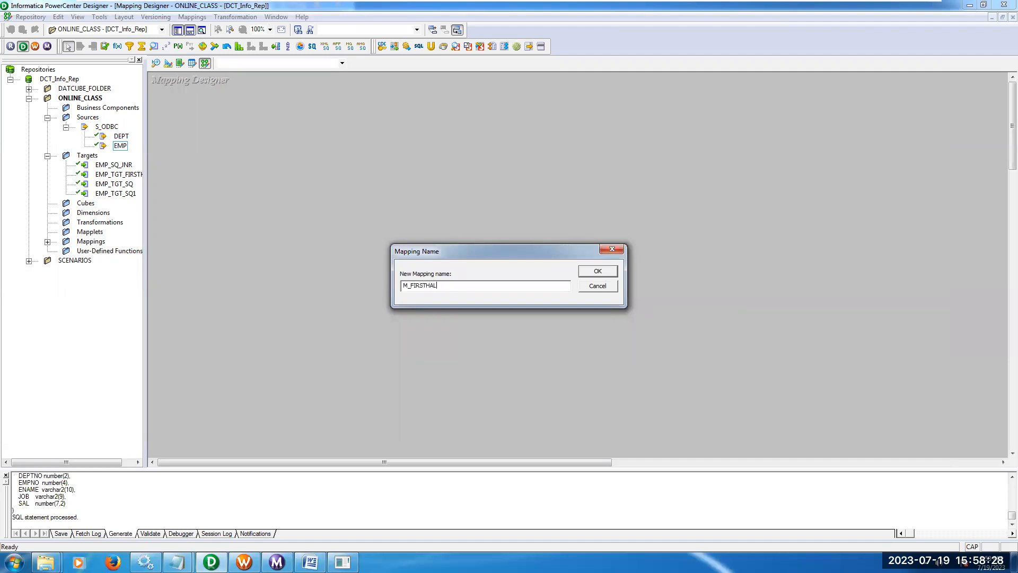
pyautogui.write('F')
pyautogui.click(598, 272)
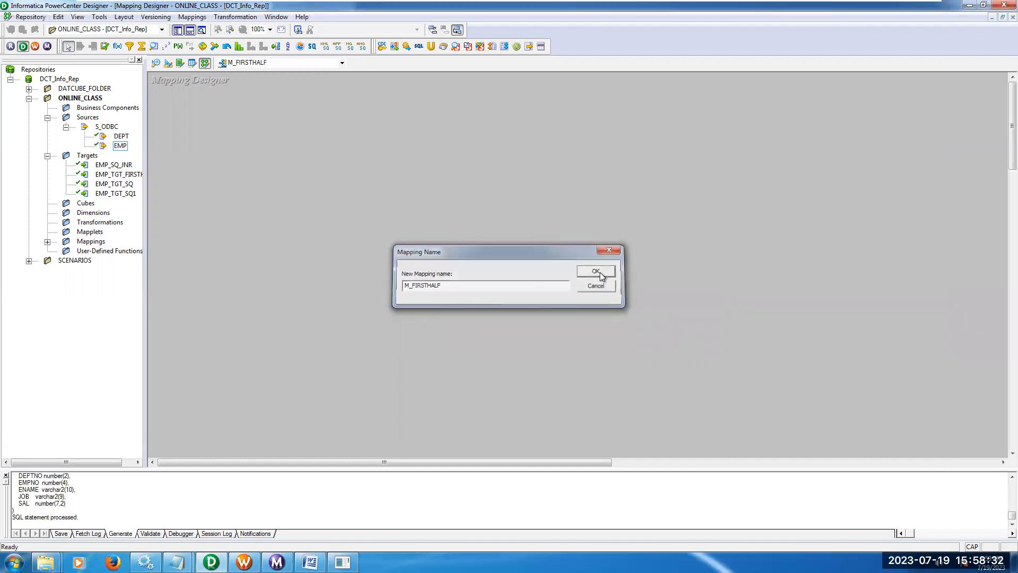
# Add the EMP source and EMP_TGT_FIRSTHALF target to the mapping, iconize EMP and place SQ_EMP between them.
pyautogui.moveTo(121, 146); pyautogui.dragTo(215, 171)
pyautogui.moveTo(120, 175); pyautogui.dragTo(592, 187)
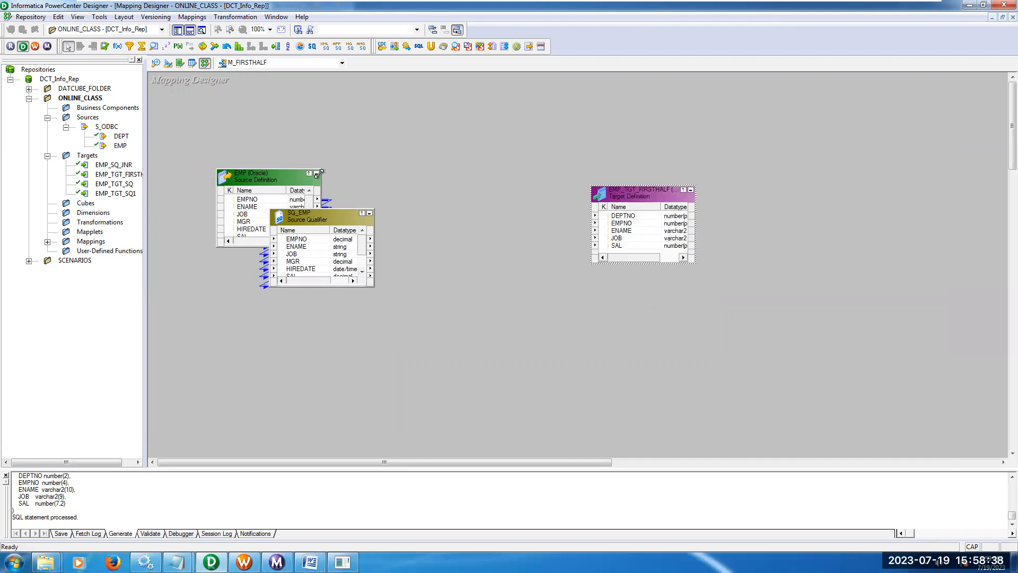
pyautogui.click(317, 174)
pyautogui.moveTo(321, 212); pyautogui.dragTo(408, 165)
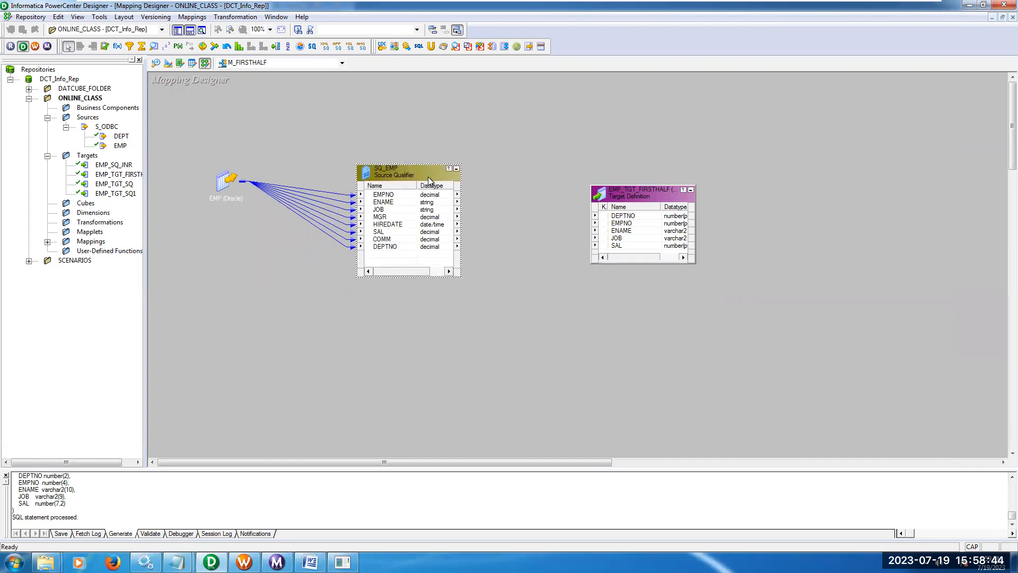
# Autolink the SQ_EMP ports to EMP_TGT_FIRSTHALF by name and reposition both objects in the mapping.
pyautogui.rightClick(518, 153)
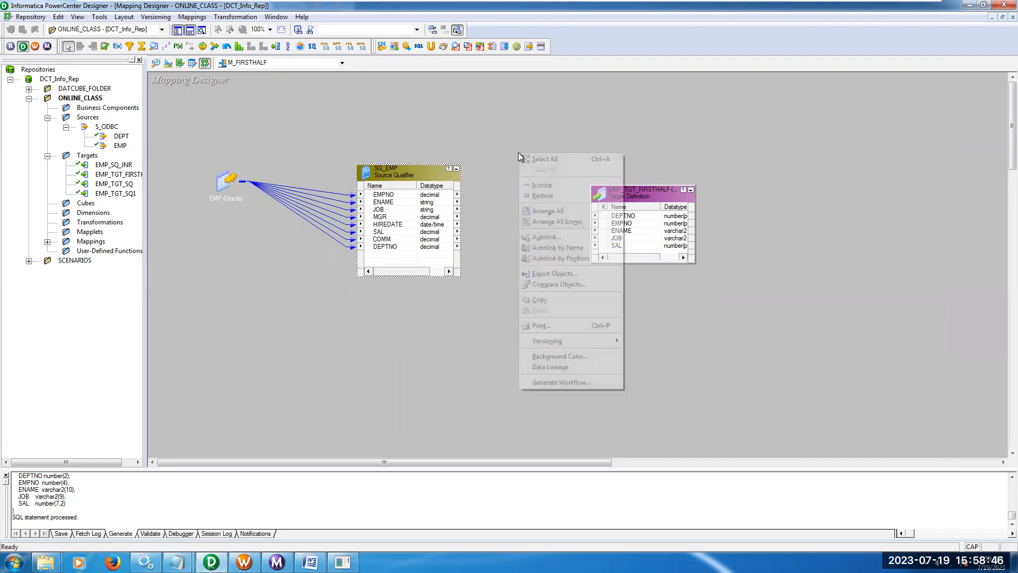
pyautogui.click(547, 238)
pyautogui.click(478, 240)
pyautogui.click(626, 219)
pyautogui.moveTo(434, 179); pyautogui.dragTo(479, 190)
pyautogui.moveTo(626, 198); pyautogui.dragTo(623, 182)
# Generate the default SQL query in the SQ_EMP Source Qualifier properties and accept it.
pyautogui.doubleClick(466, 186)
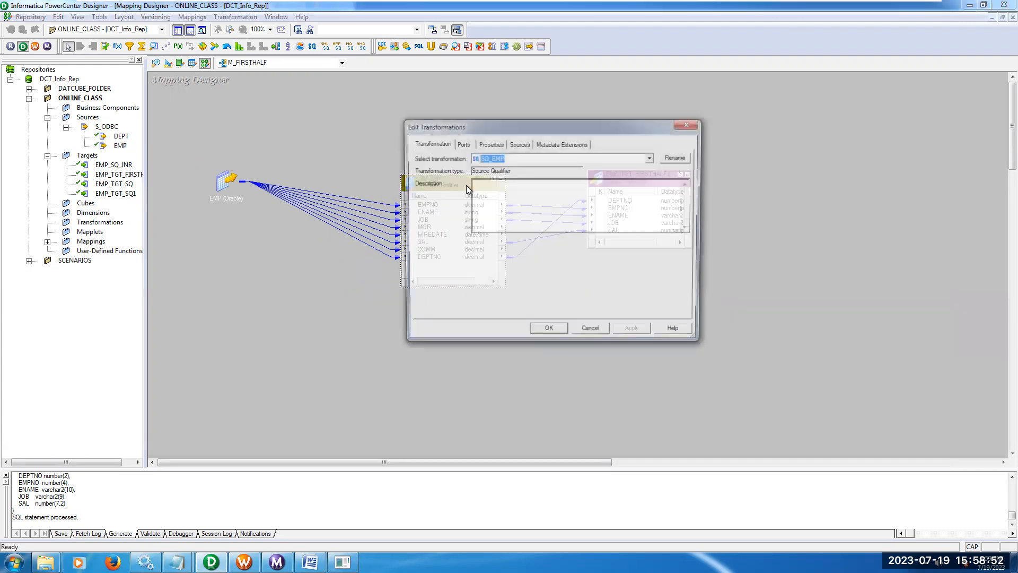
pyautogui.click(489, 146)
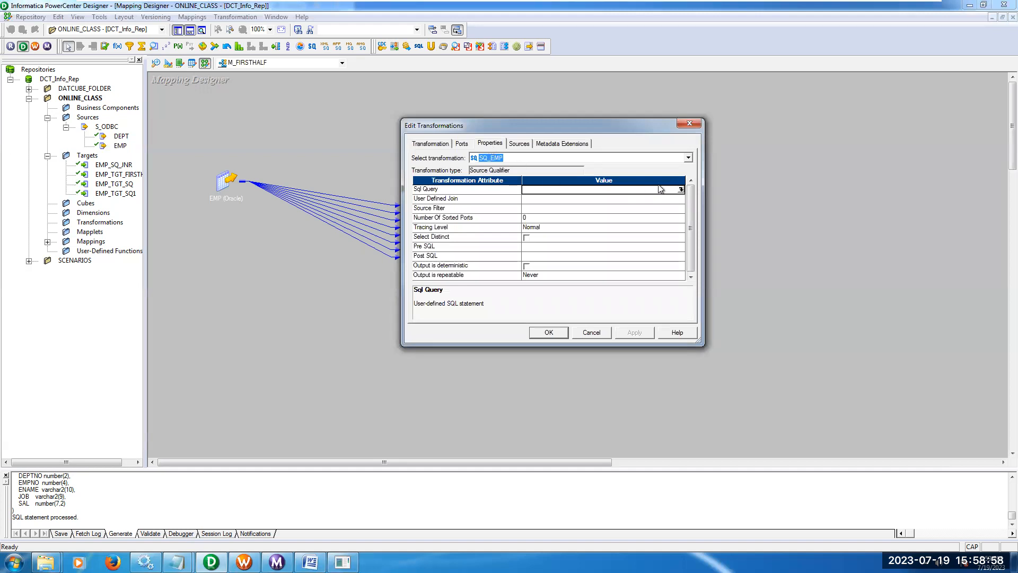
pyautogui.click(681, 189)
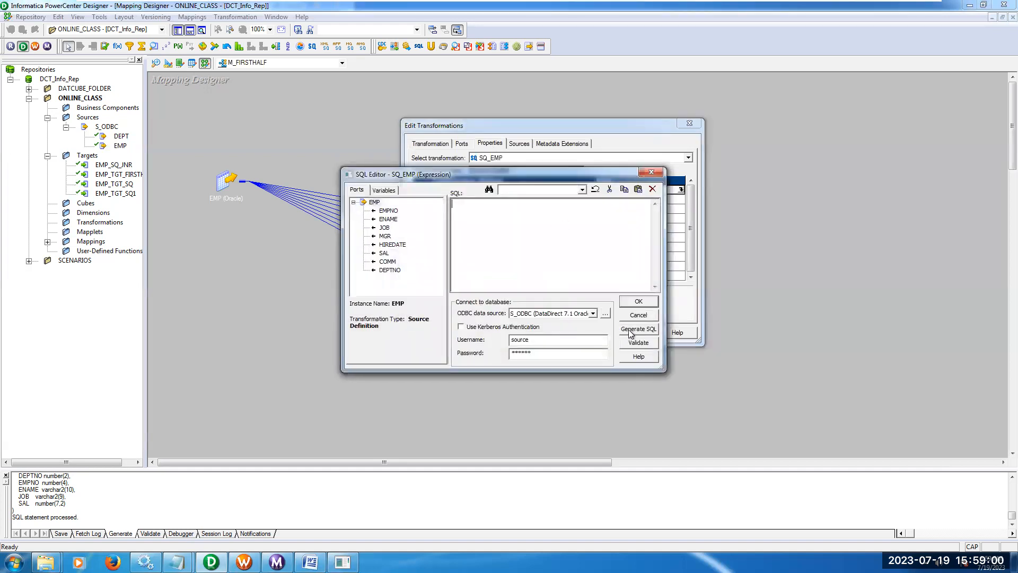
pyautogui.click(638, 329)
pyautogui.moveTo(457, 208); pyautogui.dragTo(476, 228)
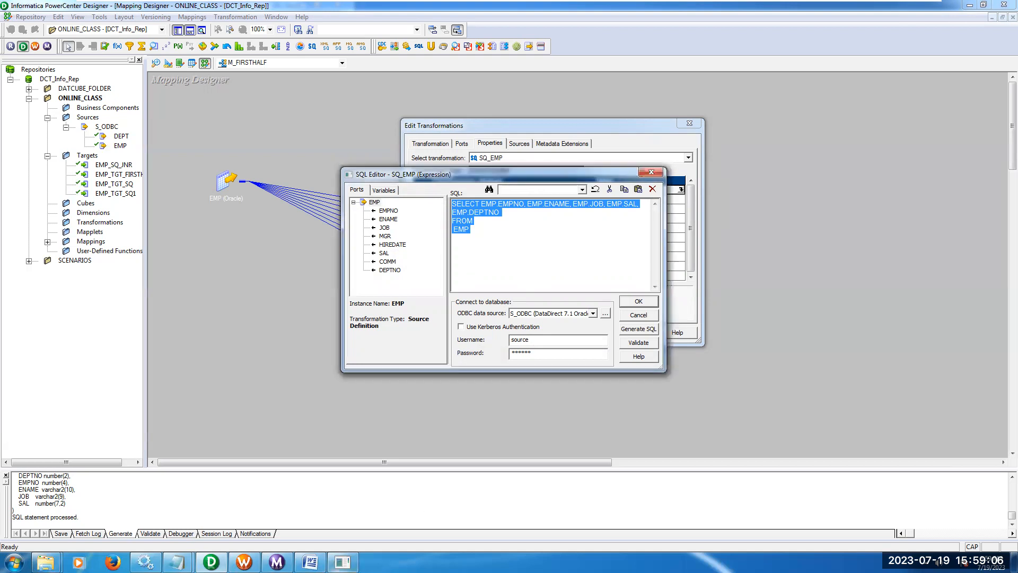
pyautogui.click(638, 302)
# Switch to the Notepad query notes and copy ROWNUM<=(SELECT COUNT(*)/2 FROM EMP) from the first-half query.
pyautogui.click(177, 562)
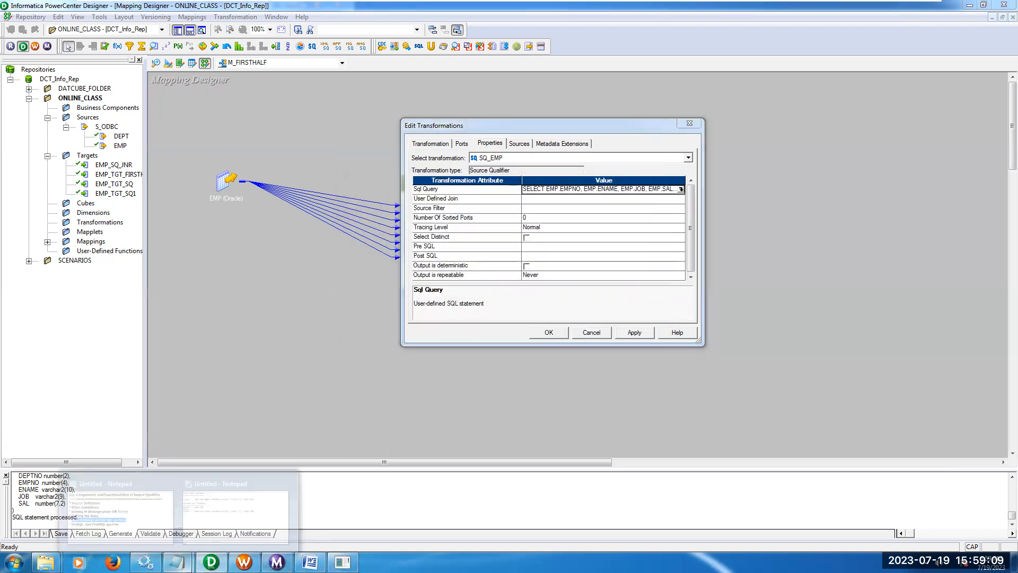
pyautogui.click(235, 504)
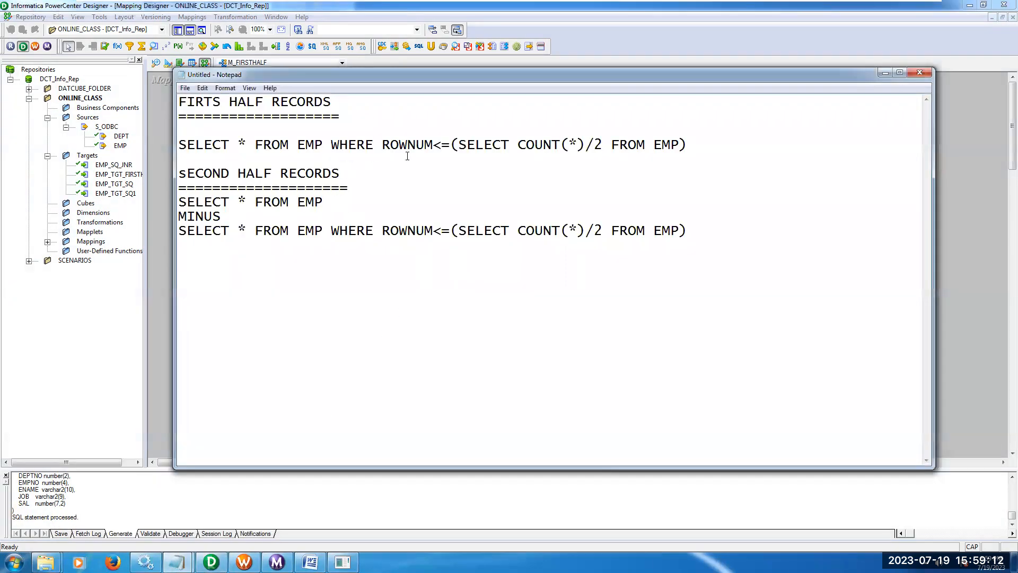
pyautogui.moveTo(384, 144); pyautogui.dragTo(692, 146)
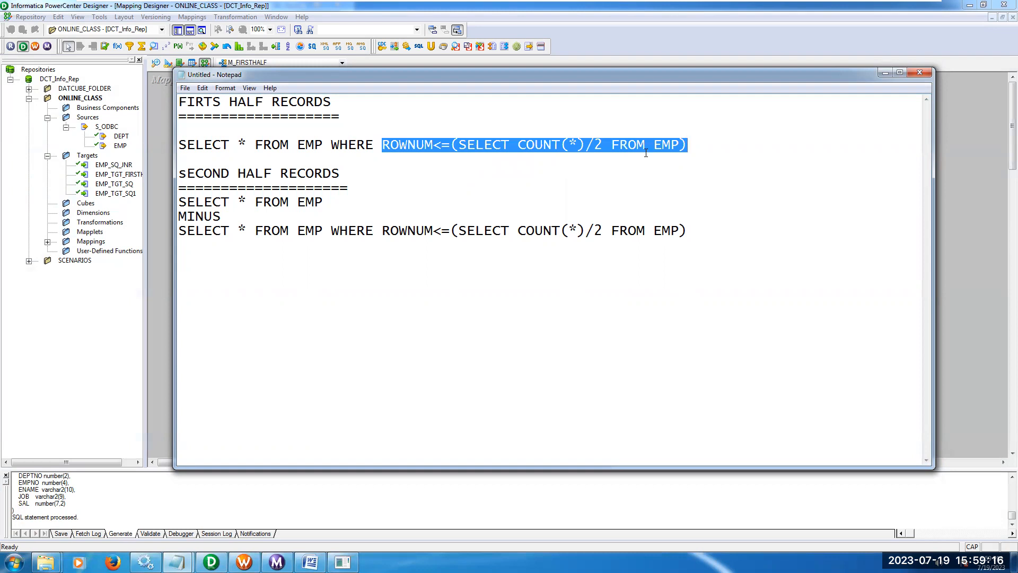
pyautogui.rightClick(630, 146)
pyautogui.click(656, 180)
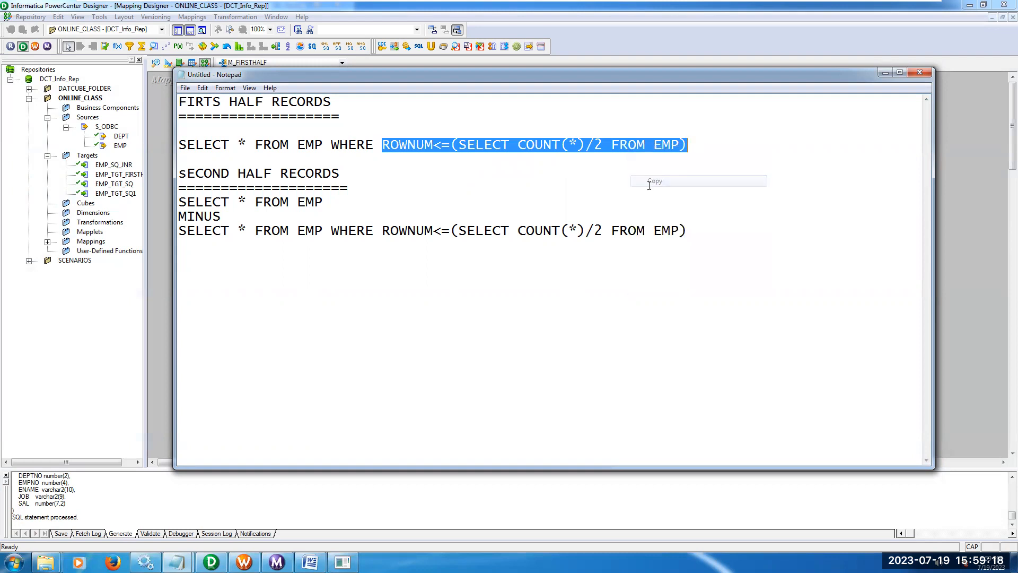
# Return to PowerCenter Designer and set the SQ_EMP Source Filter to ROWNUM<=(SELECT COUNT(*)/2 FROM EMP).
pyautogui.click(211, 561)
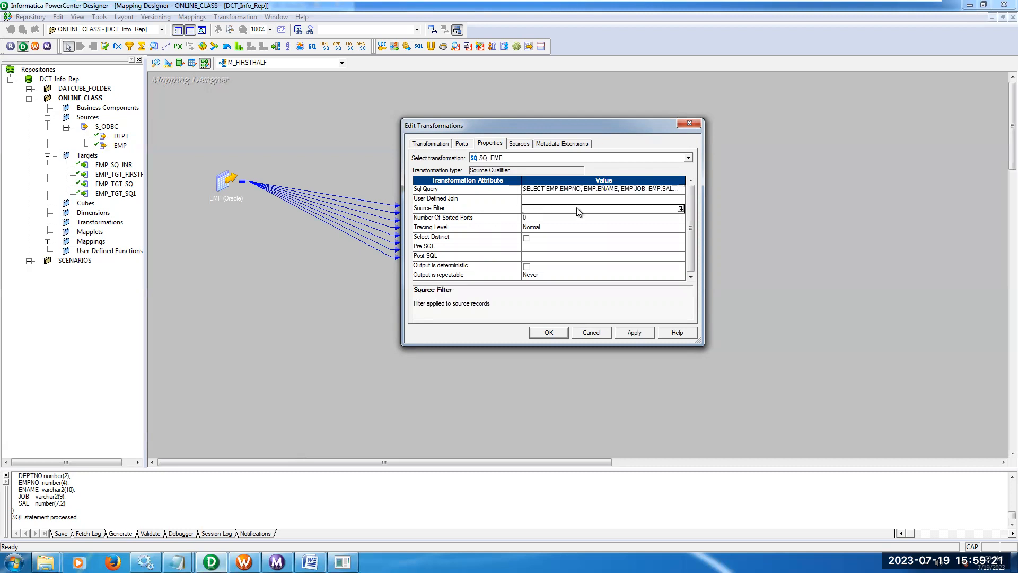
pyautogui.click(681, 208)
pyautogui.rightClick(545, 219)
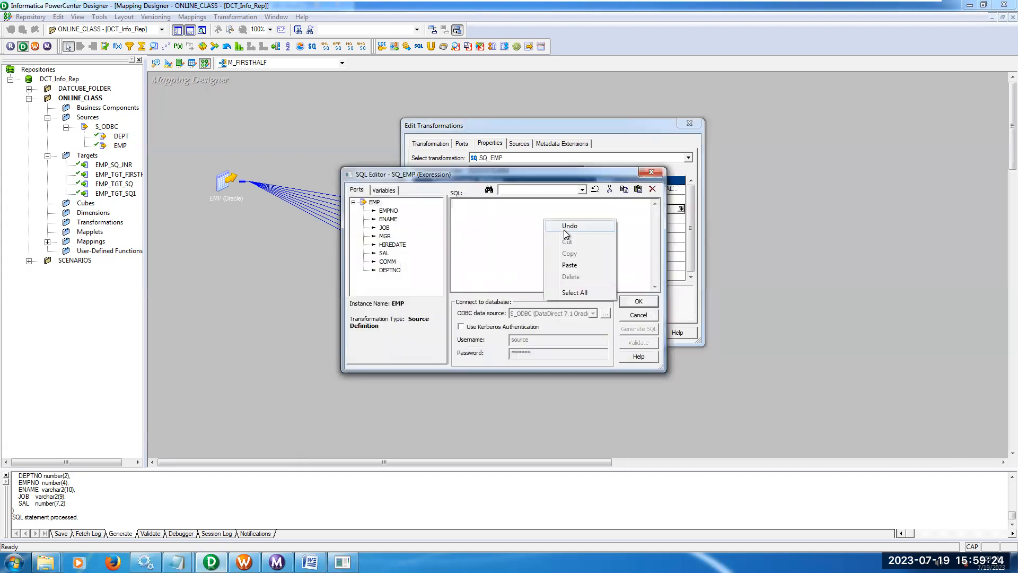
pyautogui.click(569, 265)
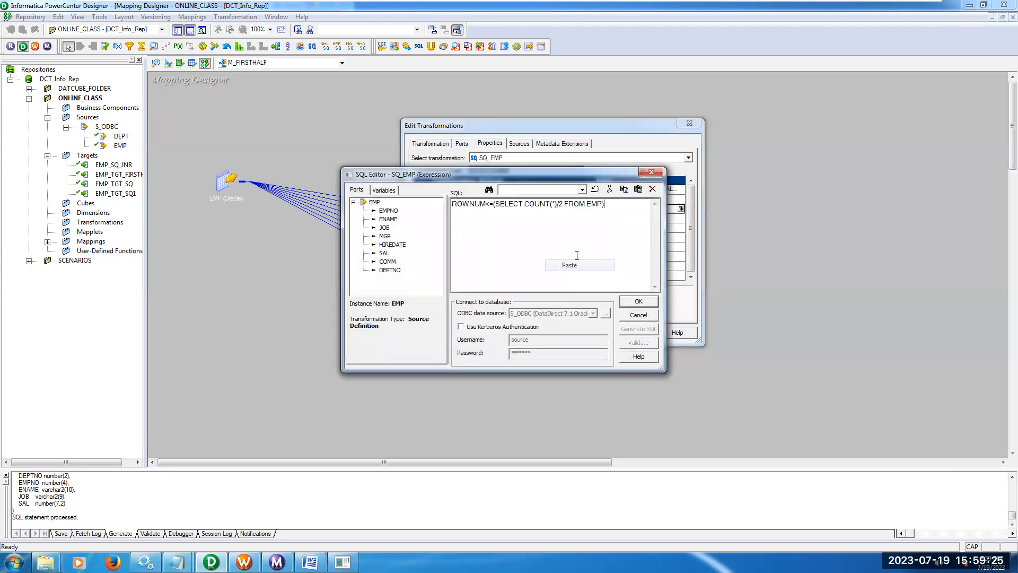
pyautogui.click(639, 301)
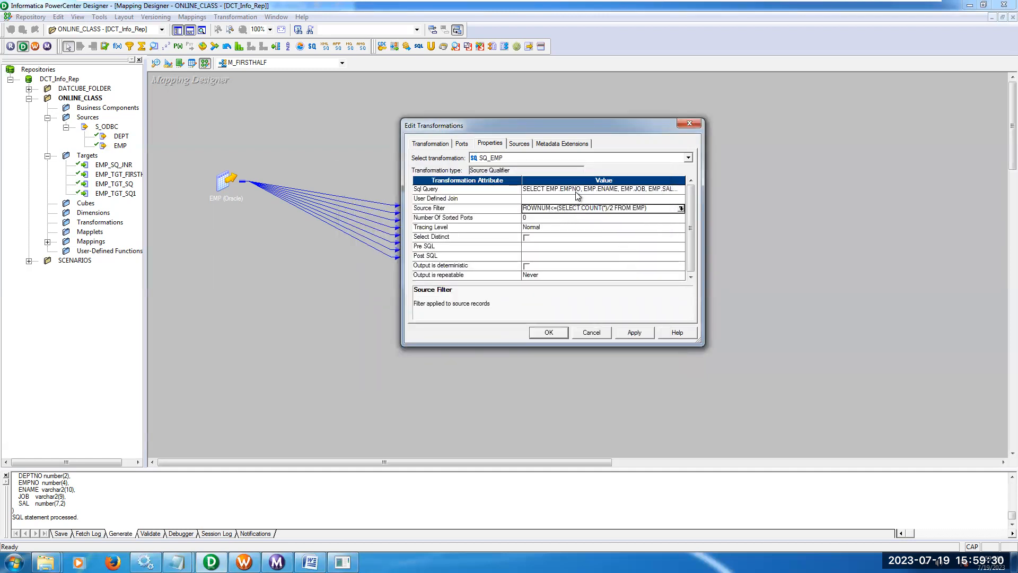
# Regenerate the SQ_EMP SQL query so that it includes the source filter as its WHERE clause.
pyautogui.click(680, 189)
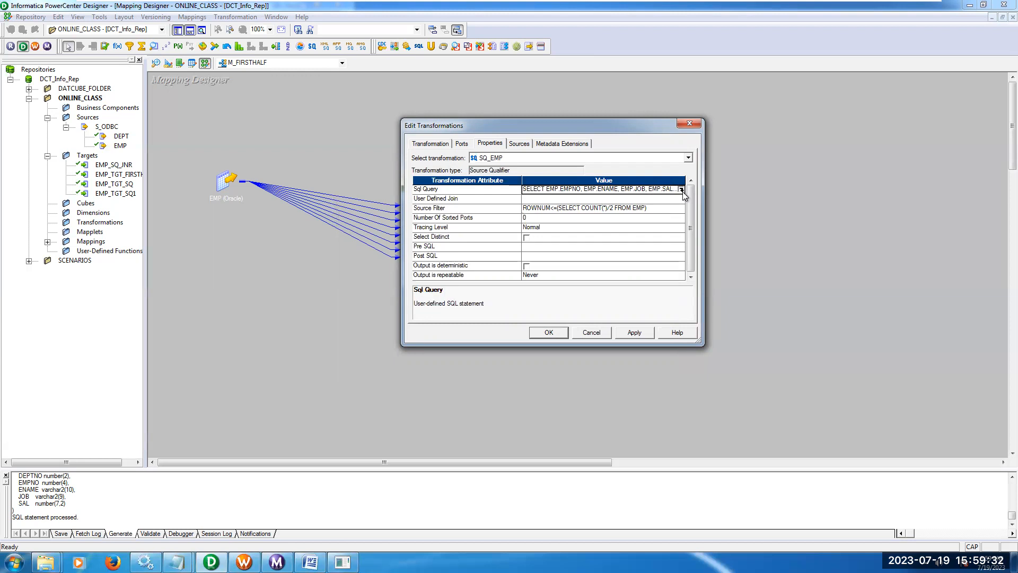
pyautogui.click(681, 189)
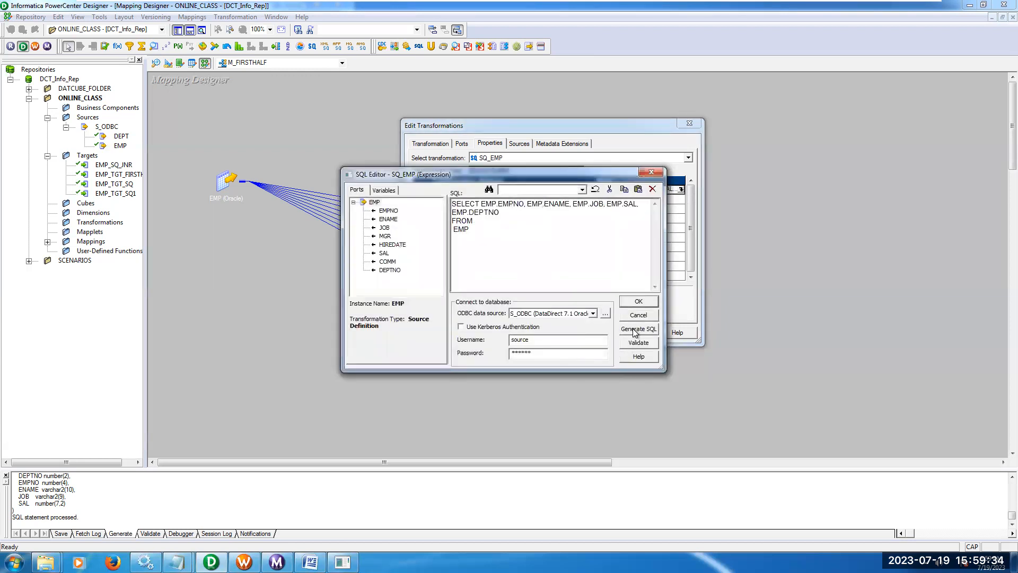
pyautogui.hotkey('ctrl', 'v')
pyautogui.moveTo(455, 238); pyautogui.dragTo(486, 236)
# Copy the full generated query into SQL Plus, end it with a semicolon and run it.
pyautogui.moveTo(609, 241); pyautogui.dragTo(452, 205)
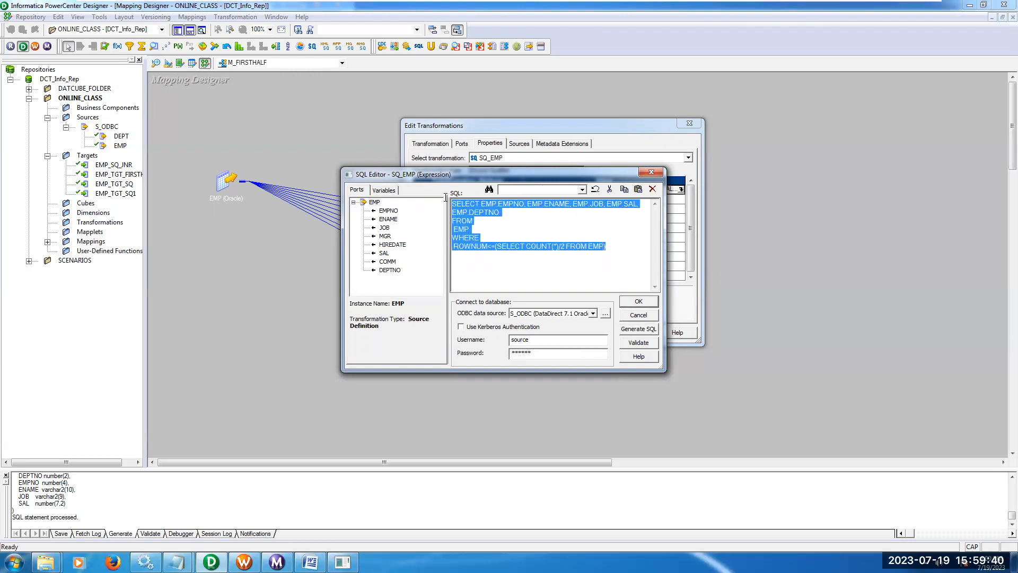
pyautogui.rightClick(463, 218)
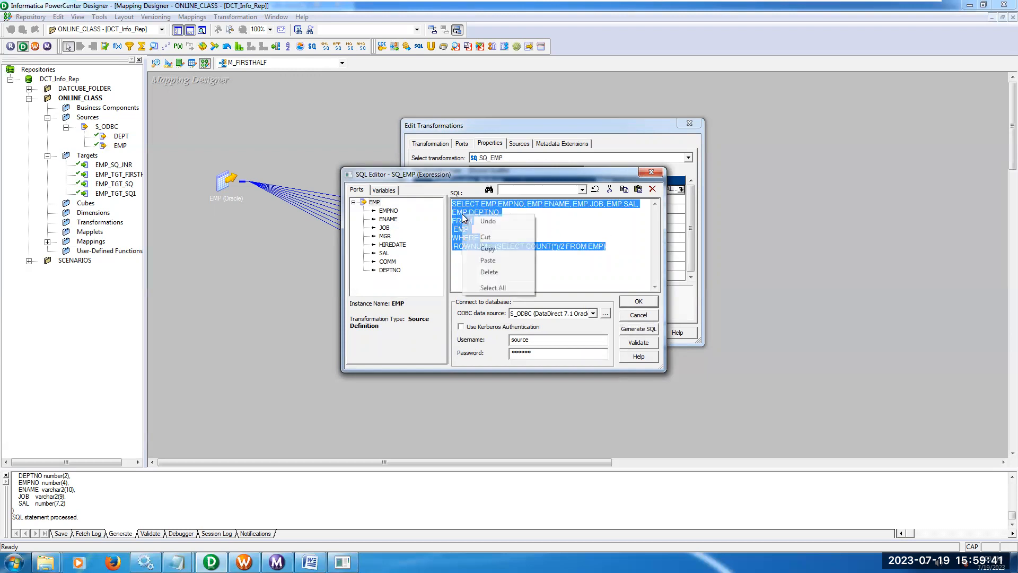
pyautogui.click(488, 249)
pyautogui.click(342, 562)
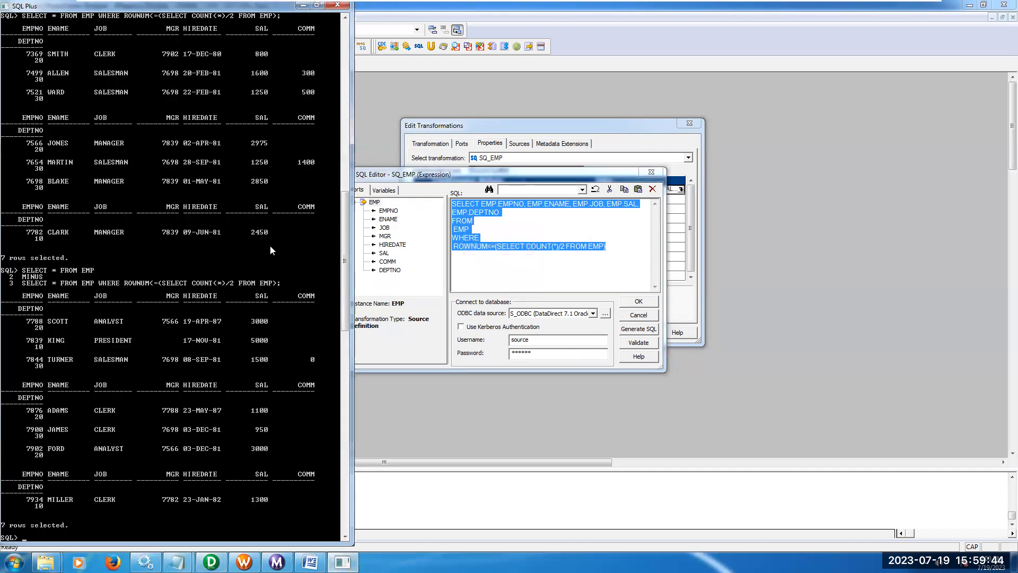
pyautogui.rightClick(284, 6)
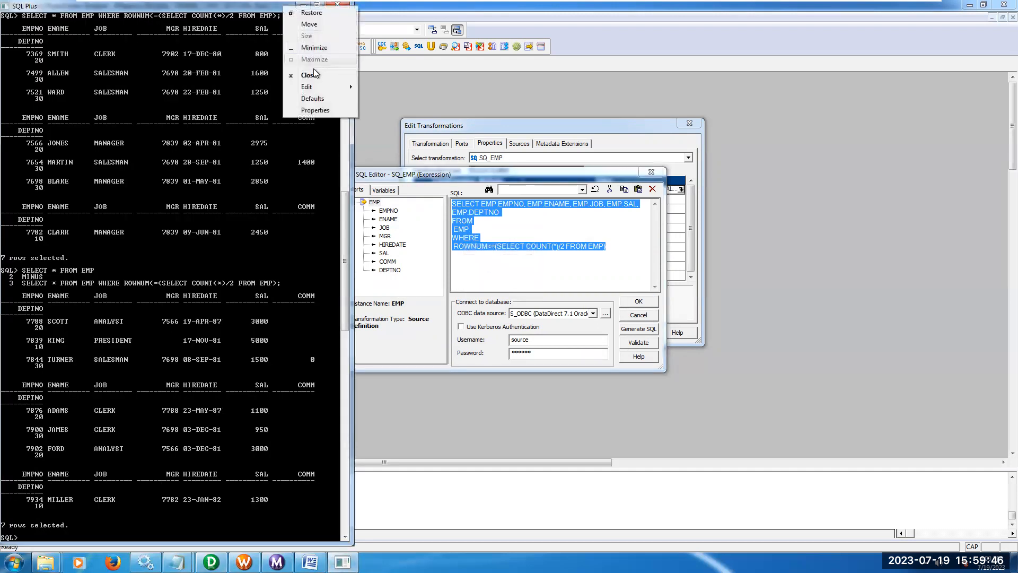
pyautogui.moveTo(316, 93)
pyautogui.click(381, 112)
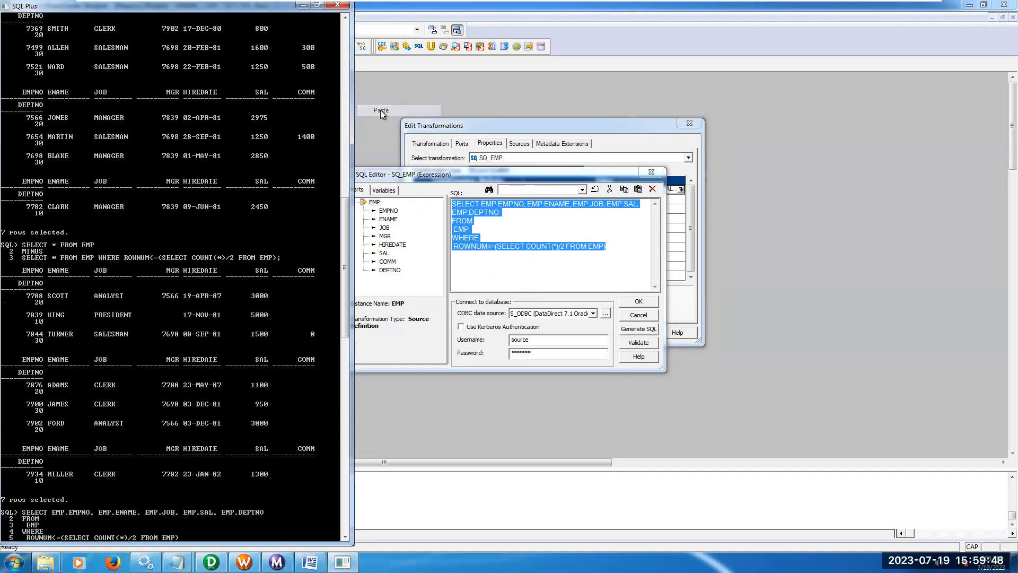
pyautogui.write(';')
pyautogui.press('Return')
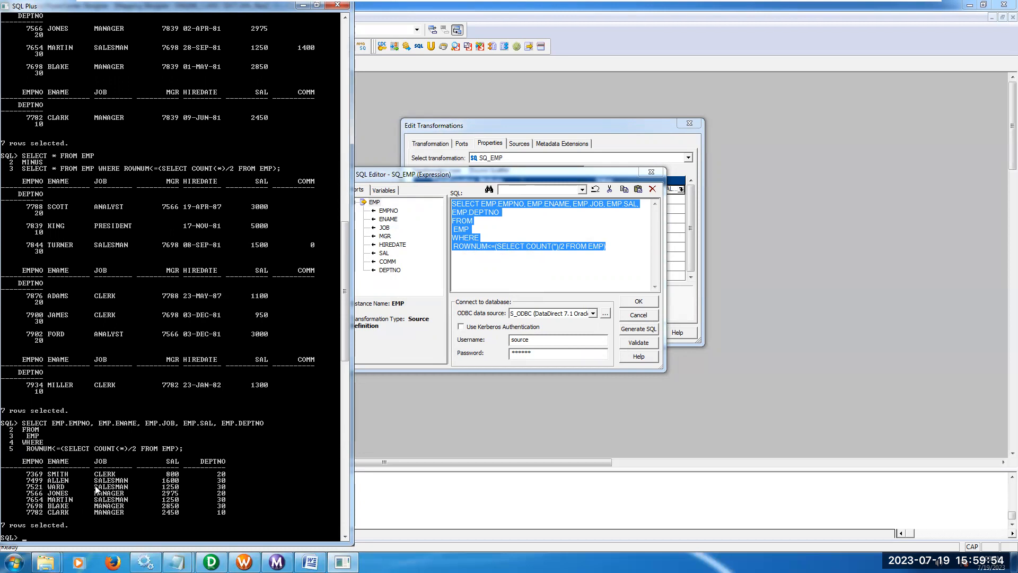
# Accept the SQ_EMP query and property changes and save the M_FIRSTHALF mapping to the repository.
pyautogui.click(639, 301)
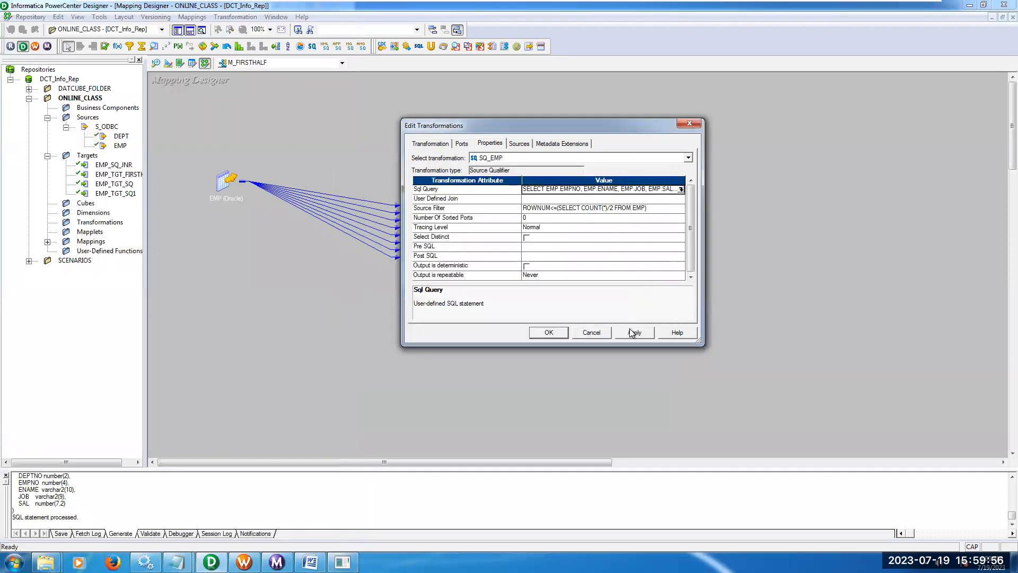
pyautogui.click(549, 333)
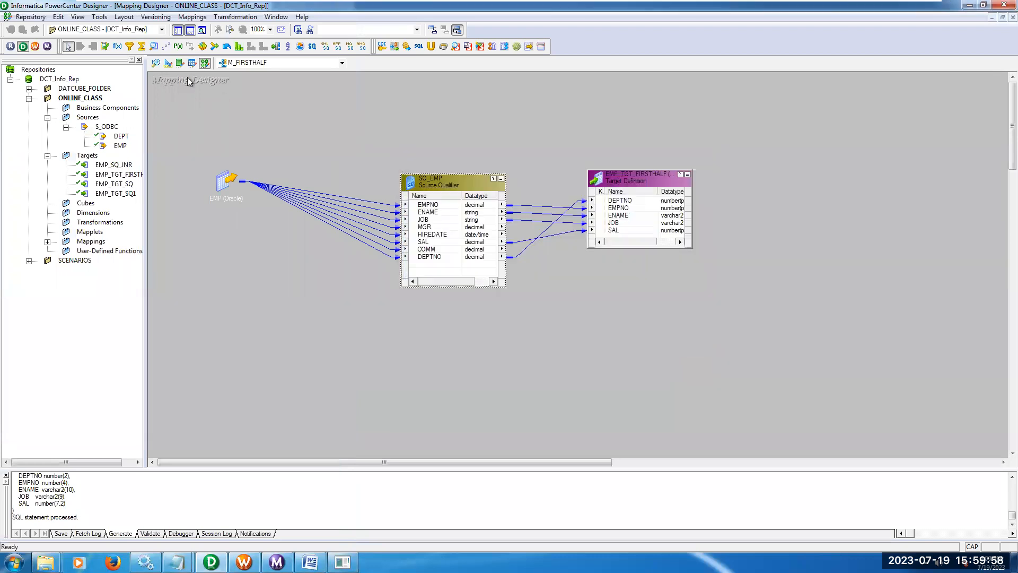
pyautogui.click(24, 18)
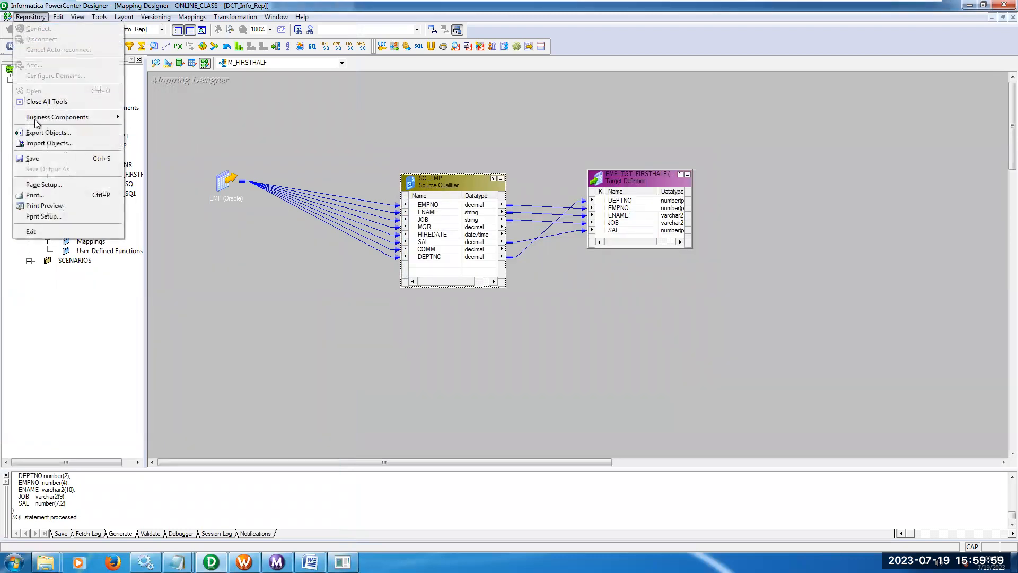
pyautogui.click(37, 159)
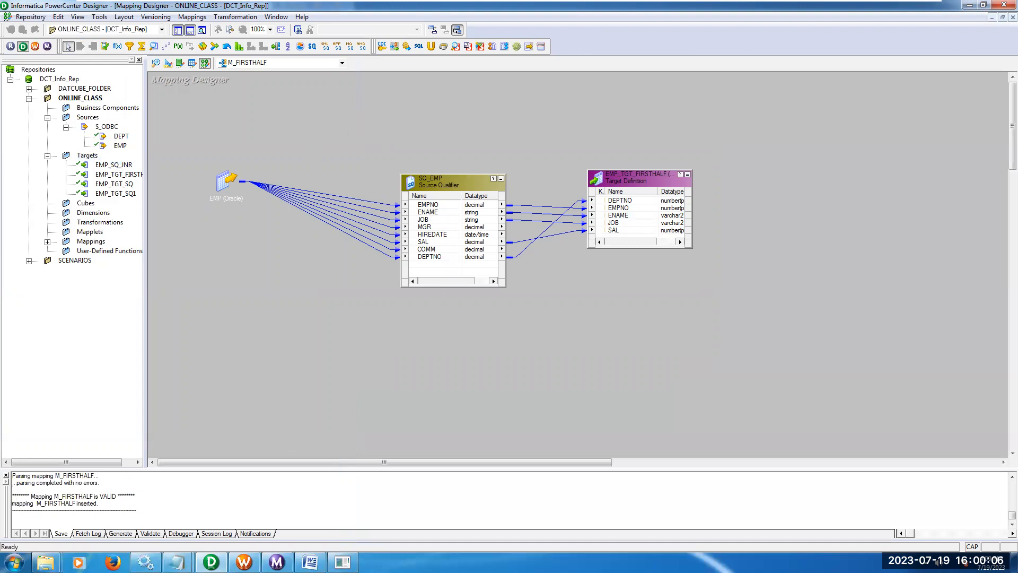
# Start the debugger for the M_FIRSTHALF mapping and advance to the debug session's connection settings.
pyautogui.click(244, 563)
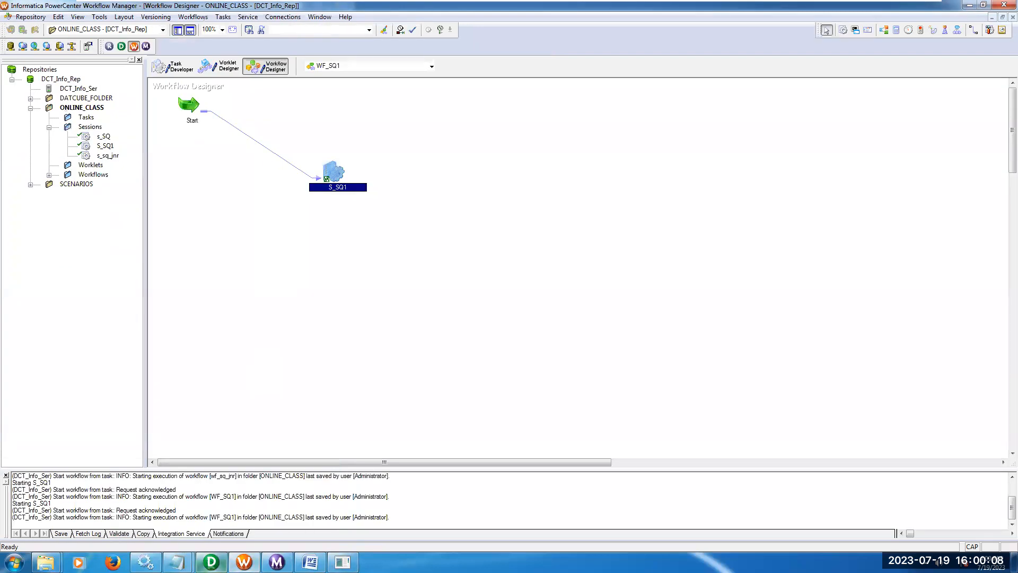
pyautogui.click(212, 562)
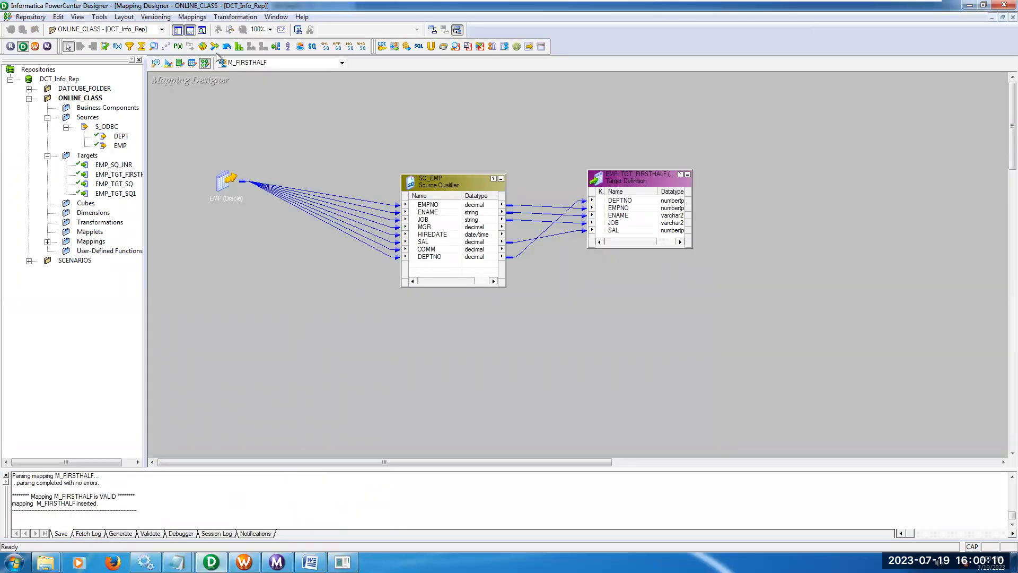
pyautogui.click(192, 17)
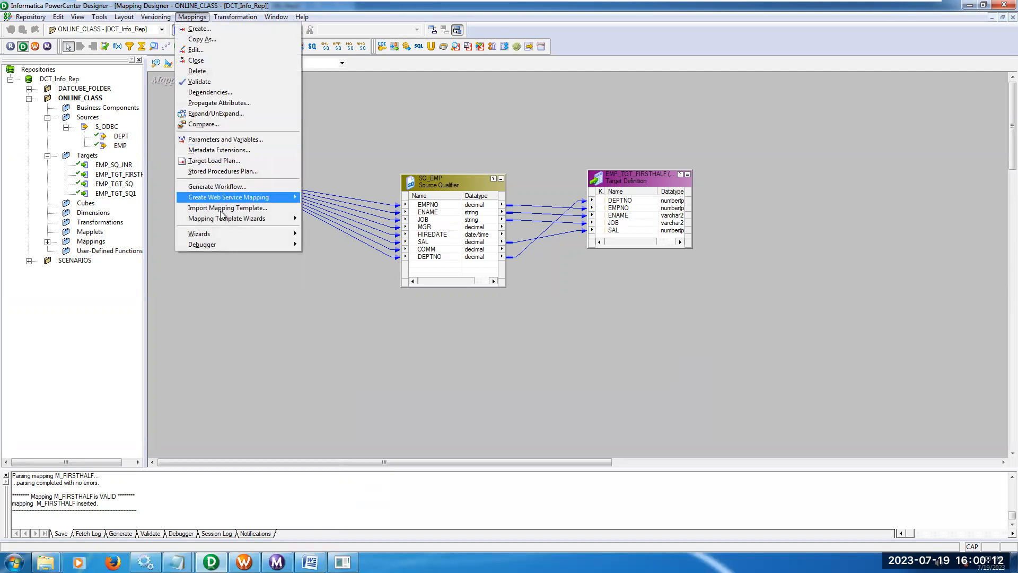
pyautogui.moveTo(221, 243)
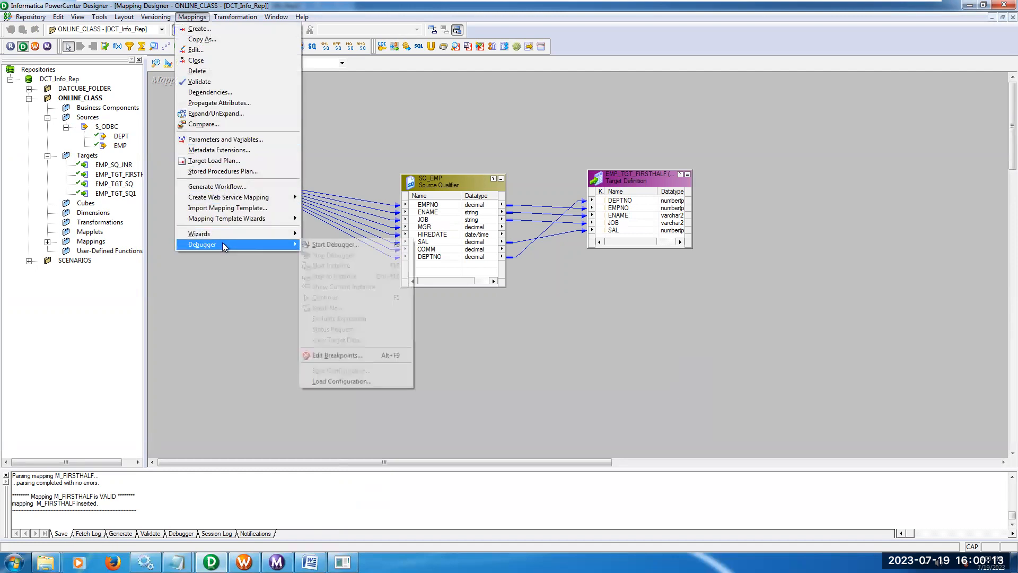
pyautogui.click(340, 243)
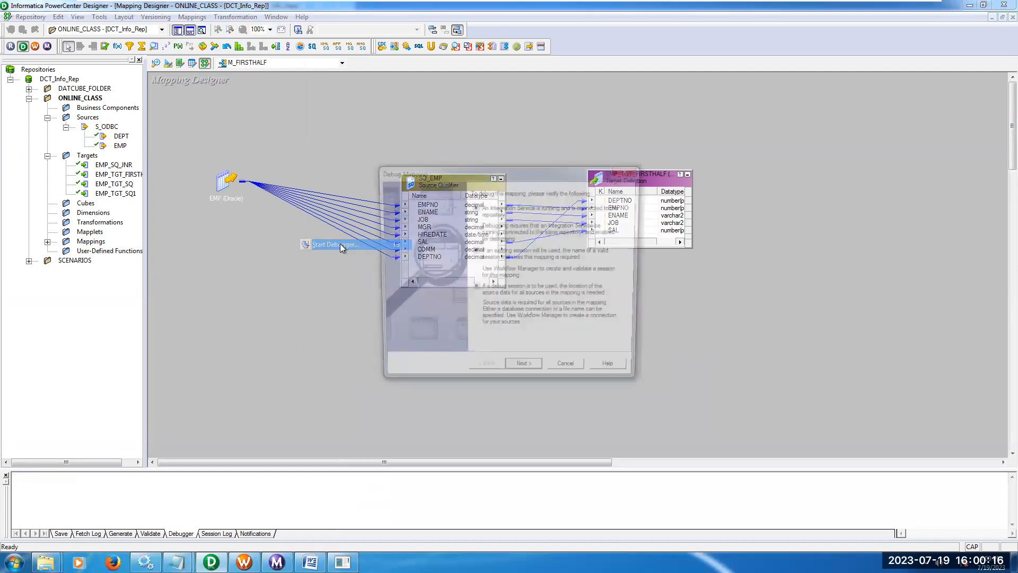
pyautogui.click(540, 373)
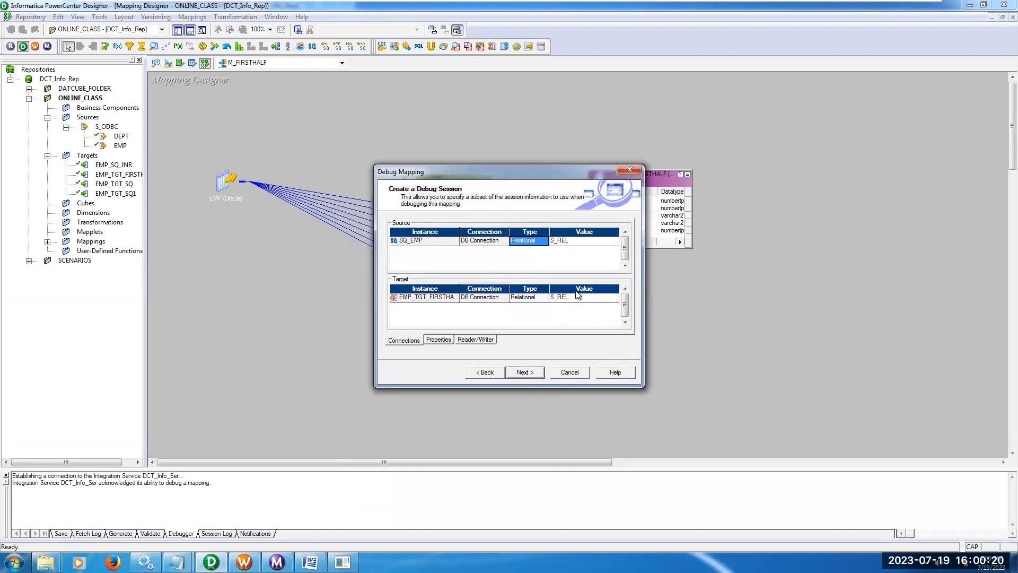
# Set the debug session's EMP_TGT_FIRSTHALF target connection to T_REL and continue.
pyautogui.click(610, 298)
pyautogui.click(614, 298)
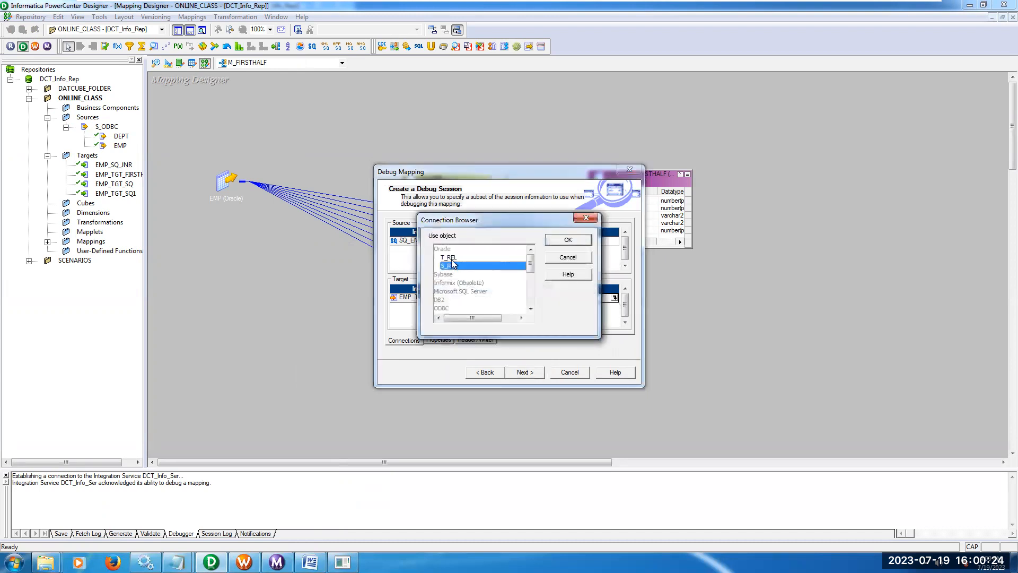
pyautogui.doubleClick(451, 261)
pyautogui.click(534, 373)
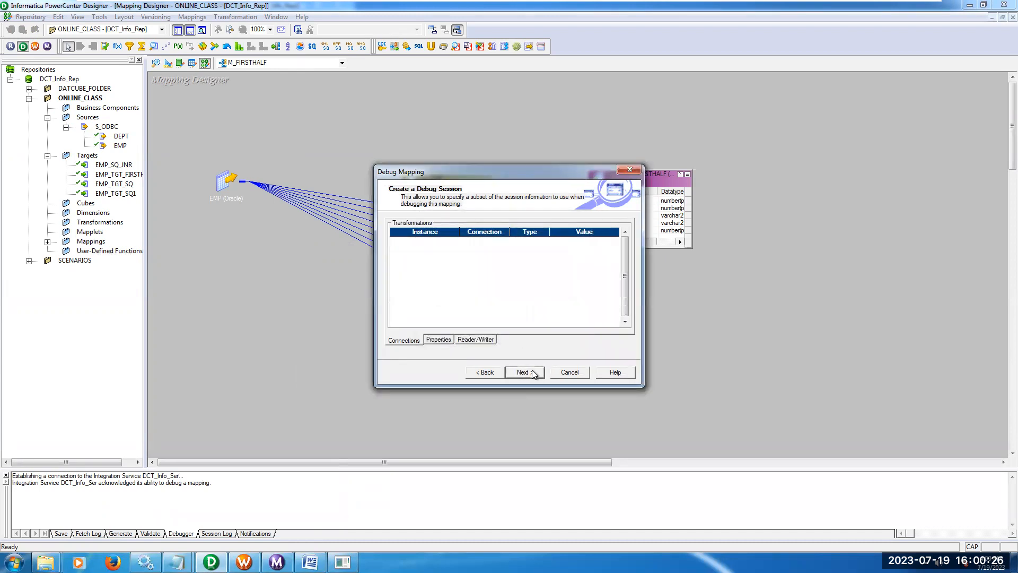
# Turn off discarding of target data in the target table options and finish the debugger setup.
pyautogui.click(524, 373)
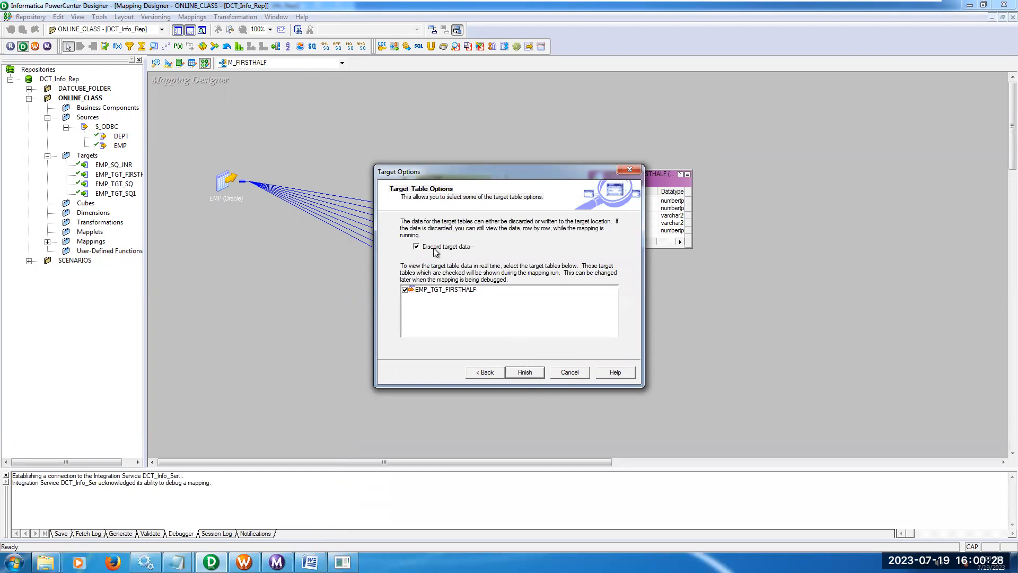
pyautogui.click(435, 251)
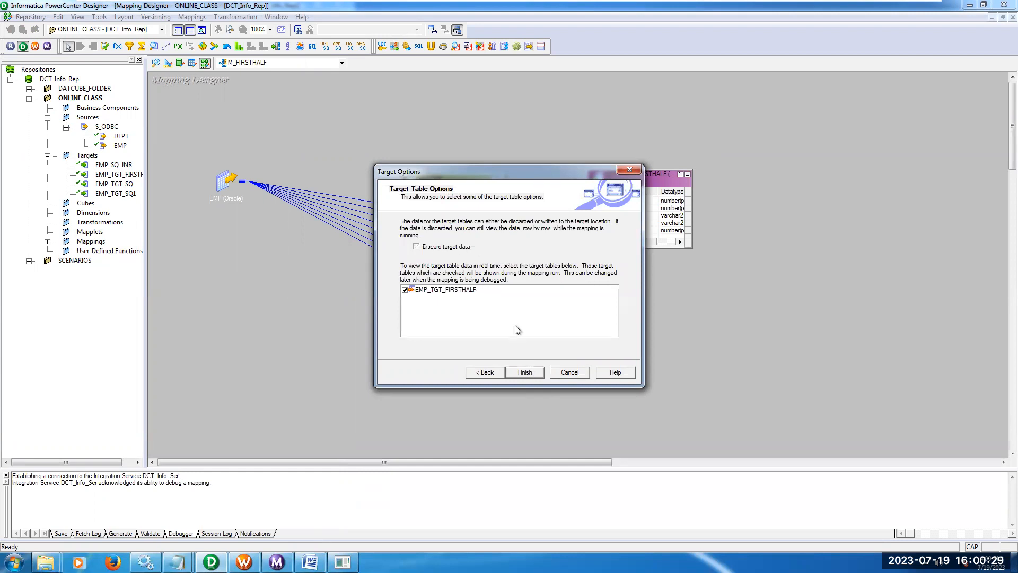
pyautogui.click(525, 372)
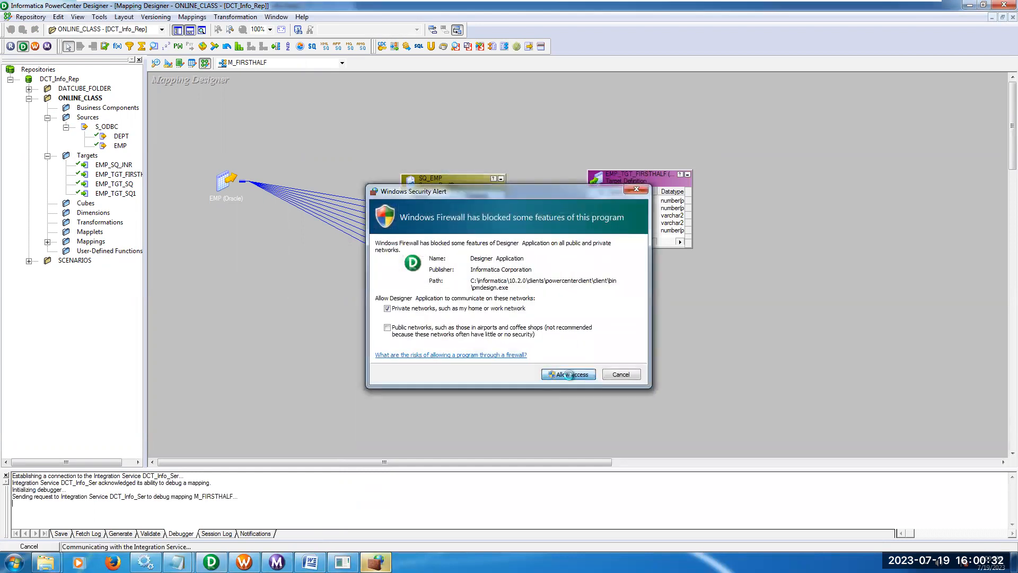
# Allow Designer through the firewall on private networks and advance the debugger by instance until the M_FIRSTHALF run completes.
pyautogui.click(568, 374)
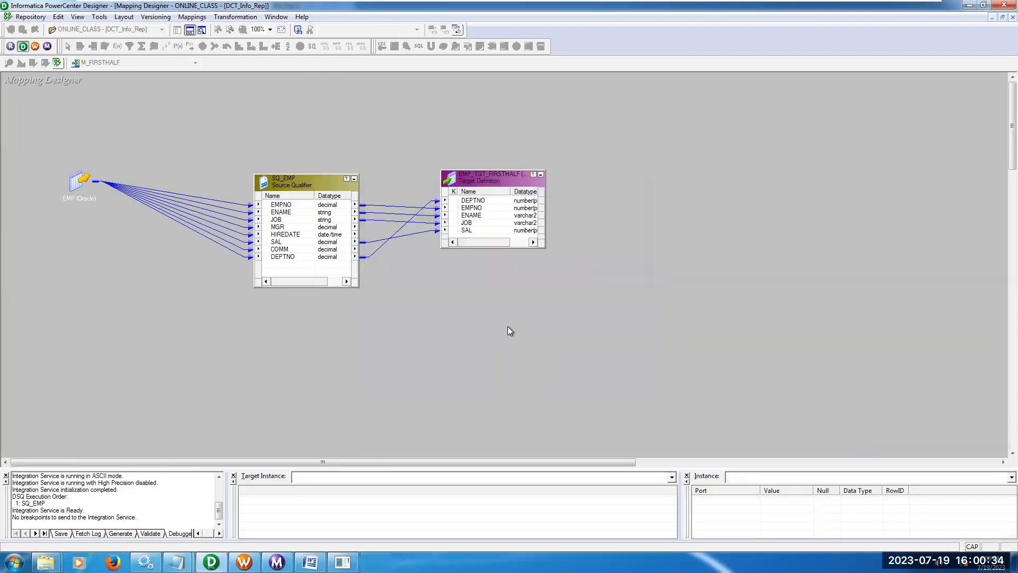
pyautogui.click(192, 17)
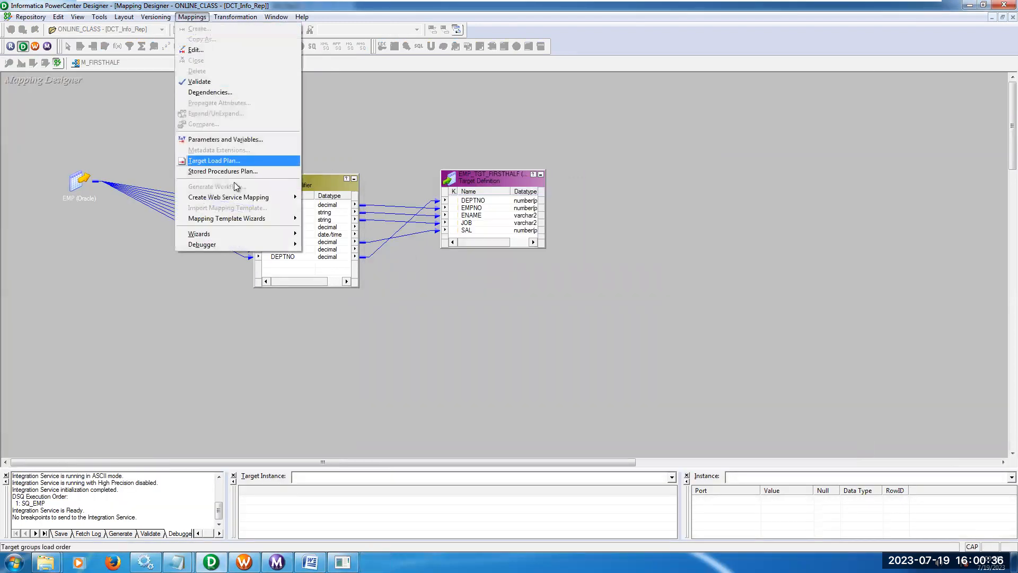
pyautogui.moveTo(239, 244)
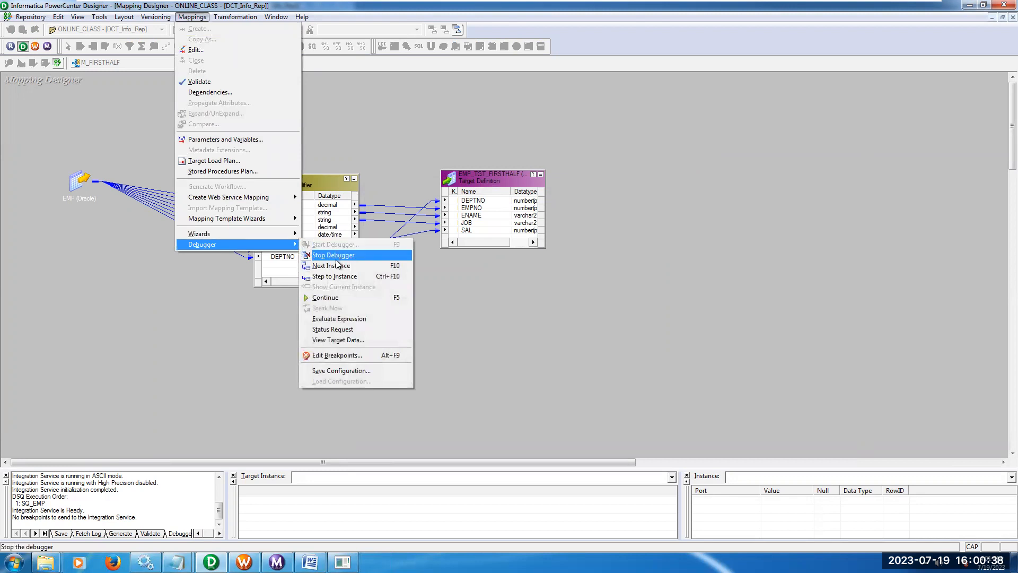
pyautogui.click(338, 267)
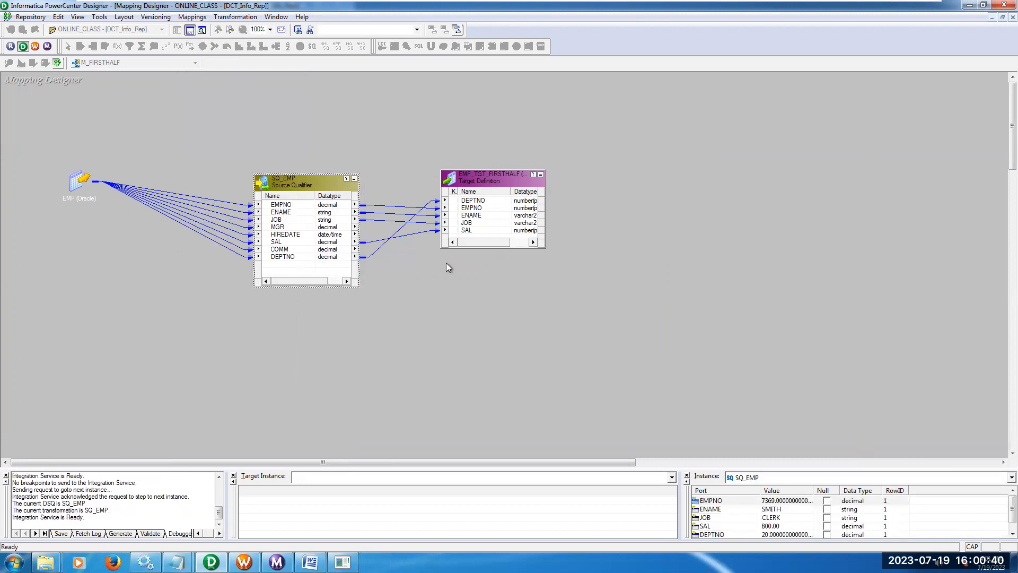
pyautogui.press('F10')
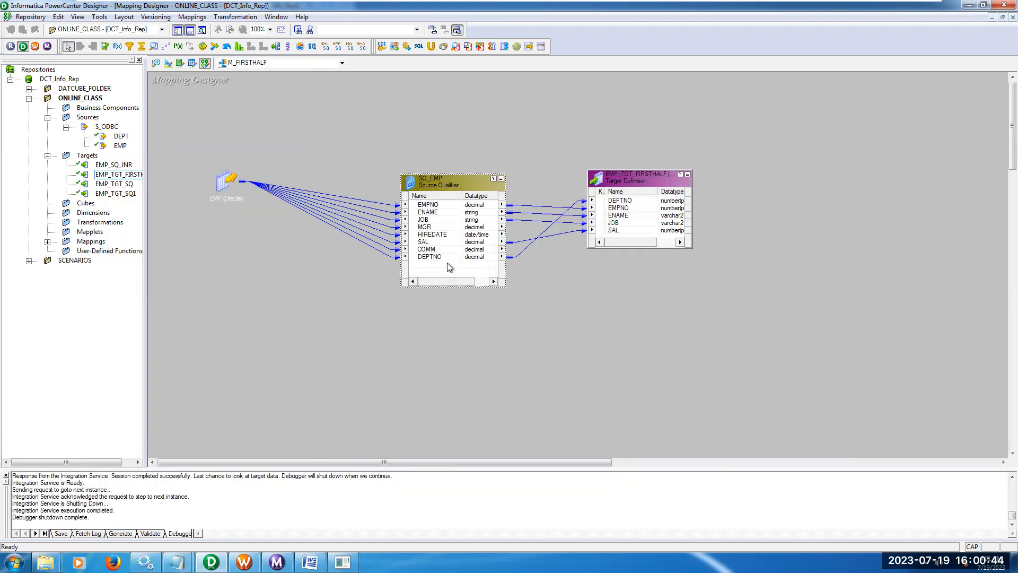
# Open the data preview for the EMP_TGT_FIRSTHALF target and fill in the database username and owner name.
pyautogui.rightClick(657, 182)
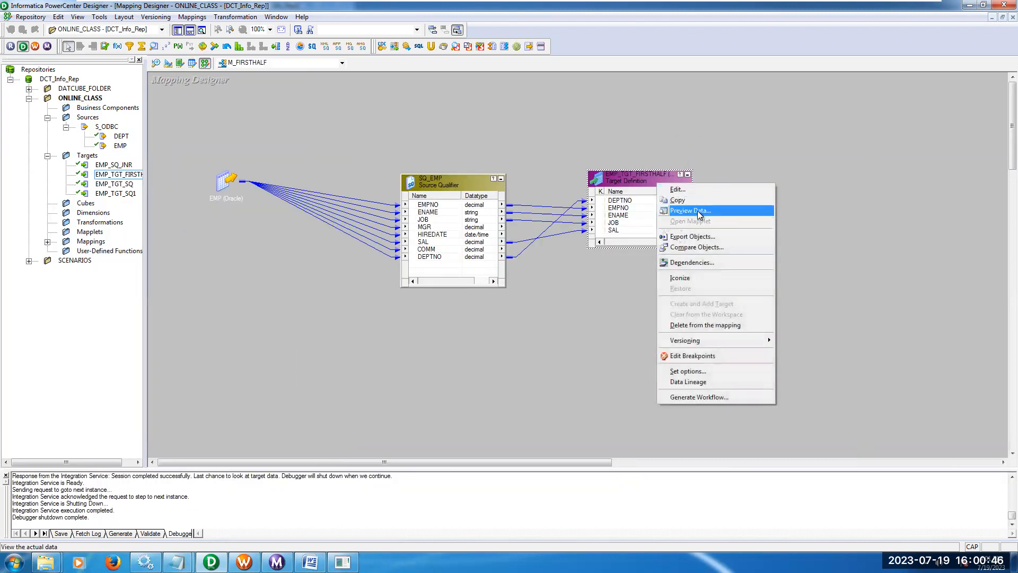
pyautogui.click(698, 211)
pyautogui.click(486, 222)
pyautogui.rightClick(487, 222)
pyautogui.click(518, 267)
pyautogui.doubleClick(489, 213)
pyautogui.rightClick(489, 214)
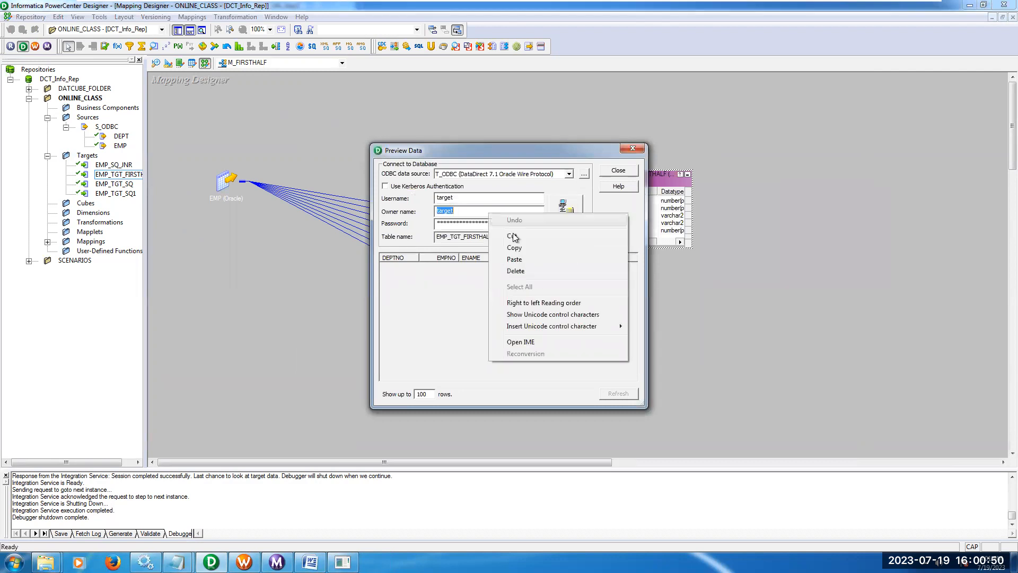
pyautogui.click(512, 249)
# Enter the target database password, connect to preview the EMP_TGT_FIRSTHALF rows, and close the preview.
pyautogui.click(490, 224)
pyautogui.rightClick(489, 223)
pyautogui.click(484, 225)
pyautogui.doubleClick(484, 224)
pyautogui.rightClick(484, 225)
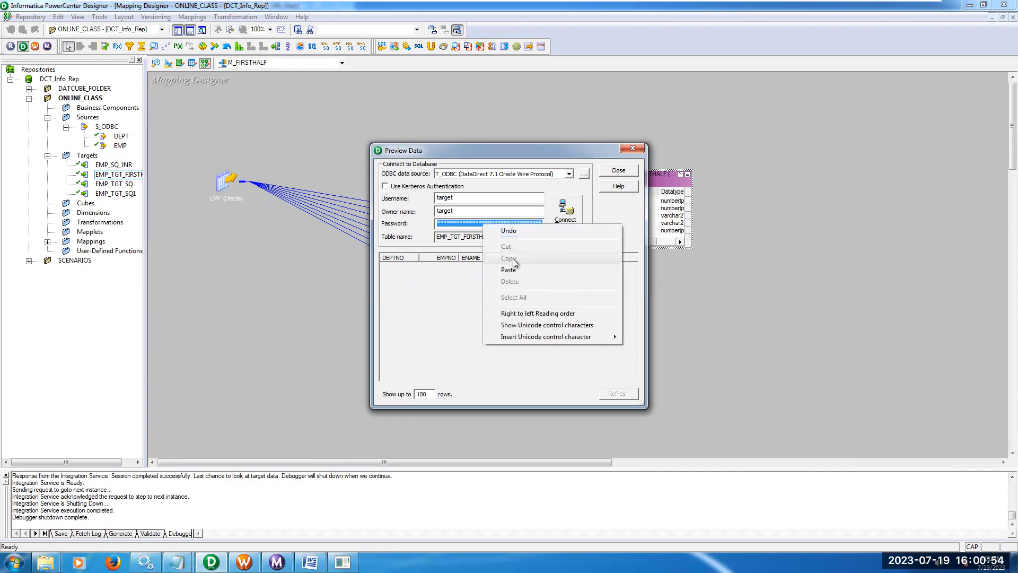
pyautogui.click(513, 264)
pyautogui.press('Return')
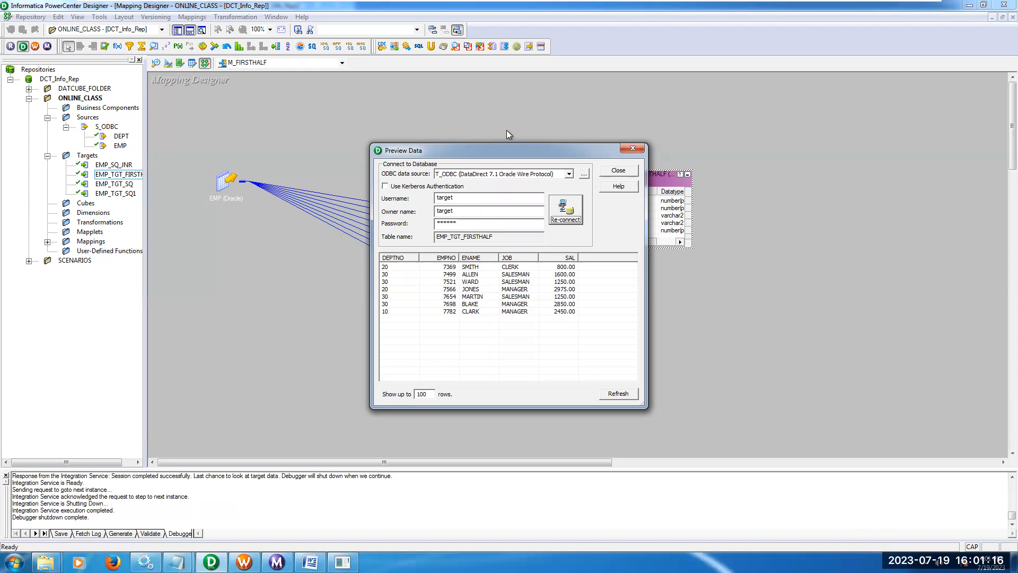
pyautogui.moveTo(507, 151); pyautogui.dragTo(520, 125)
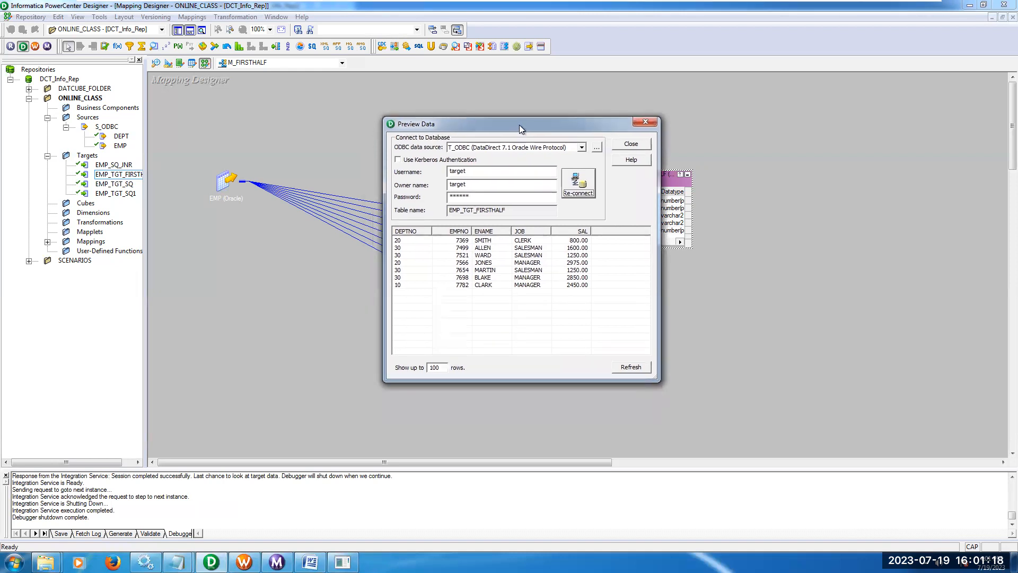
pyautogui.click(619, 148)
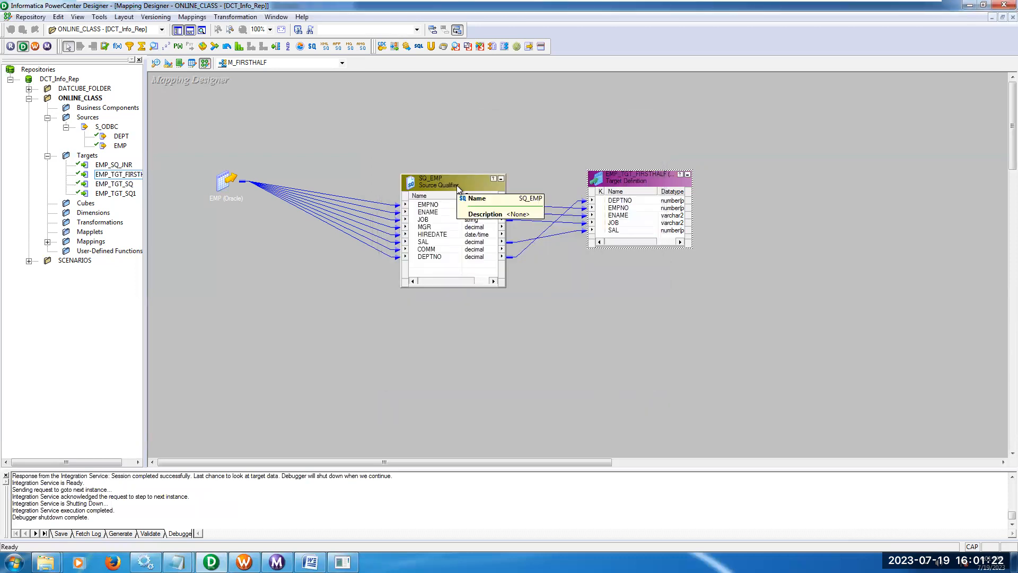
# In SQ_EMP's SQL query, duplicate the SELECT ... FROM EMP part ahead of the existing query and put MINUS between them.
pyautogui.moveTo(177, 562)
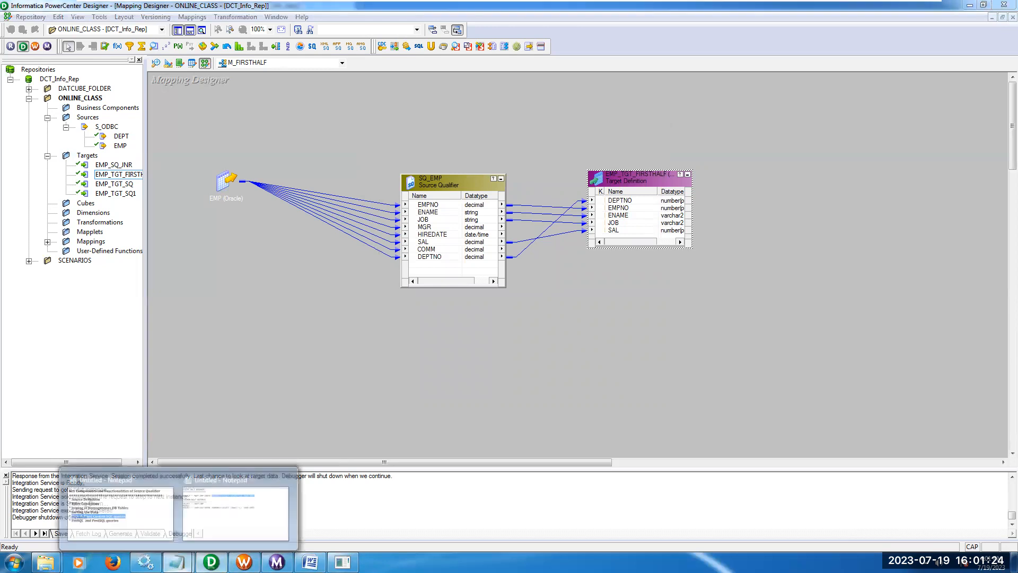
pyautogui.doubleClick(460, 186)
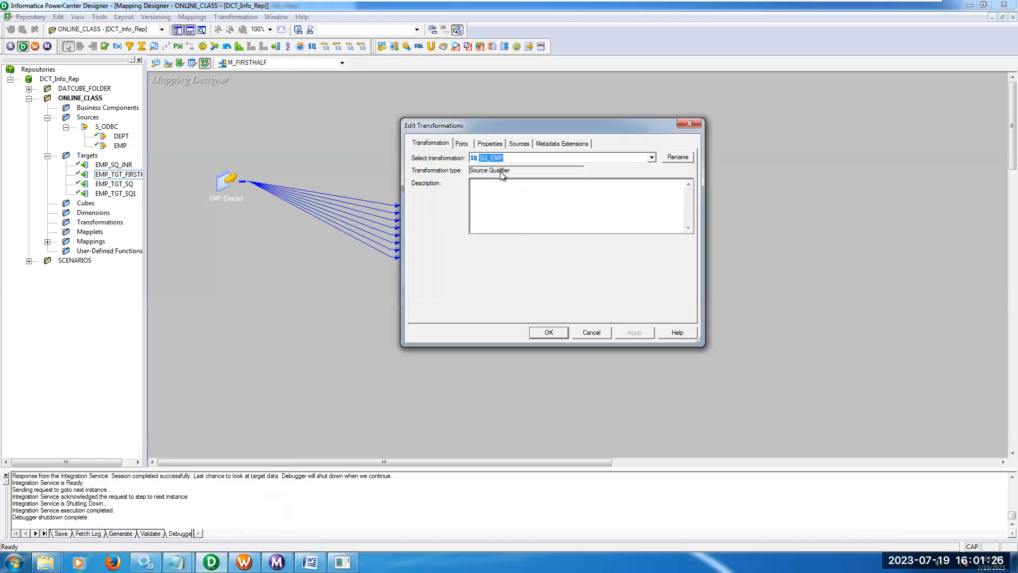
pyautogui.click(490, 143)
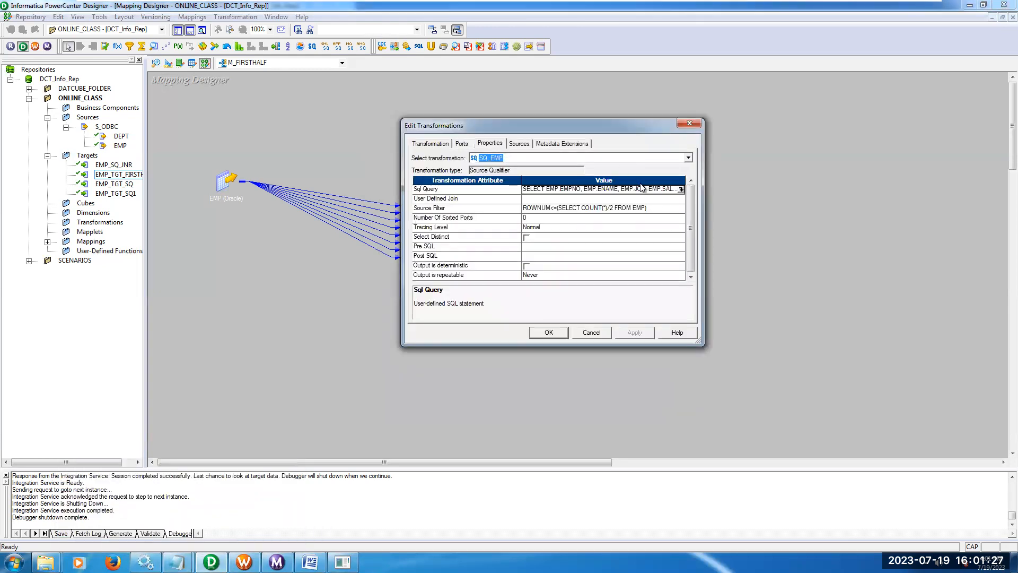
pyautogui.click(681, 190)
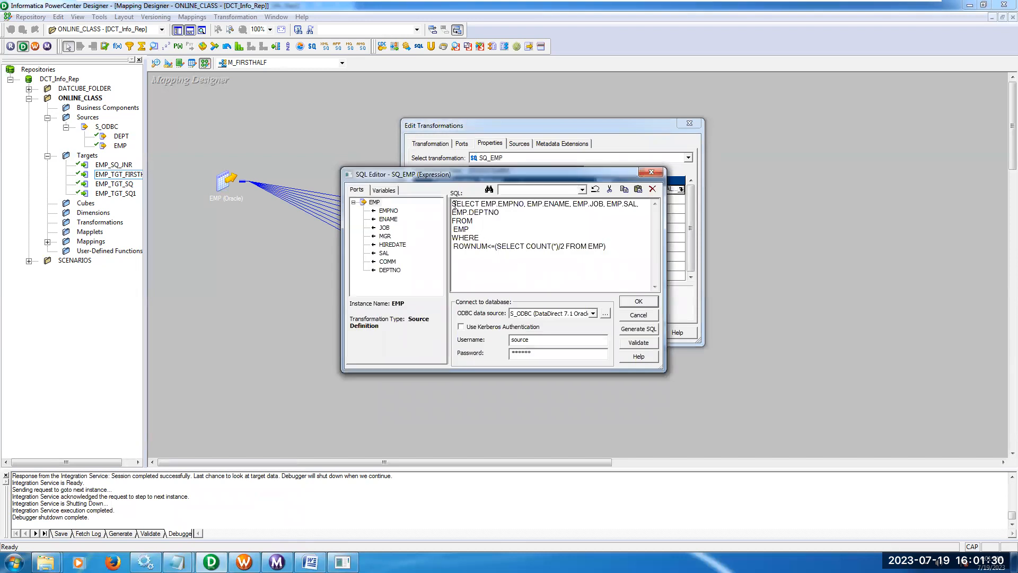
pyautogui.moveTo(454, 204); pyautogui.dragTo(480, 227)
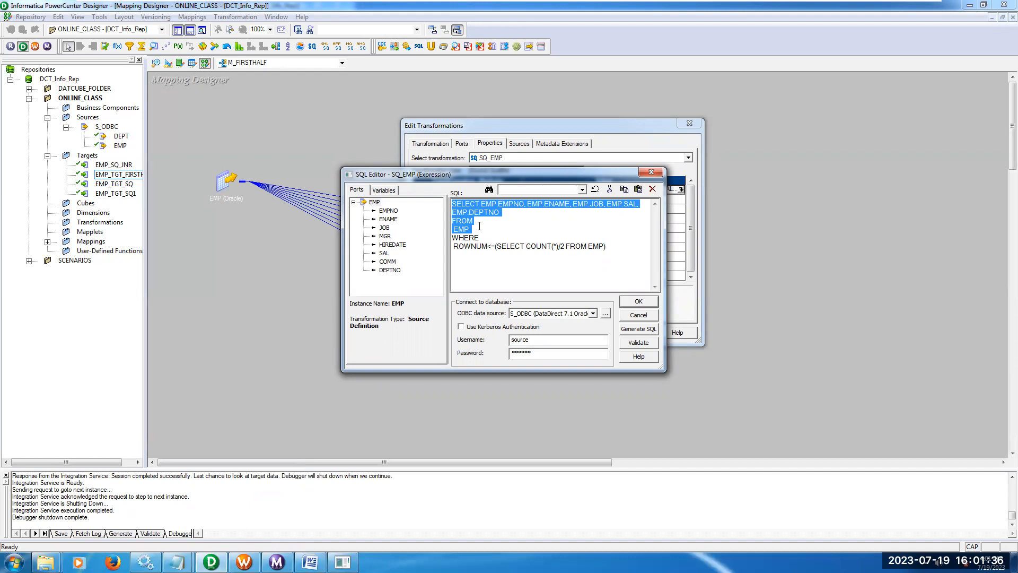
pyautogui.click(453, 205)
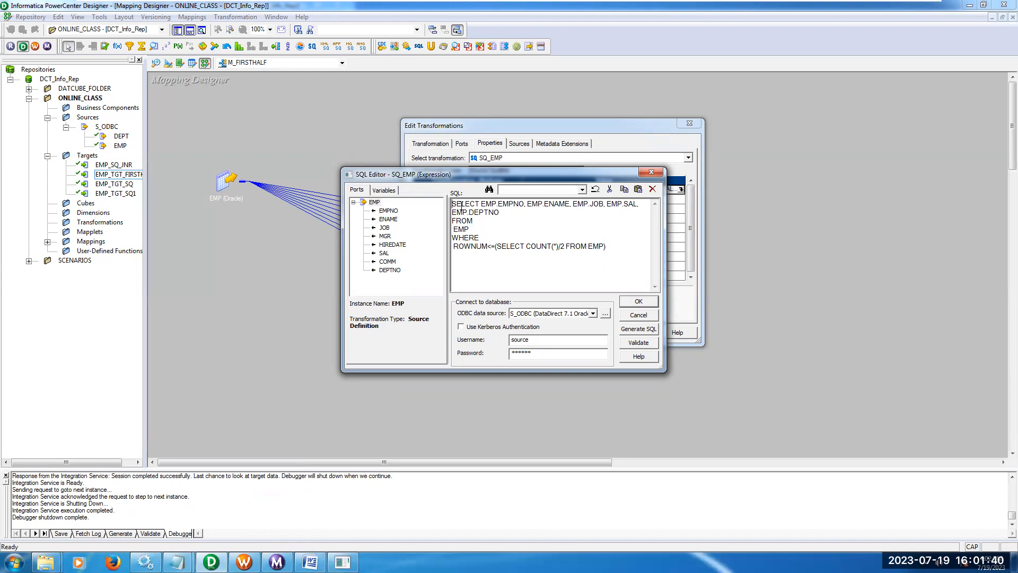
pyautogui.hotkey('ctrl', 'v')
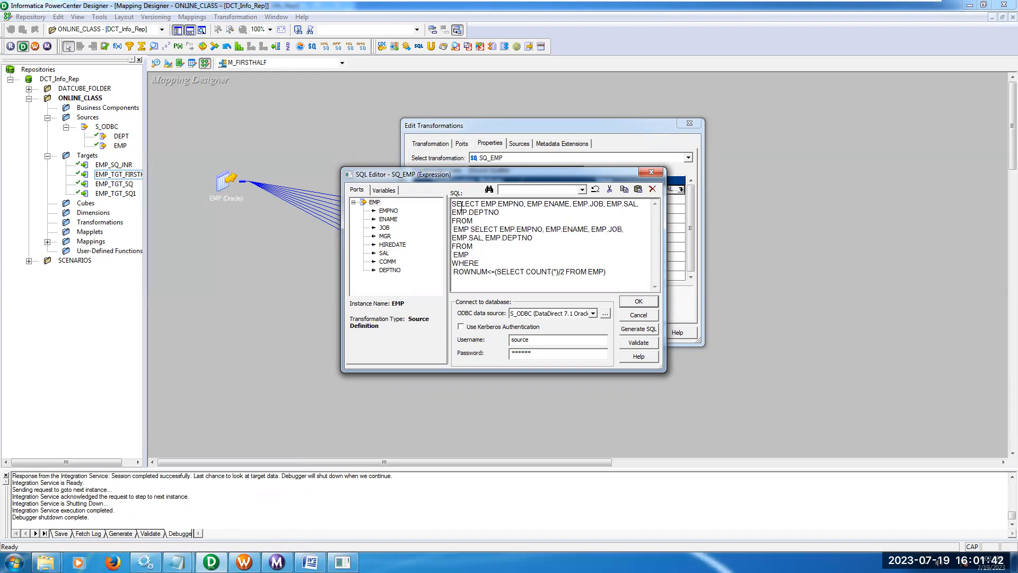
pyautogui.press('Return')
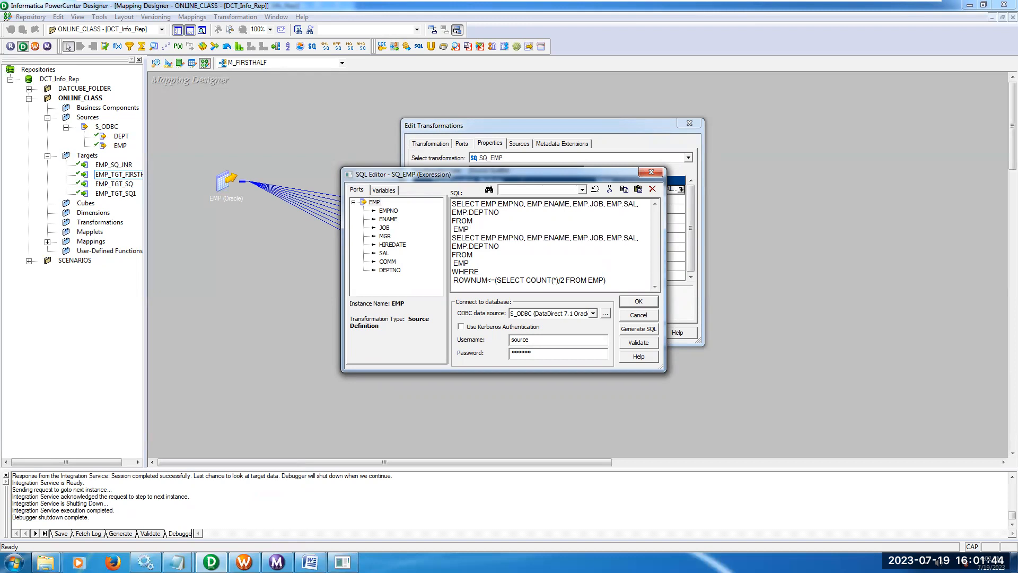
pyautogui.write('MINUS')
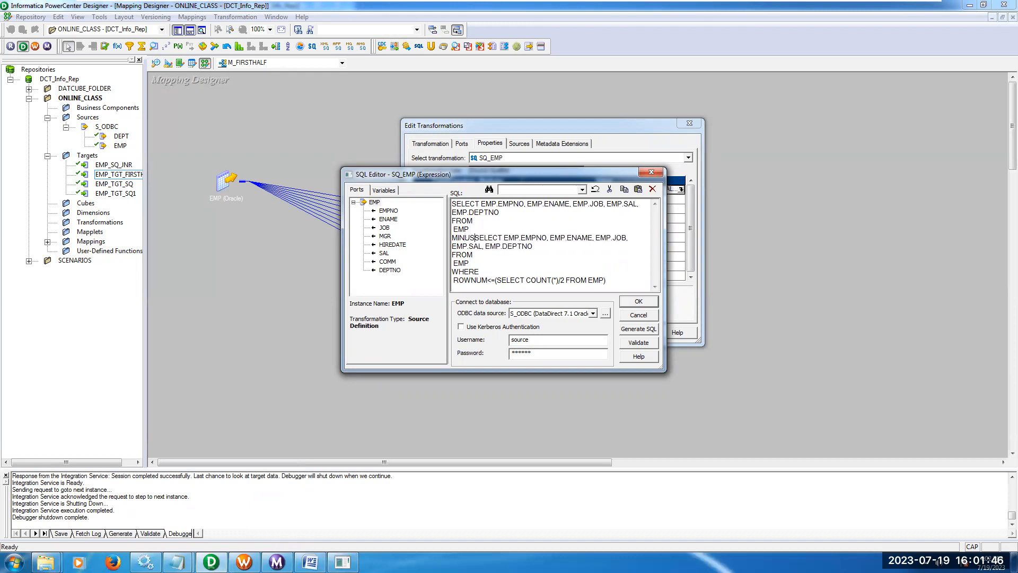
pyautogui.press('Return')
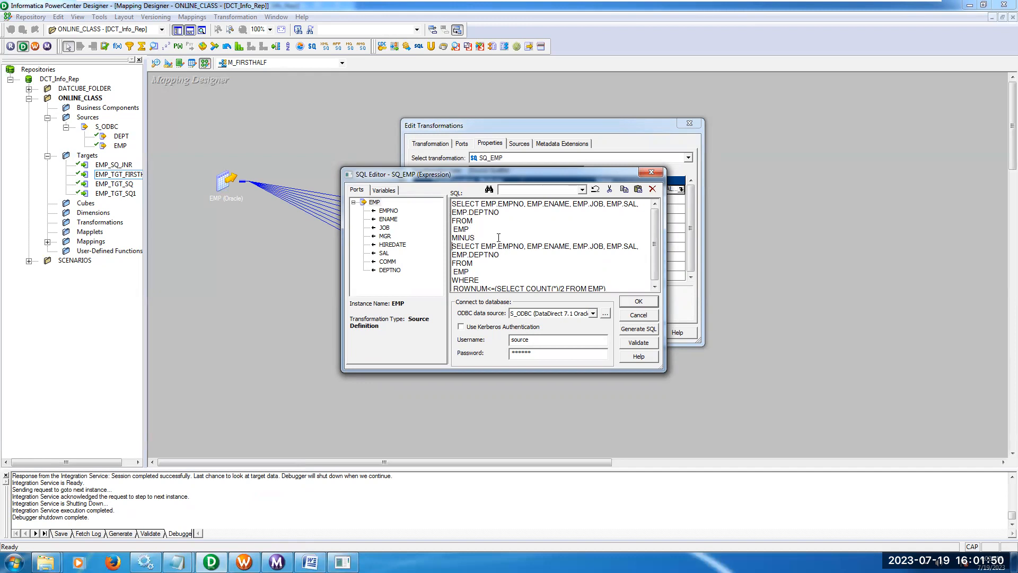
# Copy the complete MINUS query from the SQL editor and run it in SQL Plus, ending it with a semicolon.
pyautogui.hotkey('ctrl', 'a')
pyautogui.hotkey('ctrl', 'c')
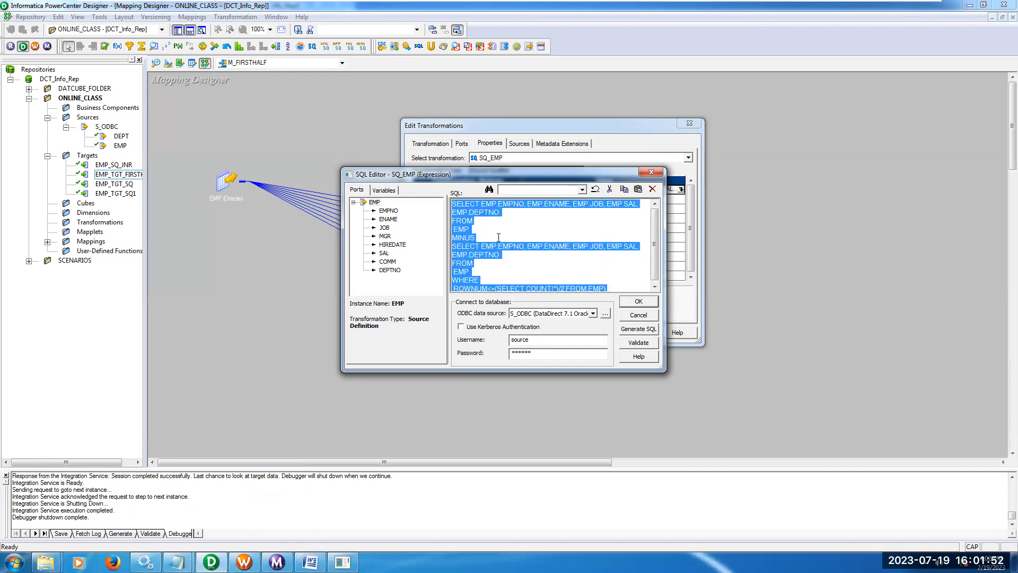
pyautogui.click(342, 562)
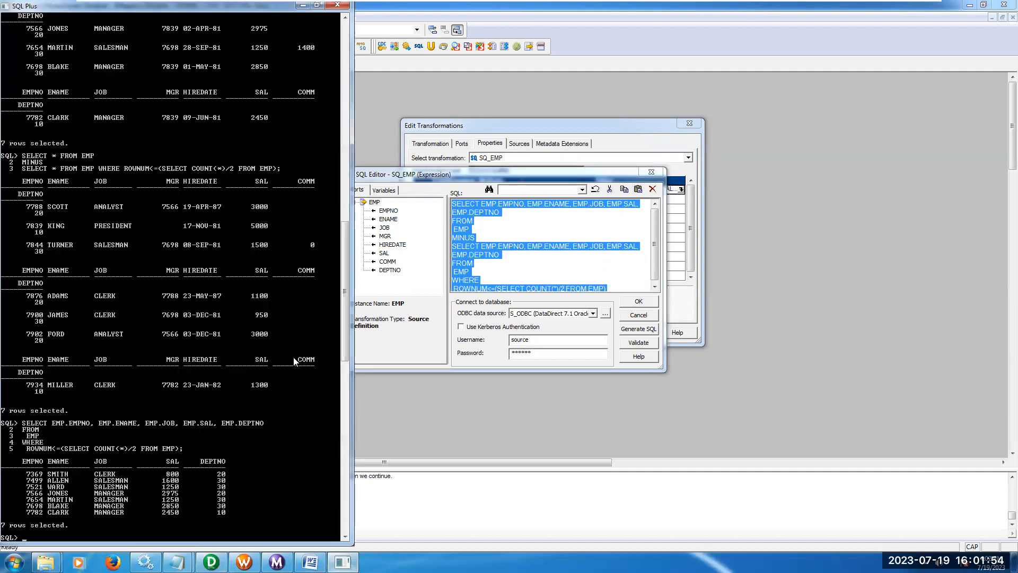
pyautogui.rightClick(272, 11)
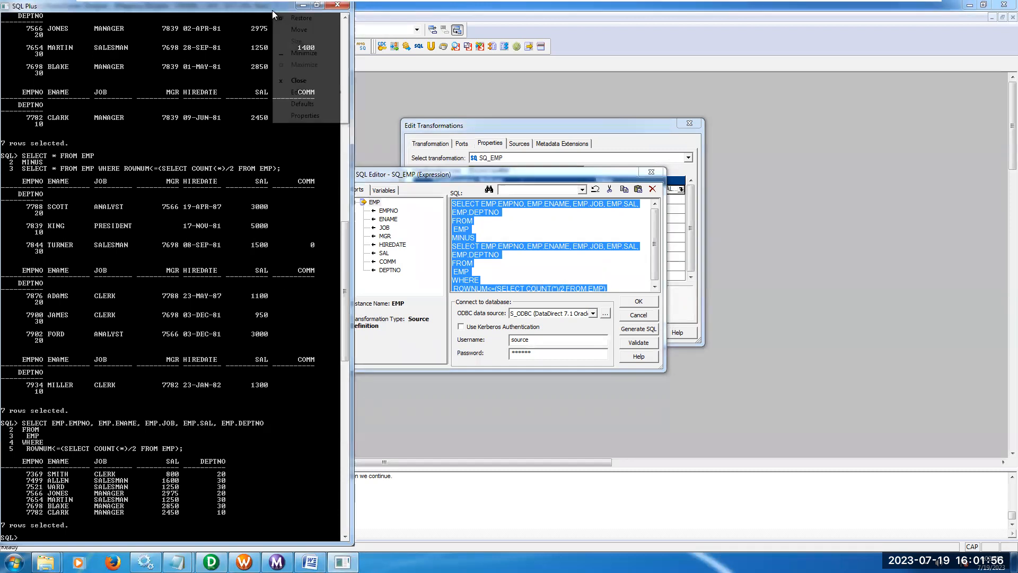
pyautogui.moveTo(316, 91)
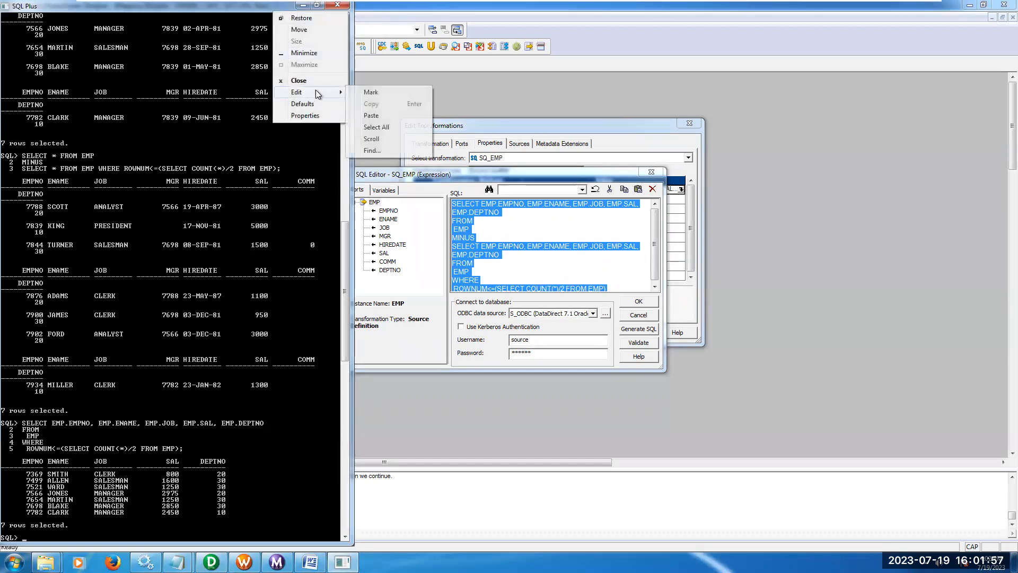
pyautogui.click(371, 115)
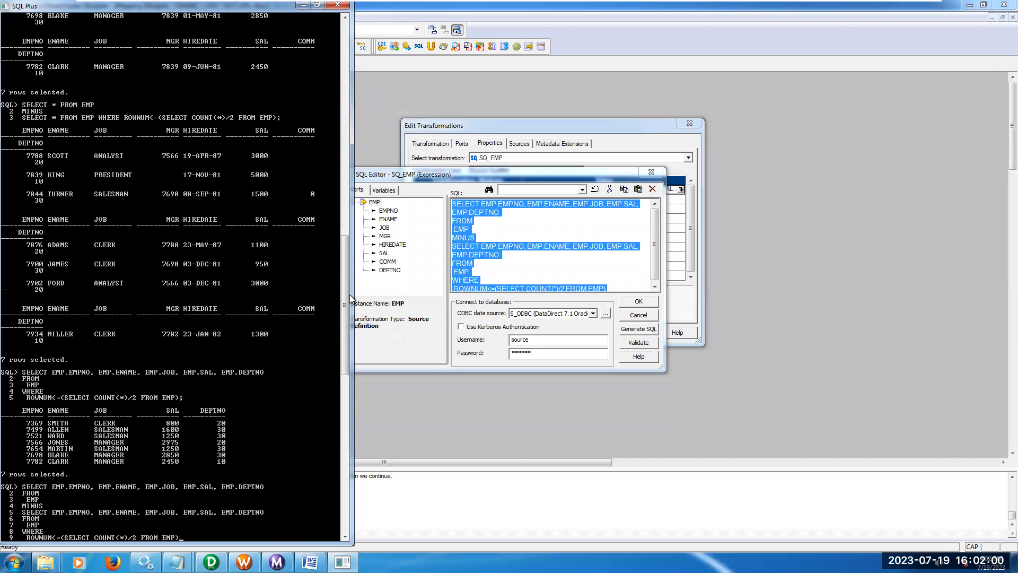
pyautogui.write(';')
pyautogui.press('Return')
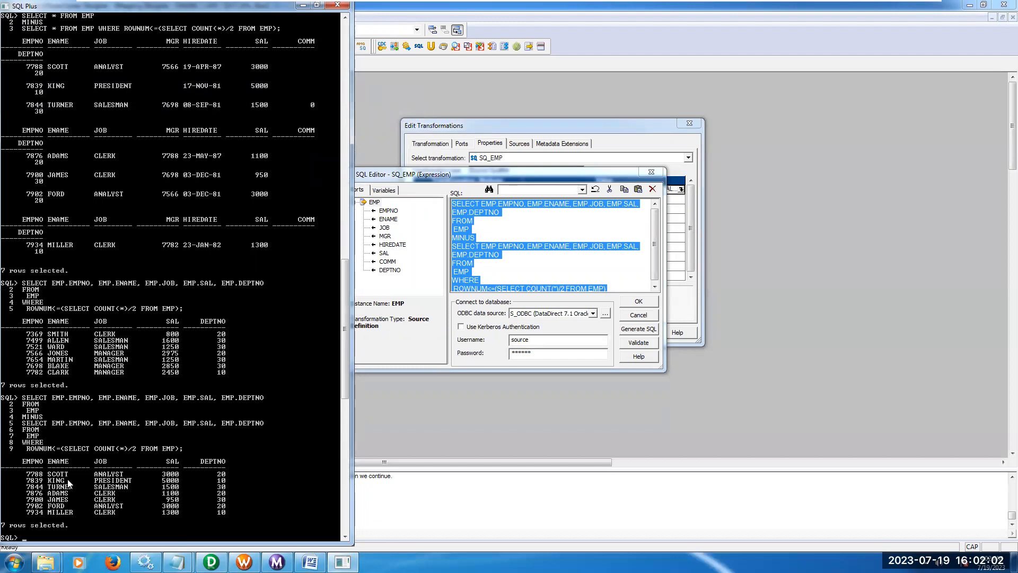
# Accept the MINUS query and the SQ_EMP property changes, and save the M_FIRSTHALF mapping.
pyautogui.click(647, 300)
pyautogui.click(647, 302)
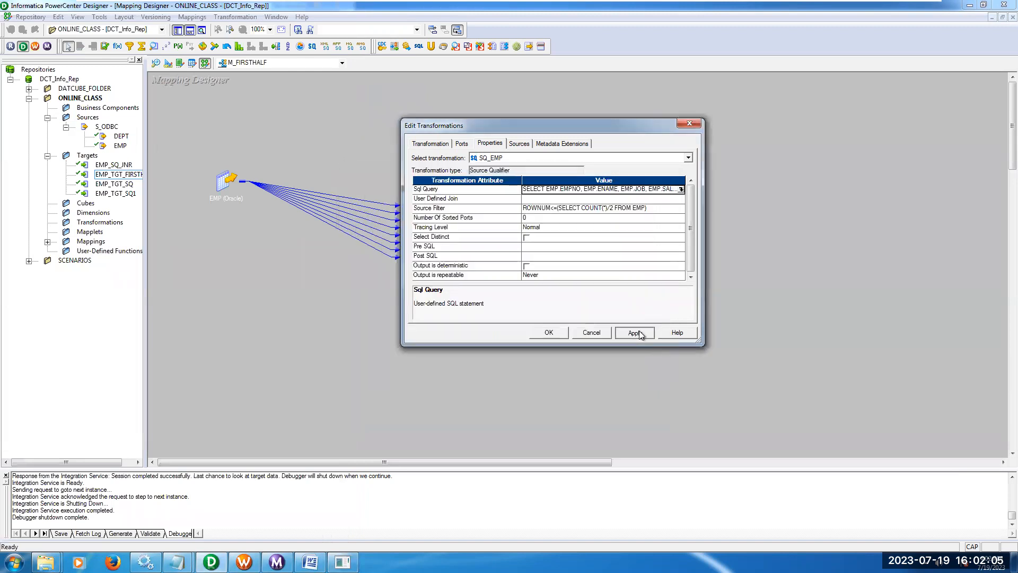
pyautogui.click(555, 333)
pyautogui.hotkey('ctrl', 's')
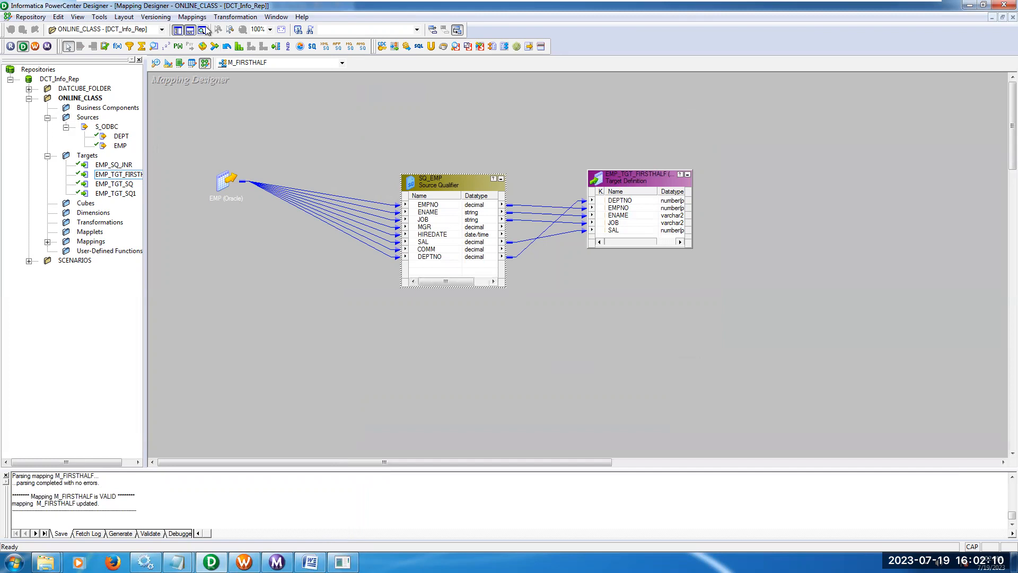
# Start debugging M_FIRSTHALF with a new debug session instance on DCT_Info_Ser, using connections S_REL and T_REL, without discarding target data.
pyautogui.click(192, 16)
pyautogui.moveTo(221, 244)
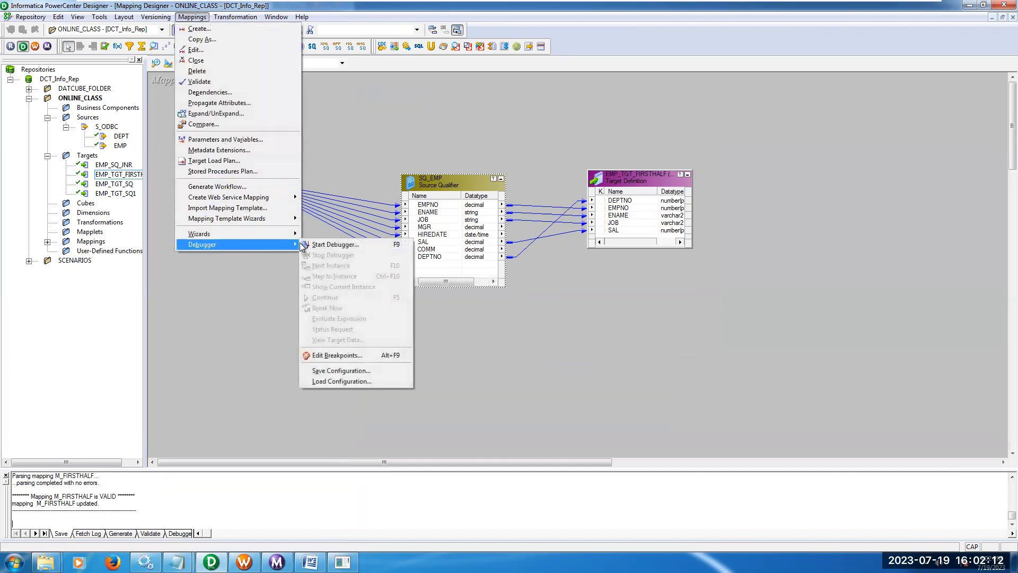
pyautogui.click(346, 245)
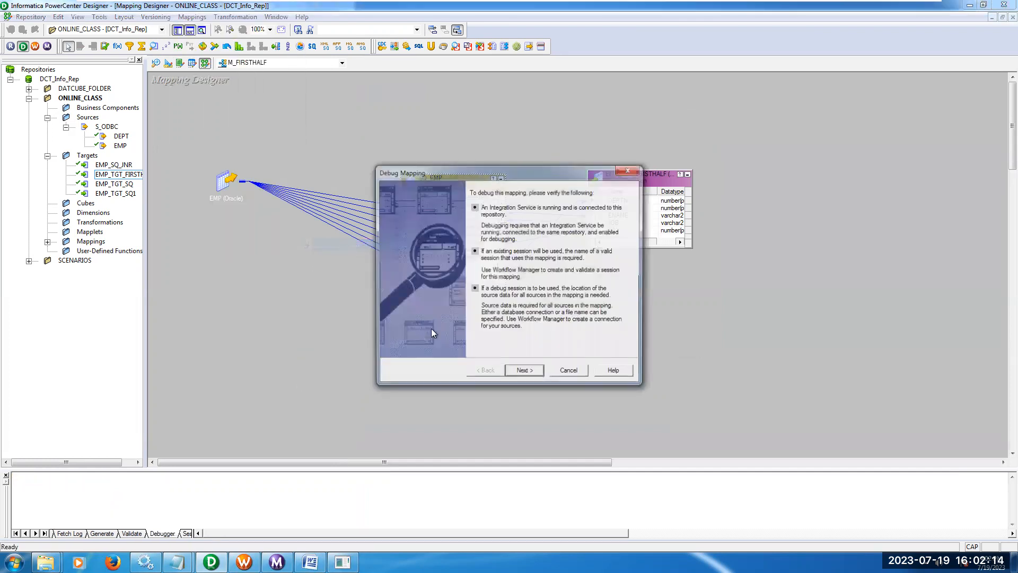
pyautogui.click(519, 372)
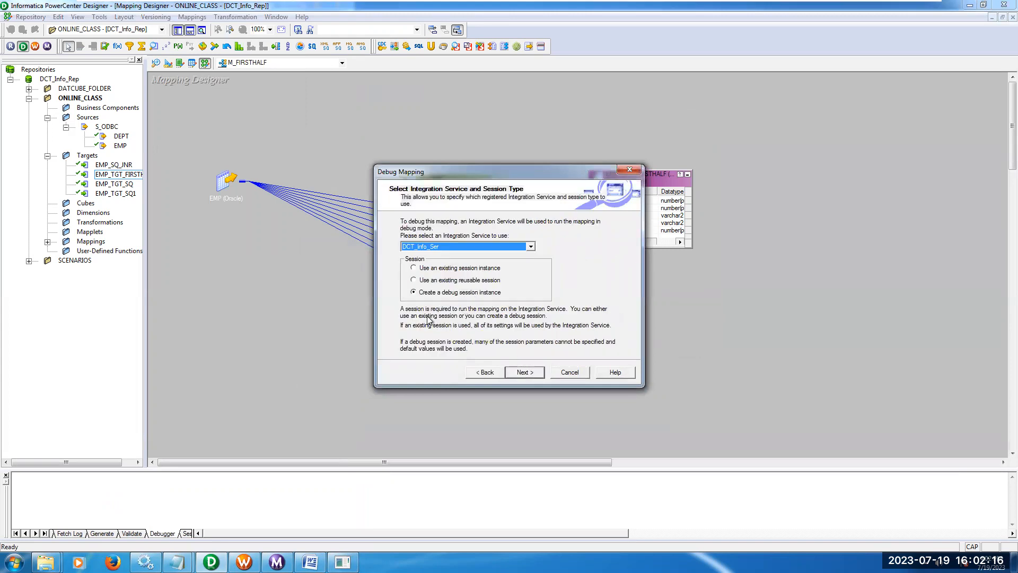
pyautogui.click(538, 373)
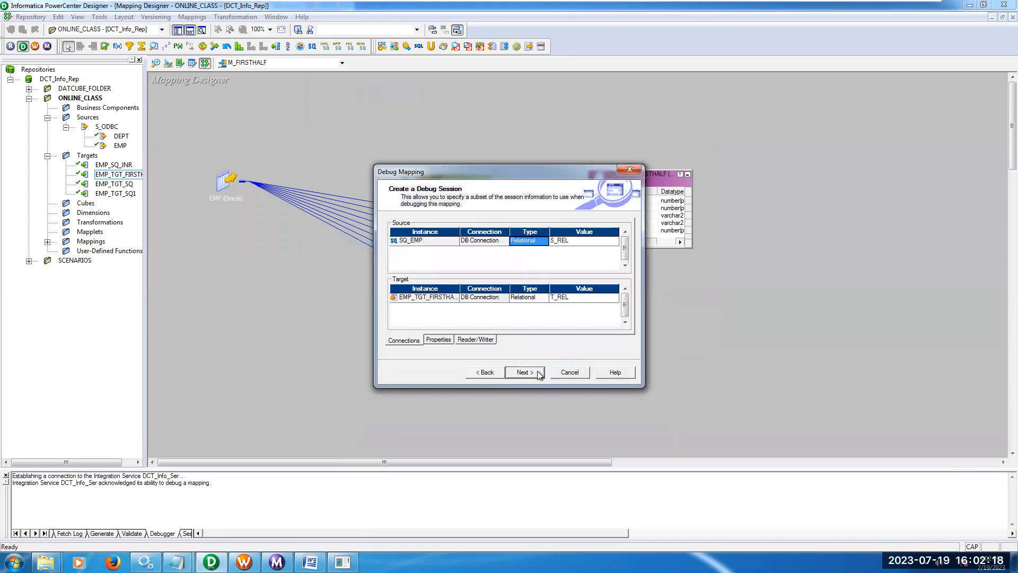
pyautogui.click(536, 372)
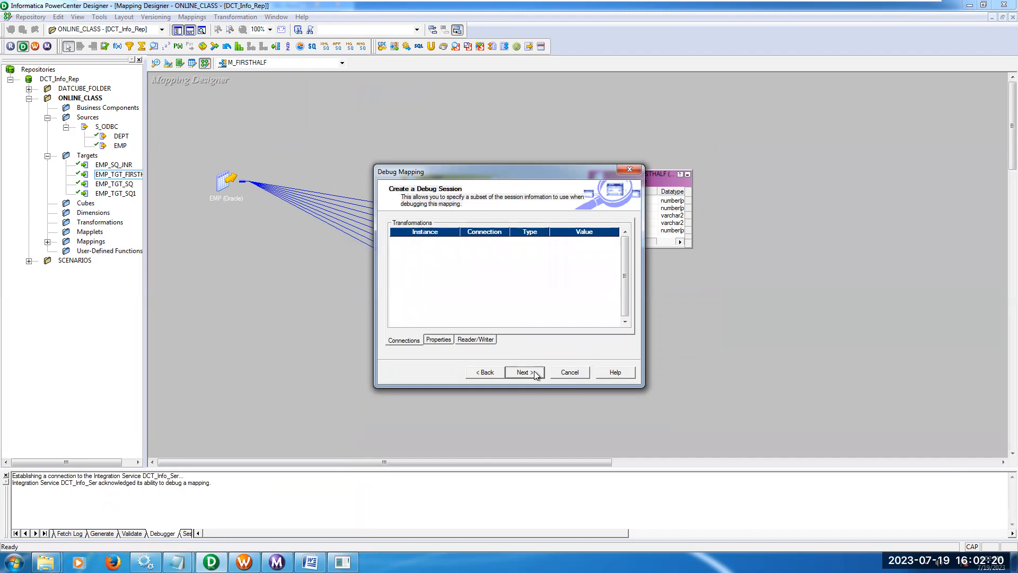
pyautogui.click(534, 371)
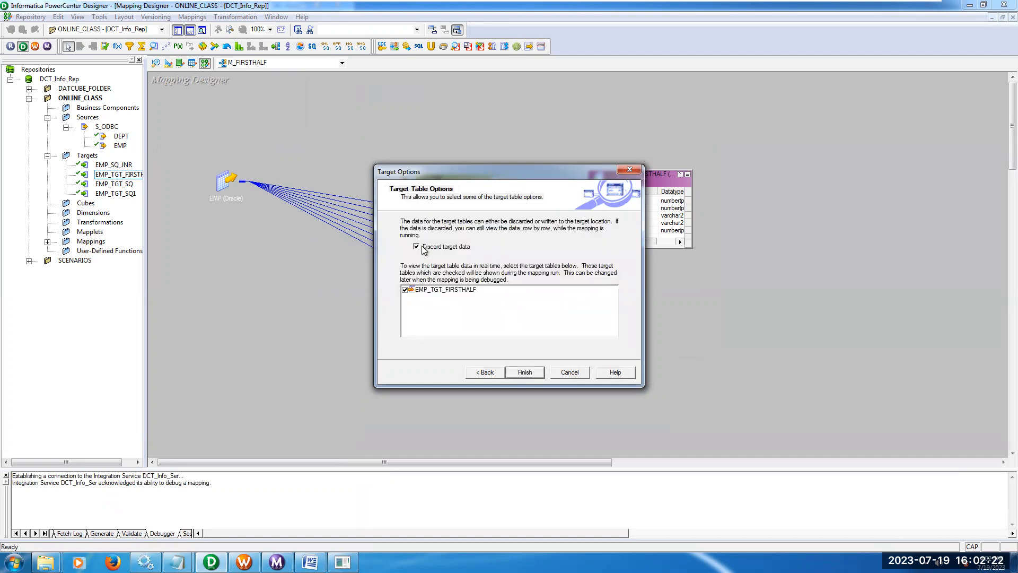
pyautogui.click(523, 372)
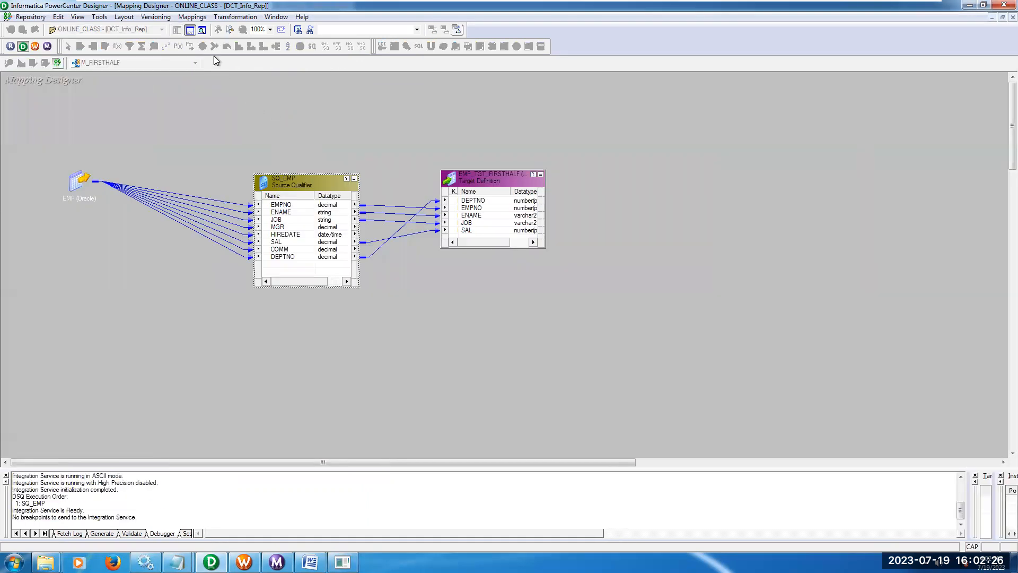
# Advance the debugger instance by instance through the M_FIRSTHALF mapping until the session completes and the debugger shuts down.
pyautogui.click(192, 17)
pyautogui.moveTo(221, 246)
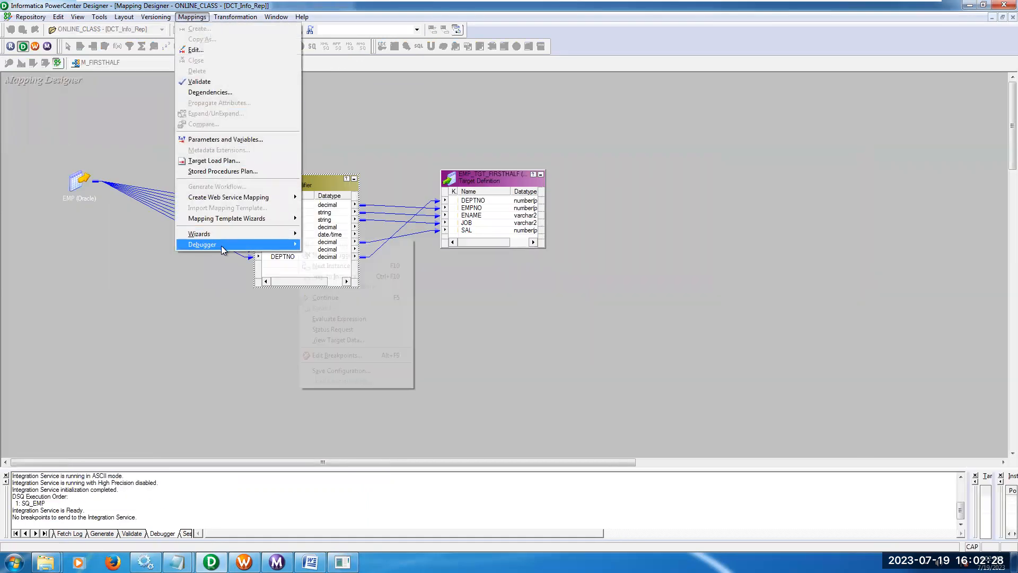
pyautogui.click(331, 266)
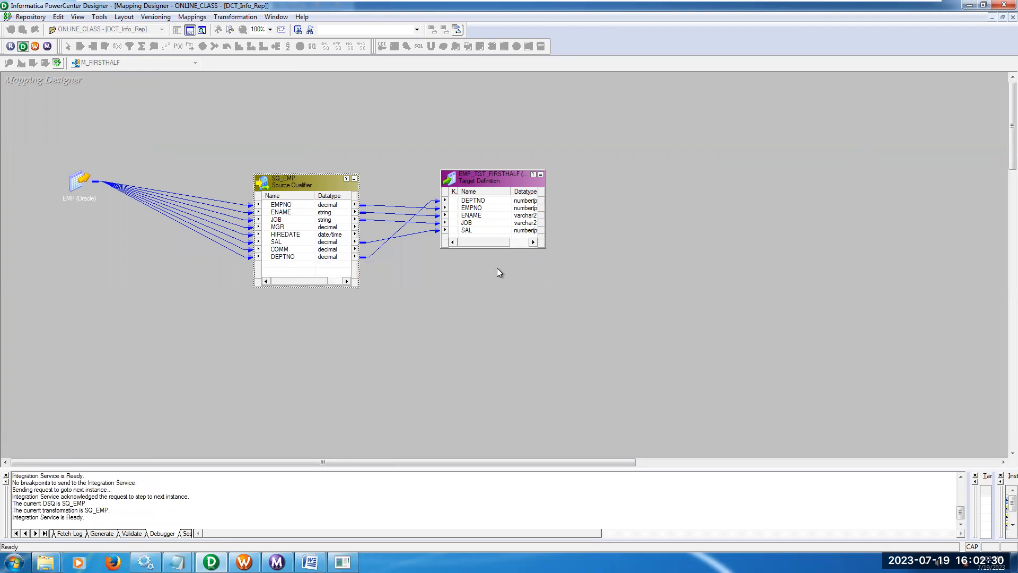
pyautogui.press('F10')
pyautogui.press('F10')
pyautogui.press('F10')
pyautogui.press('F10')
pyautogui.press('F10')
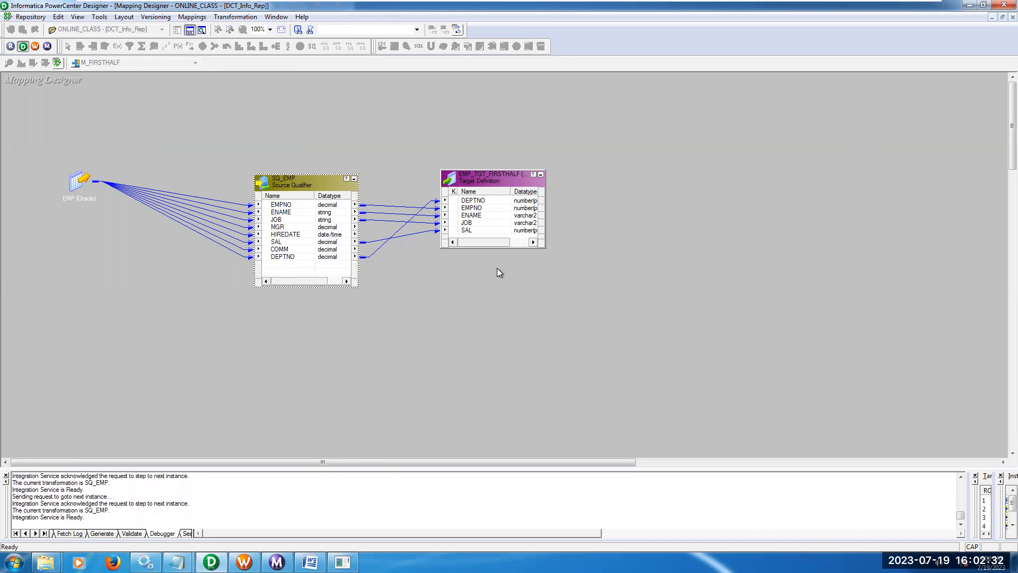
pyautogui.press('F10')
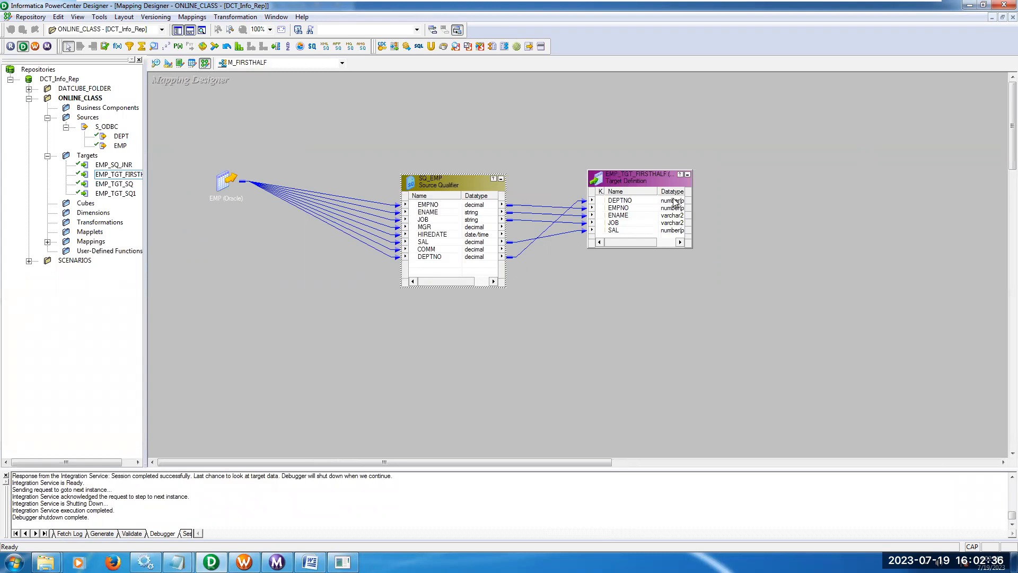
# Open the data preview of the EMP_TGT_FIRSTHALF target, enter the target database password, and connect.
pyautogui.rightClick(648, 177)
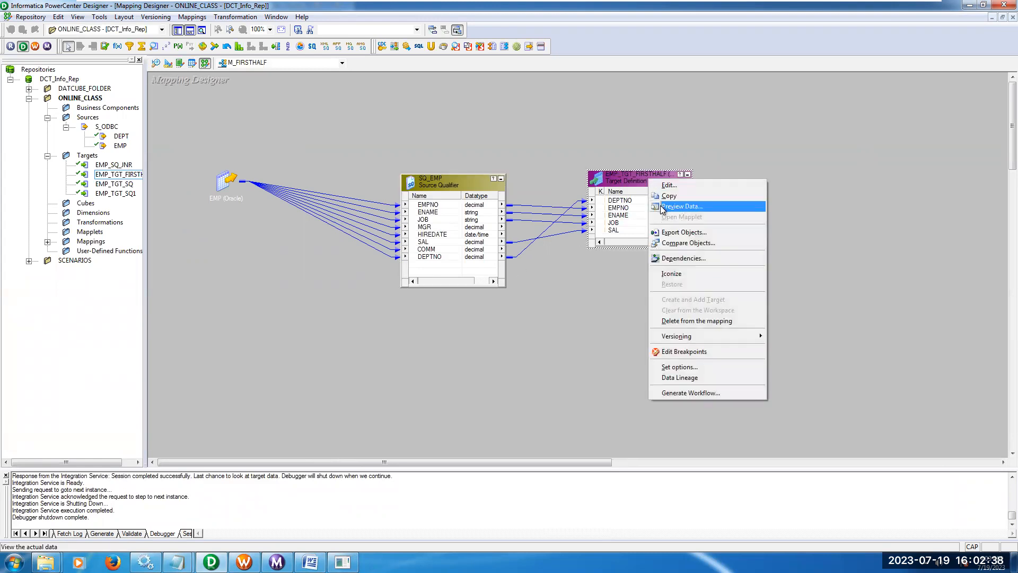
pyautogui.click(669, 206)
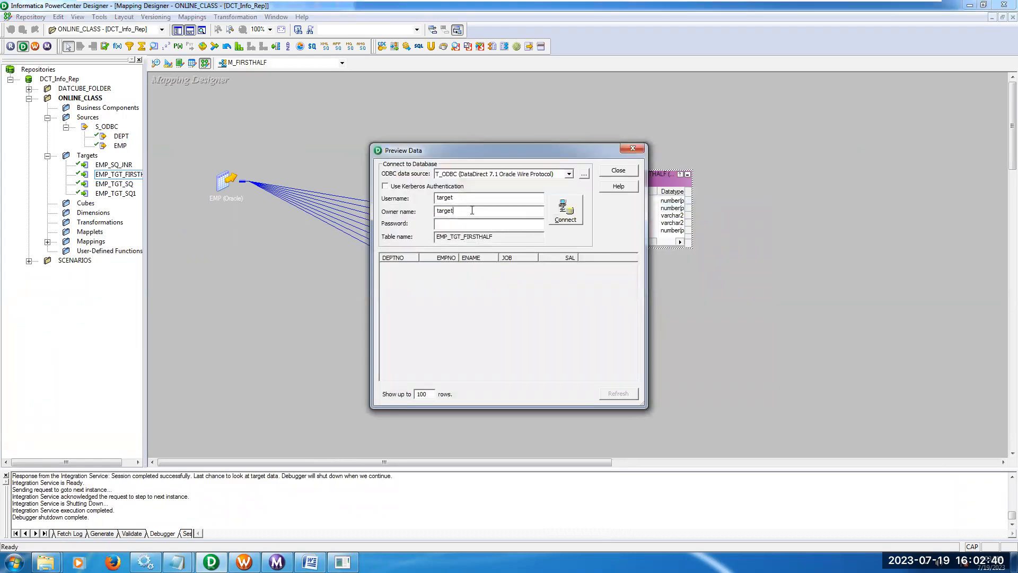
pyautogui.doubleClick(472, 211)
pyautogui.rightClick(471, 211)
pyautogui.rightClick(458, 227)
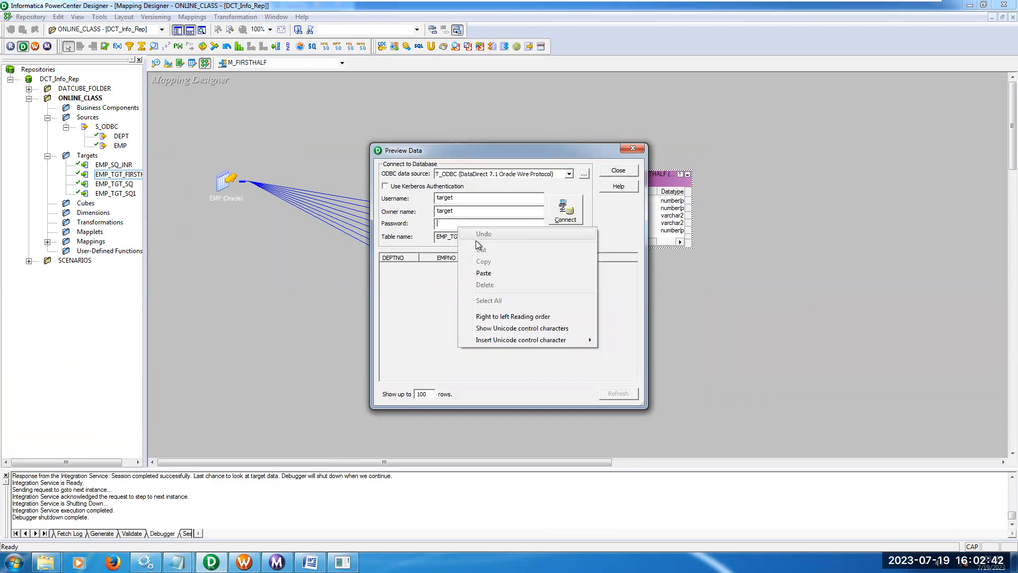
pyautogui.click(475, 275)
pyautogui.click(566, 212)
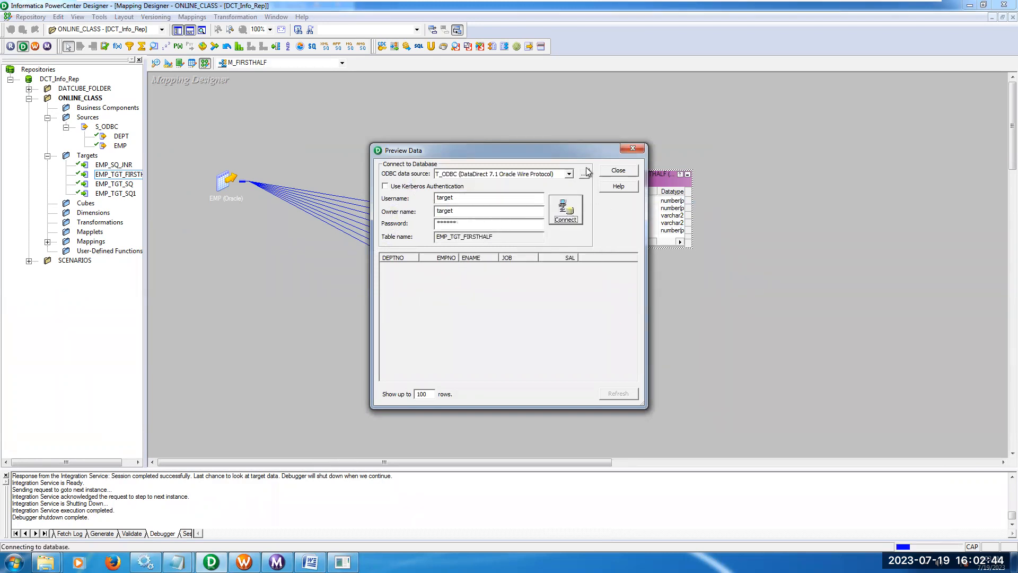
# Enlarge the data preview, check the employee rows from the first through the seventh to the last, and close the preview.
pyautogui.moveTo(556, 143); pyautogui.dragTo(555, 104)
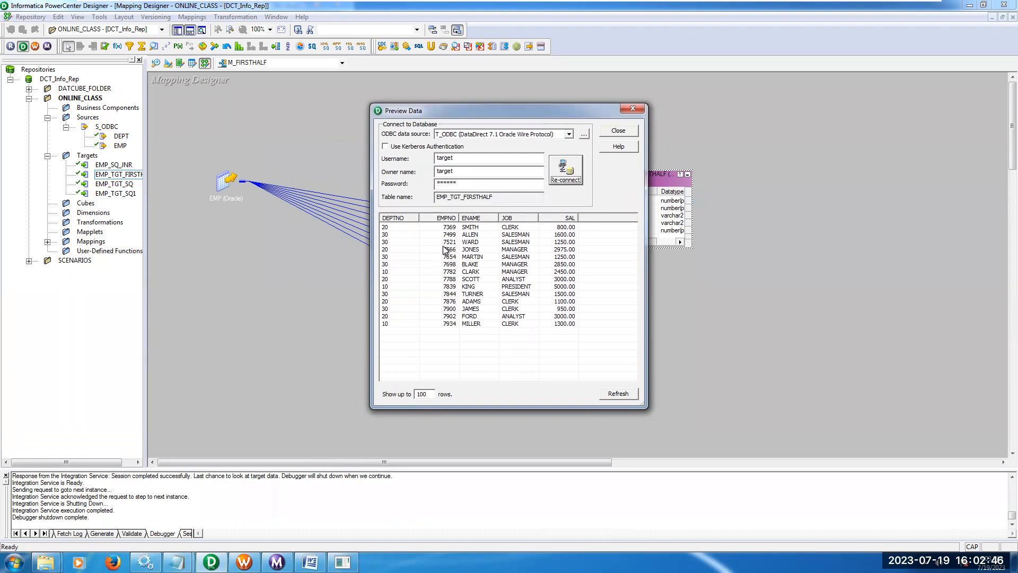
pyautogui.click(451, 227)
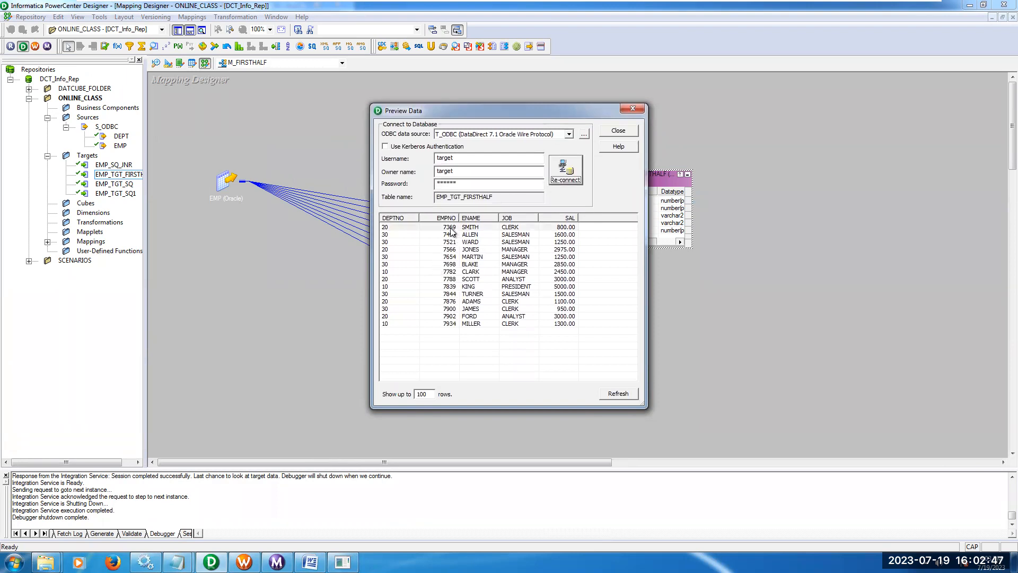
pyautogui.click(449, 272)
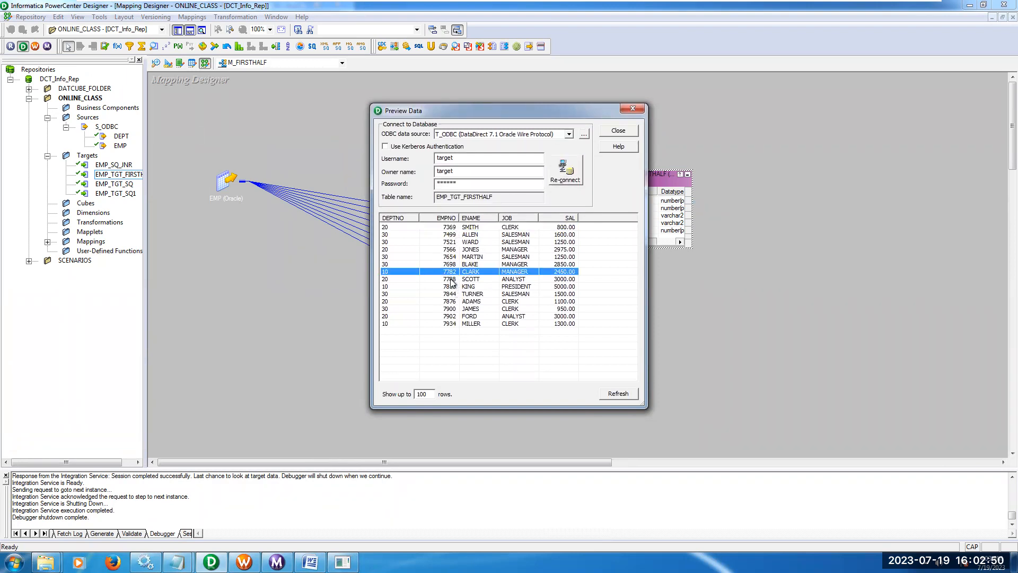
pyautogui.click(450, 324)
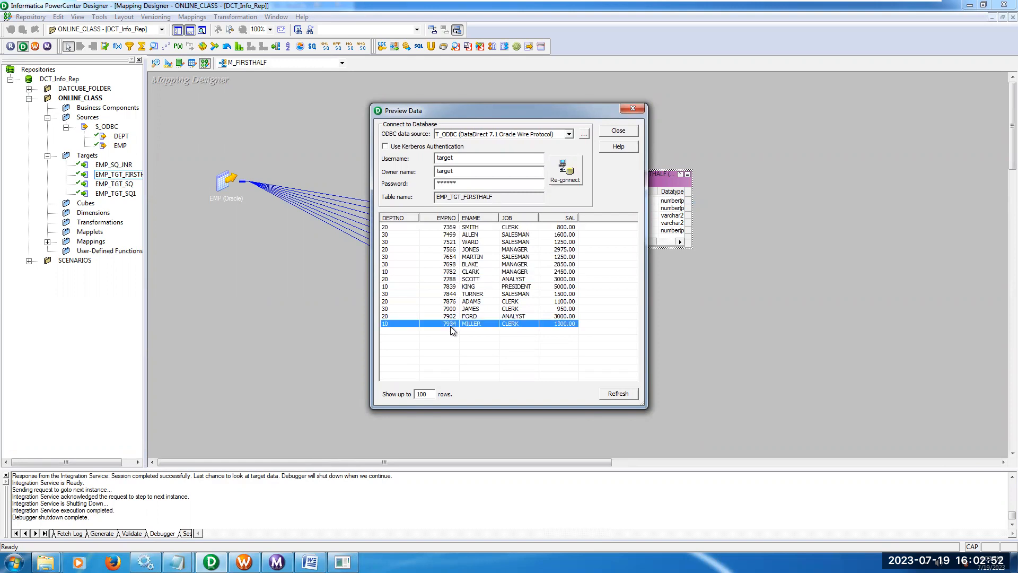
pyautogui.click(628, 132)
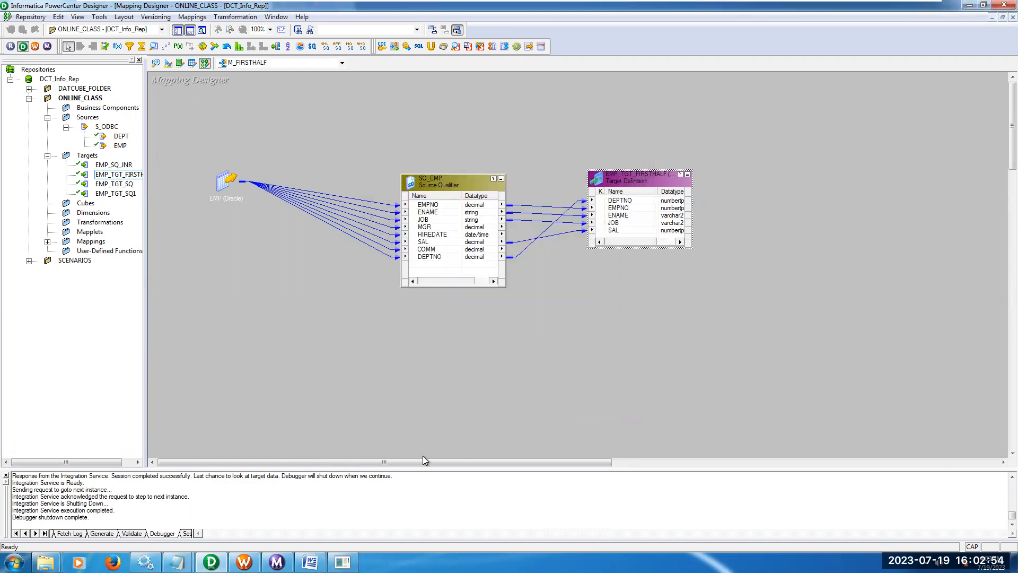
# Bring up the Notepad list of Source Qualifier key components and functionalities, review the custom SQL queries item, and minimize it.
pyautogui.moveTo(177, 562)
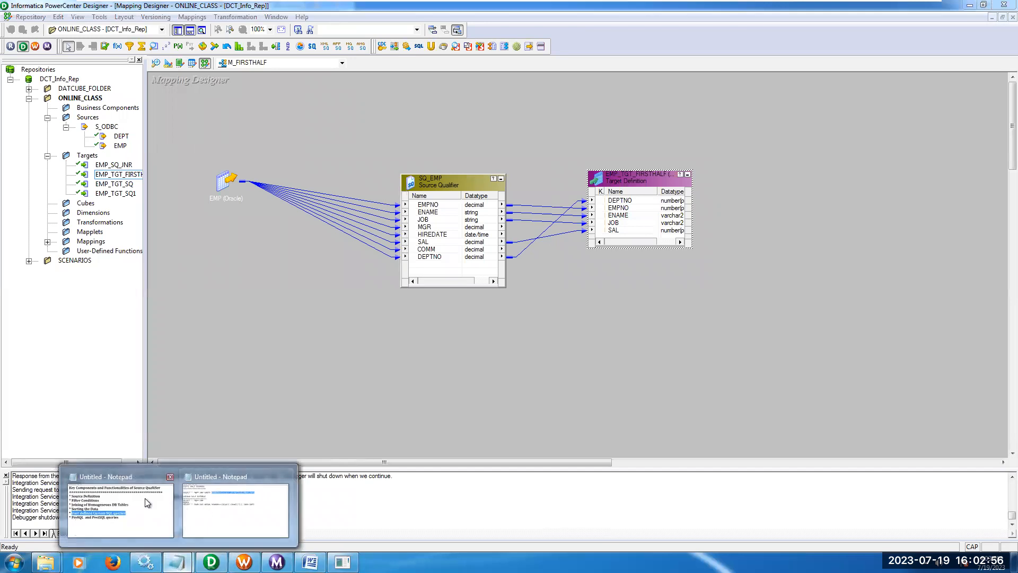
pyautogui.click(121, 506)
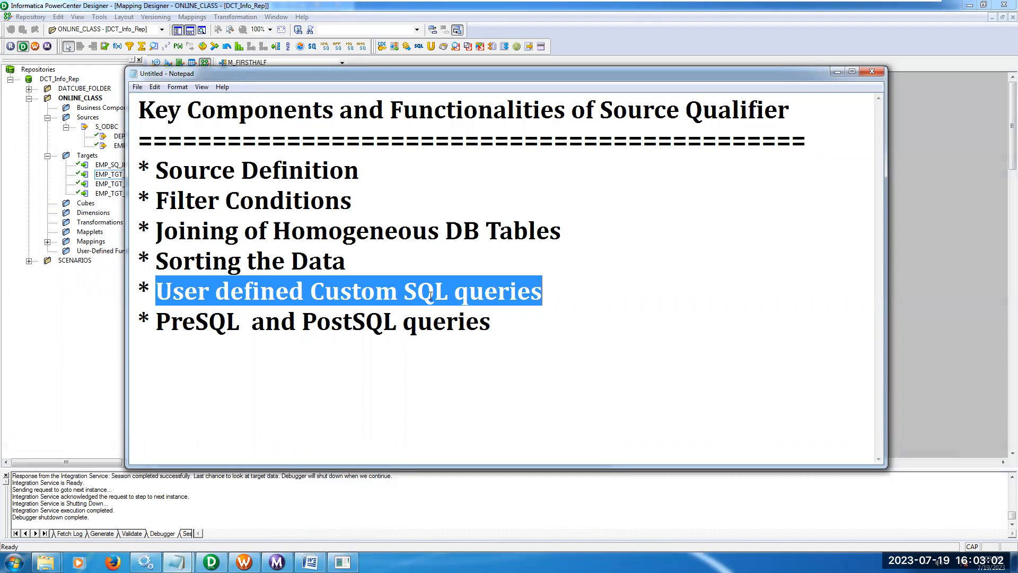
pyautogui.click(837, 72)
# Move SQ_EMP slightly closer to the EMP source in the mapping, and minimize the virtual machine window to reach the host desktop.
pyautogui.moveTo(458, 178); pyautogui.dragTo(428, 174)
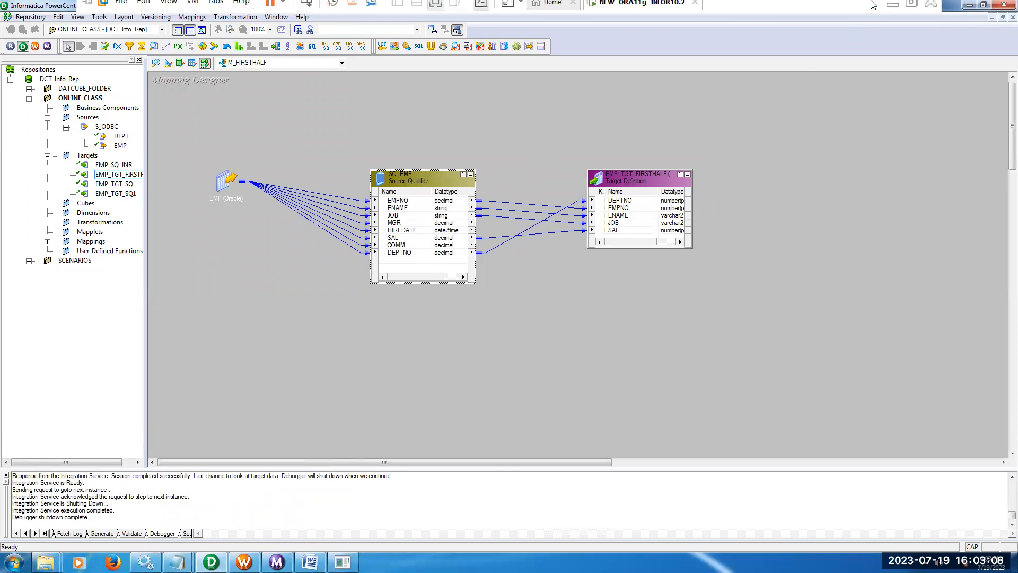
pyautogui.click(893, 13)
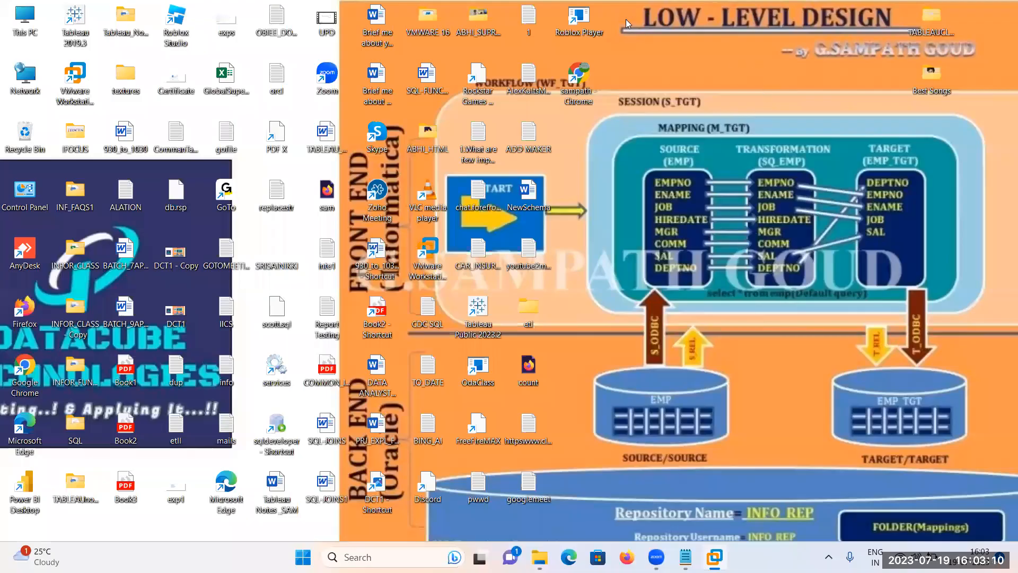